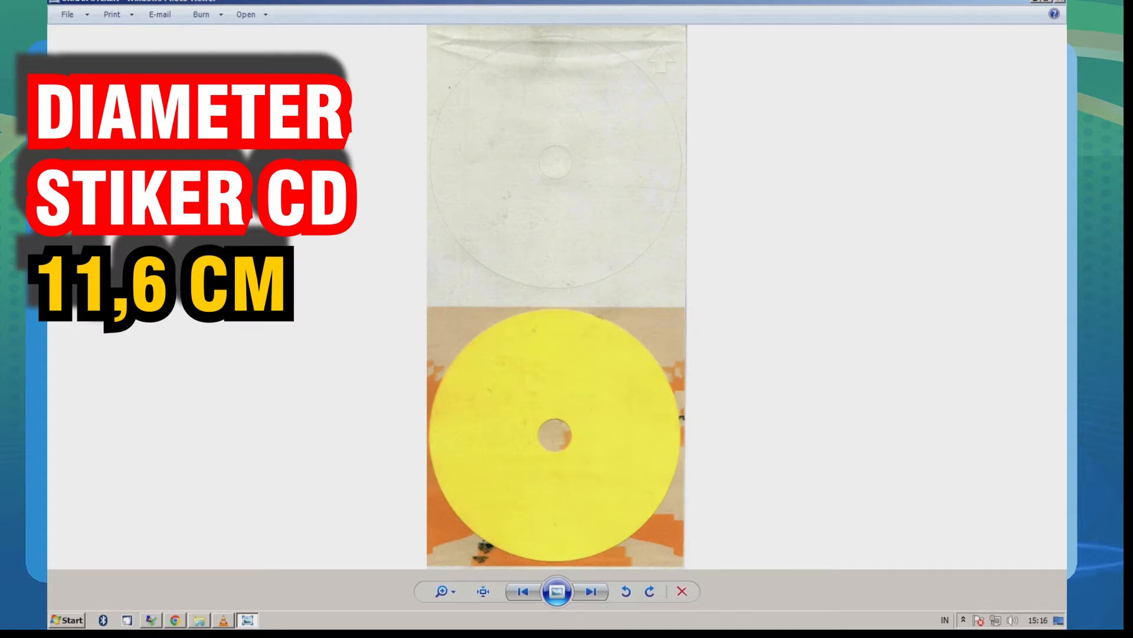
Close the scanned sticker template after inspecting it, then switch to CorelDRAW 12 and start a new blank graphic.
scroll(557, 297, up, 4)
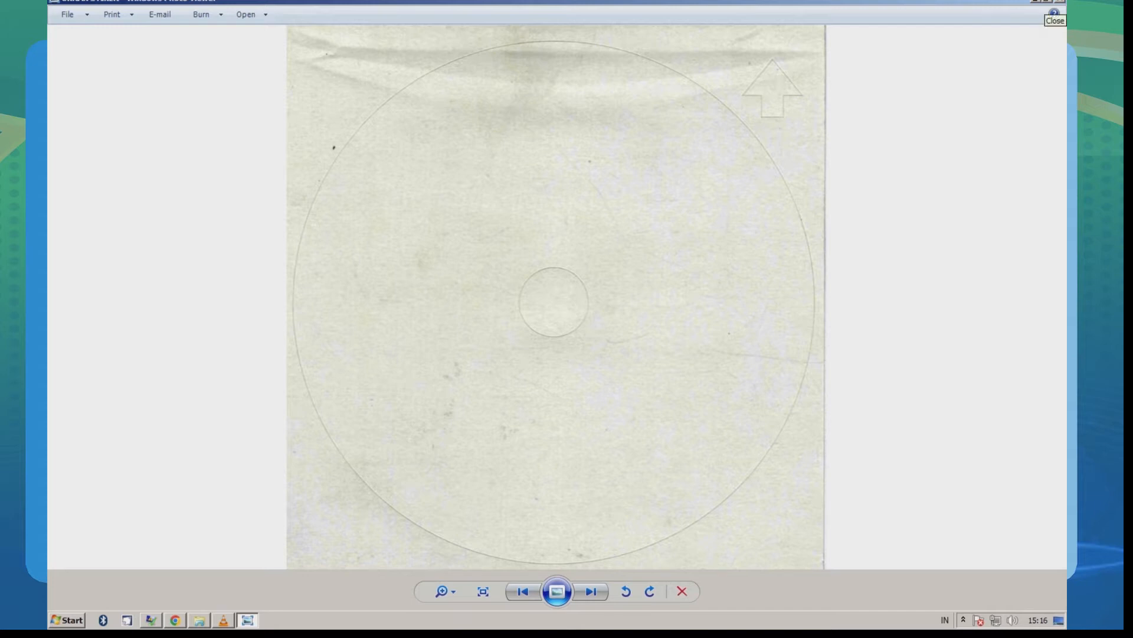
click(1060, 2)
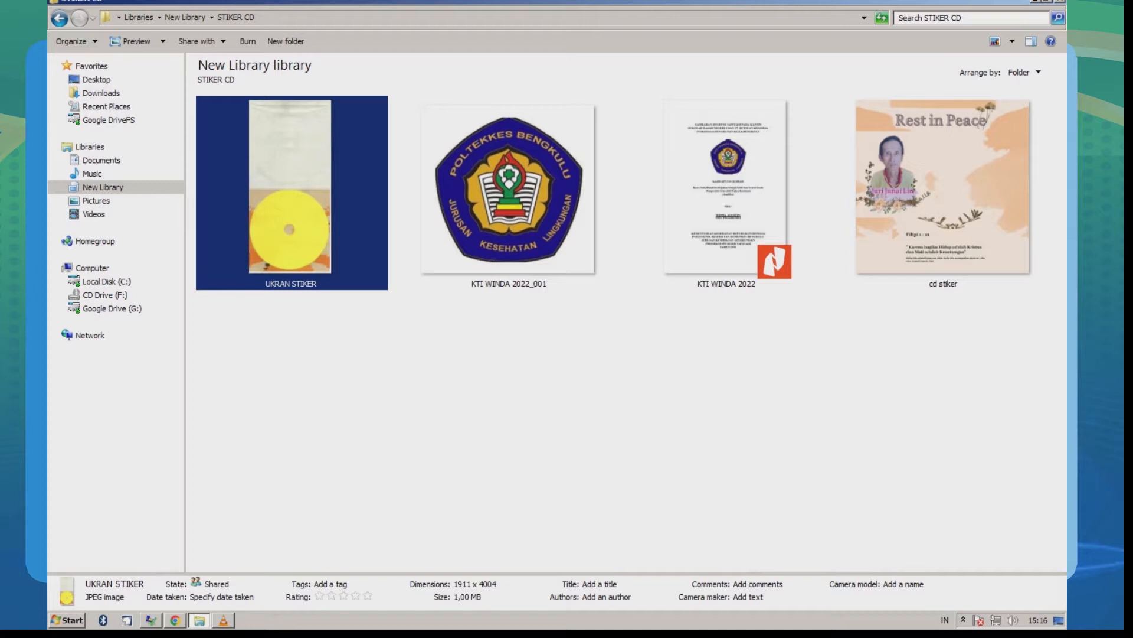
key(super+d)
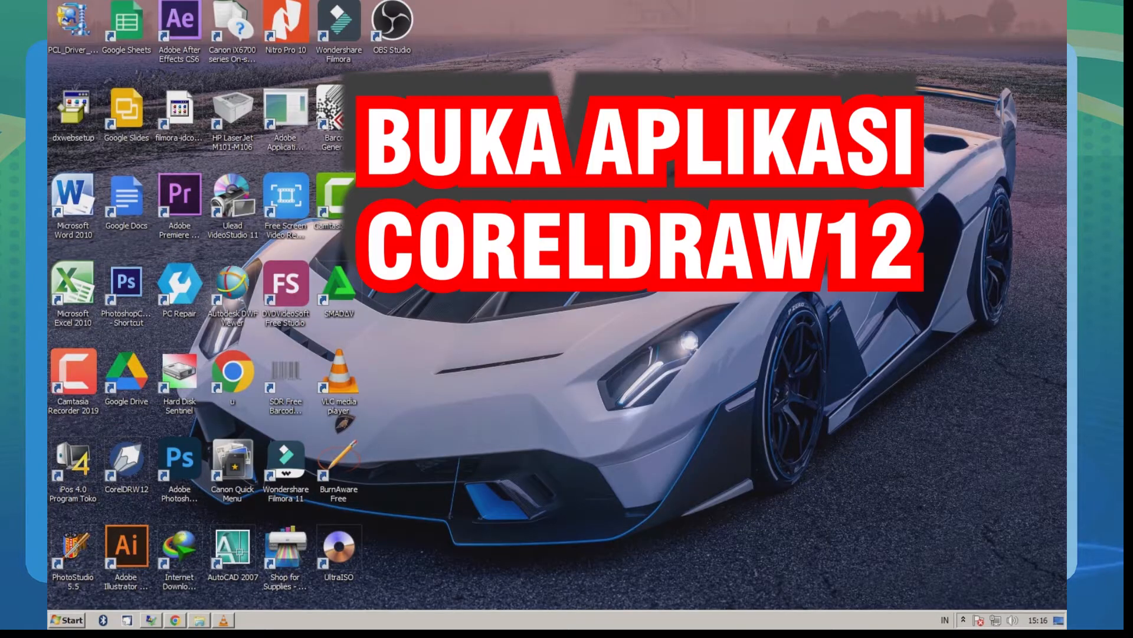
double_click(127, 459)
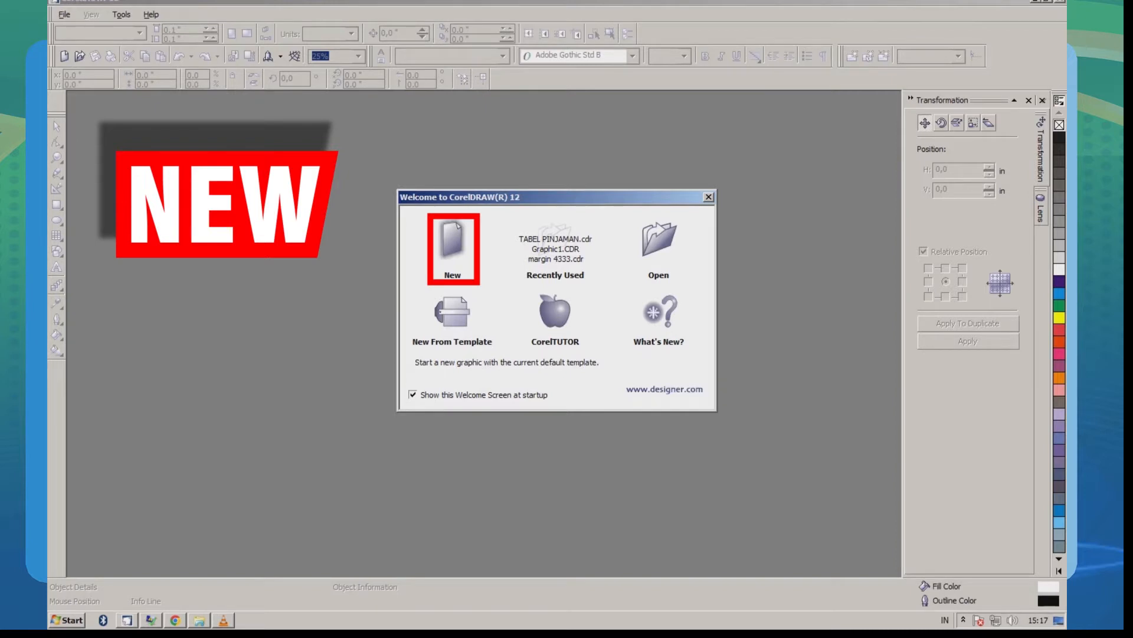
click(458, 226)
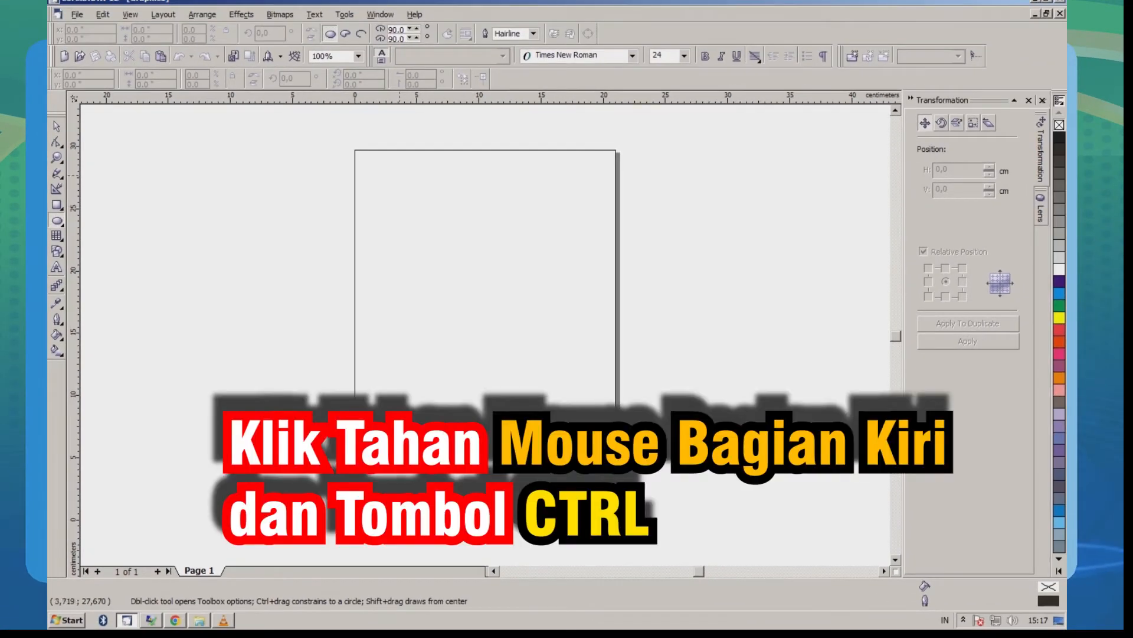
Draw a circle about 13.5 cm across on the page and set its diameter to 11.6 cm.
mouse_move(386, 172)
mouse_down()
mouse_move(464, 230)
mouse_move(558, 269)
mouse_up()
scroll(544, 213, up, 3)
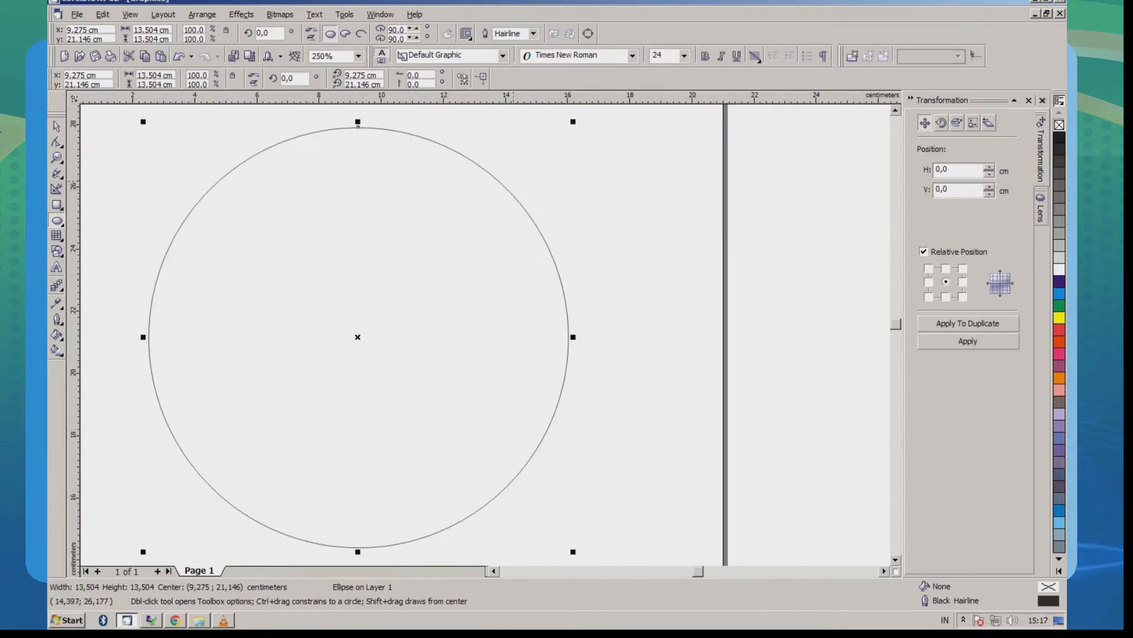
click(57, 127)
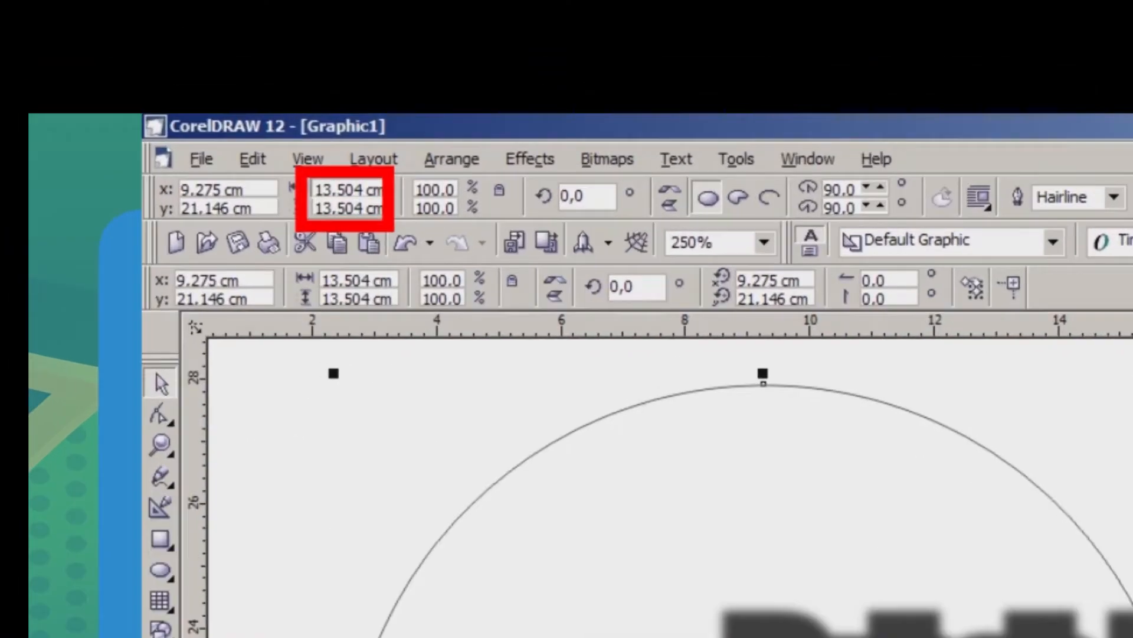
drag(384, 189, 314, 189)
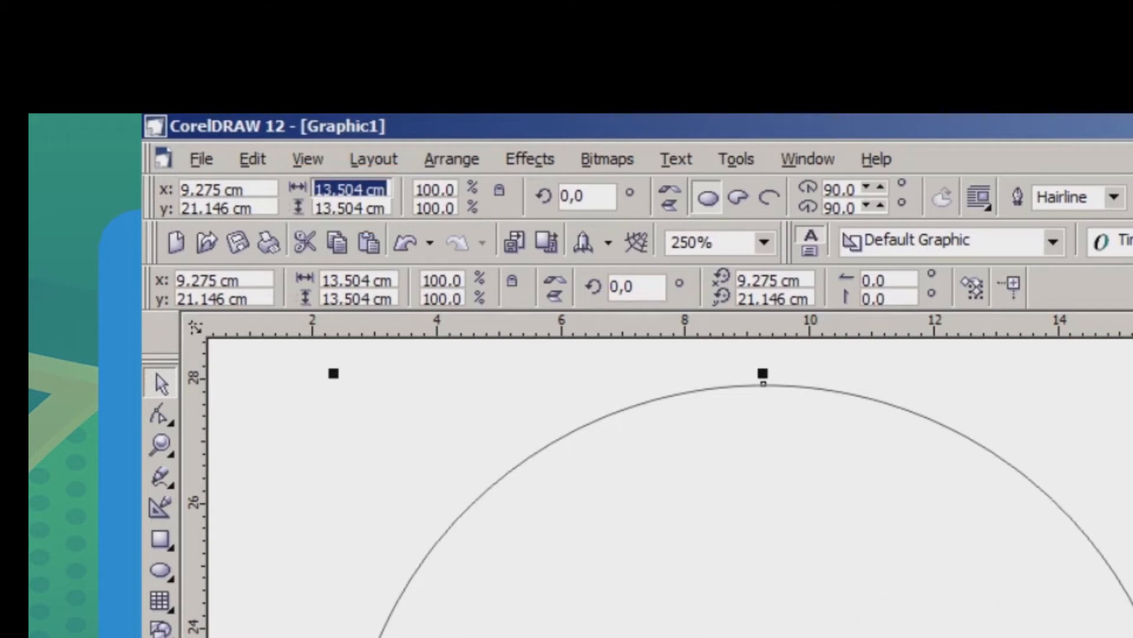
text(11.6)
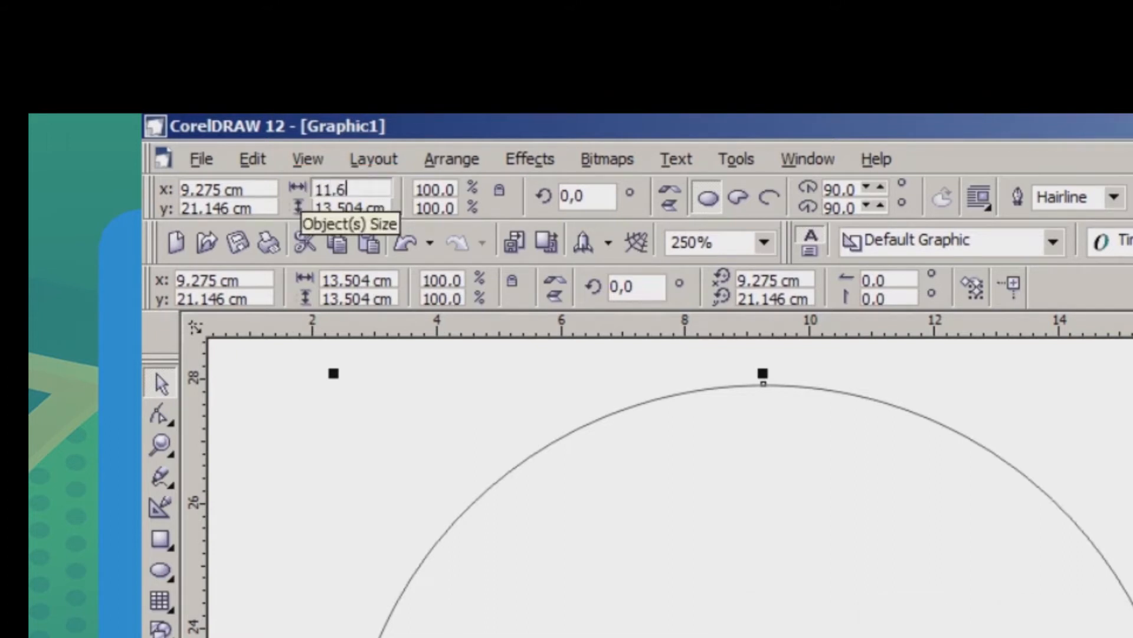
key(Return)
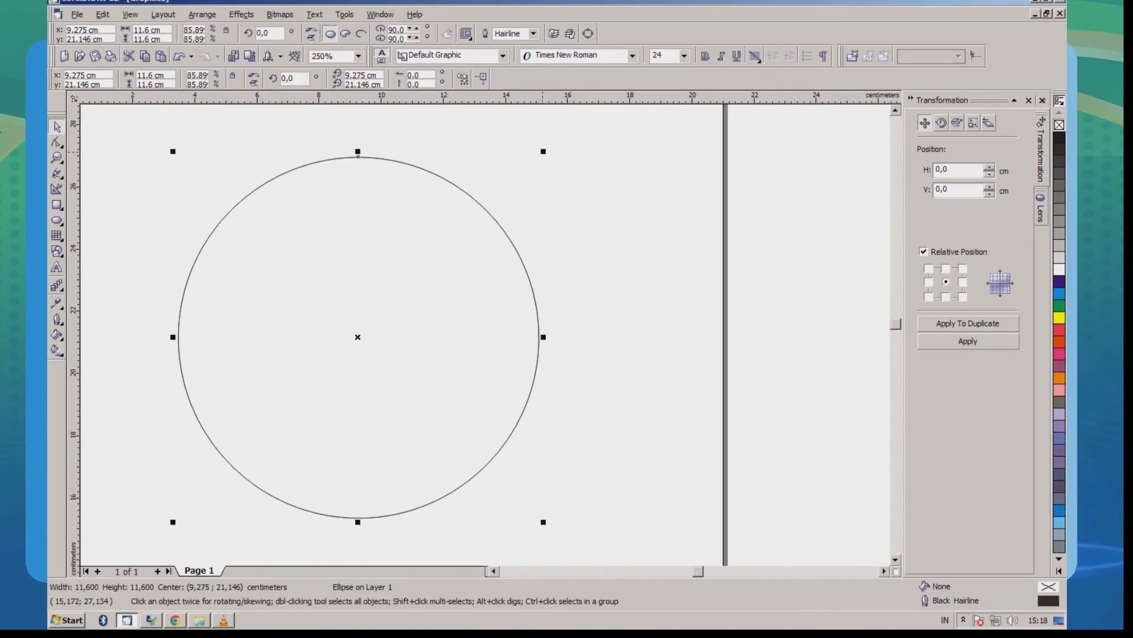
Create a much smaller concentric copy of the circle to mark the CD's centre hole.
drag(543, 152, 384, 311)
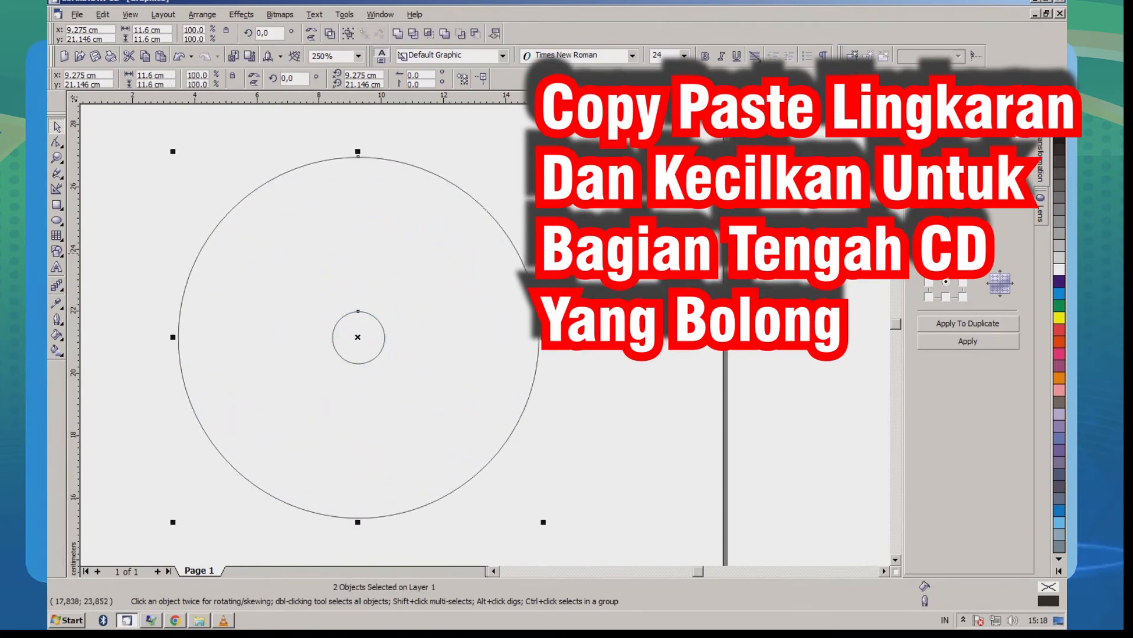
click(635, 245)
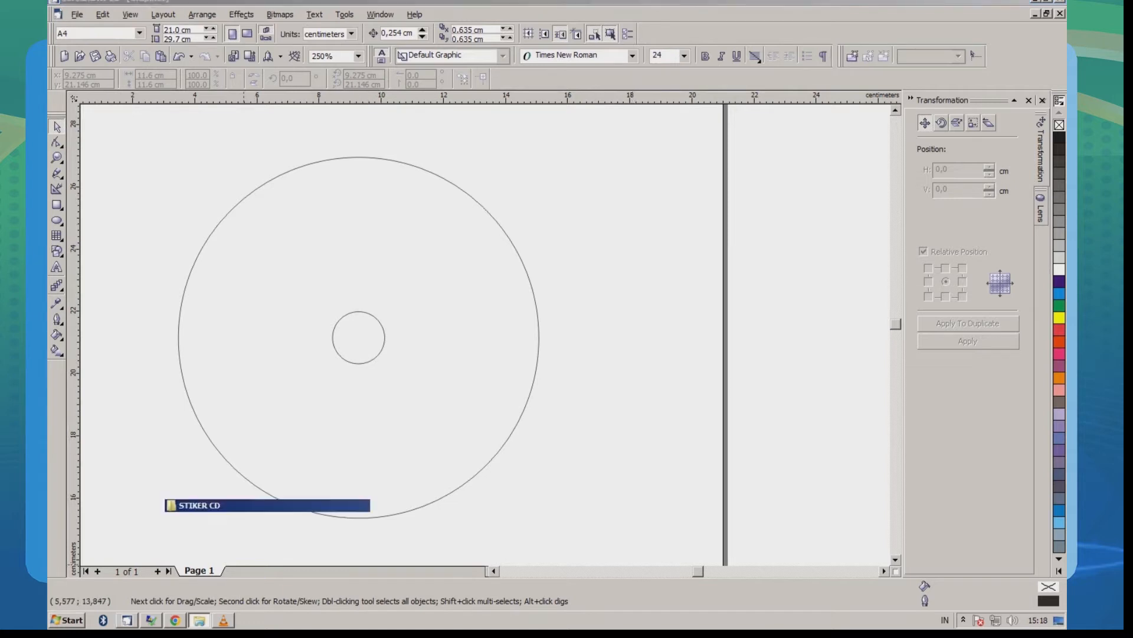
Open the thesis PDF from the STIKER CD folder and select the three-line title on its cover page for copying.
click(200, 619)
click(725, 192)
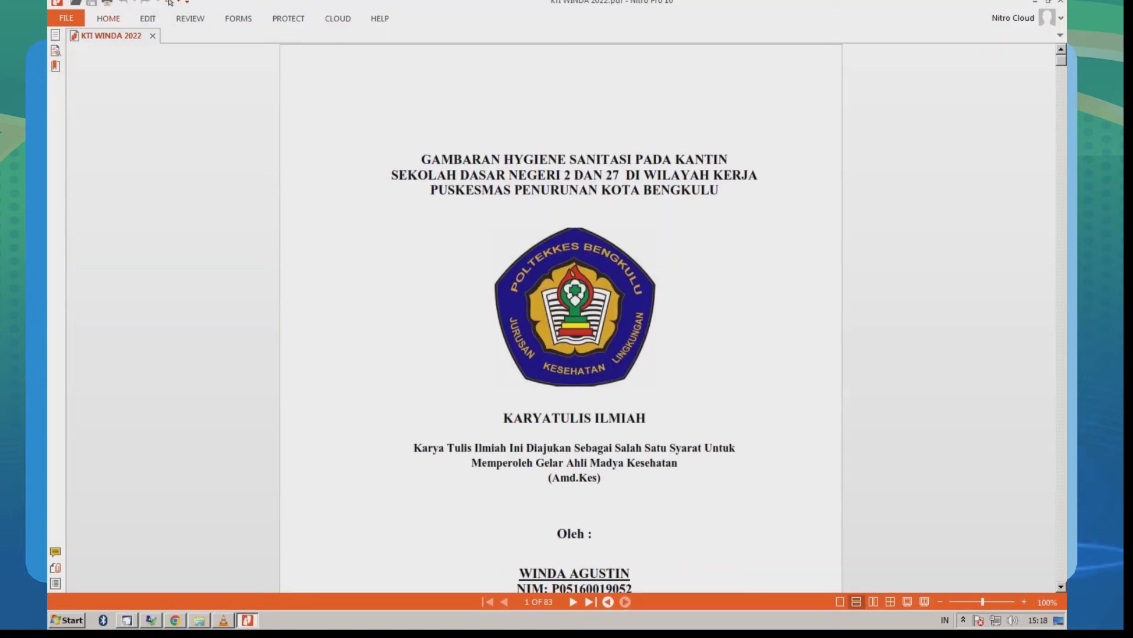
click(108, 19)
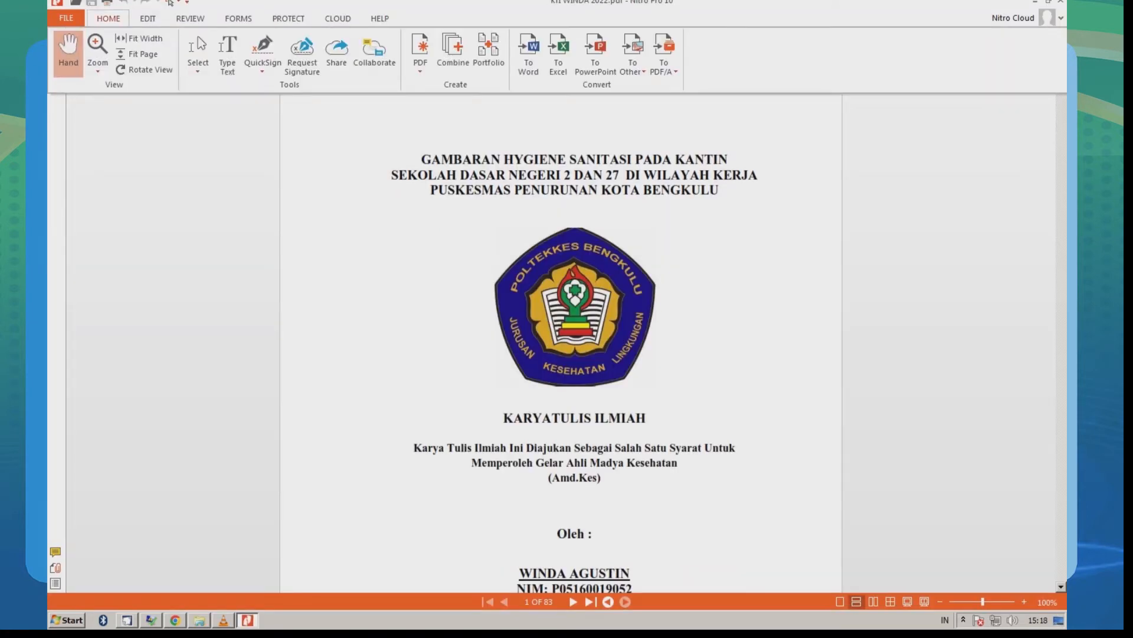
click(198, 44)
drag(372, 152, 778, 203)
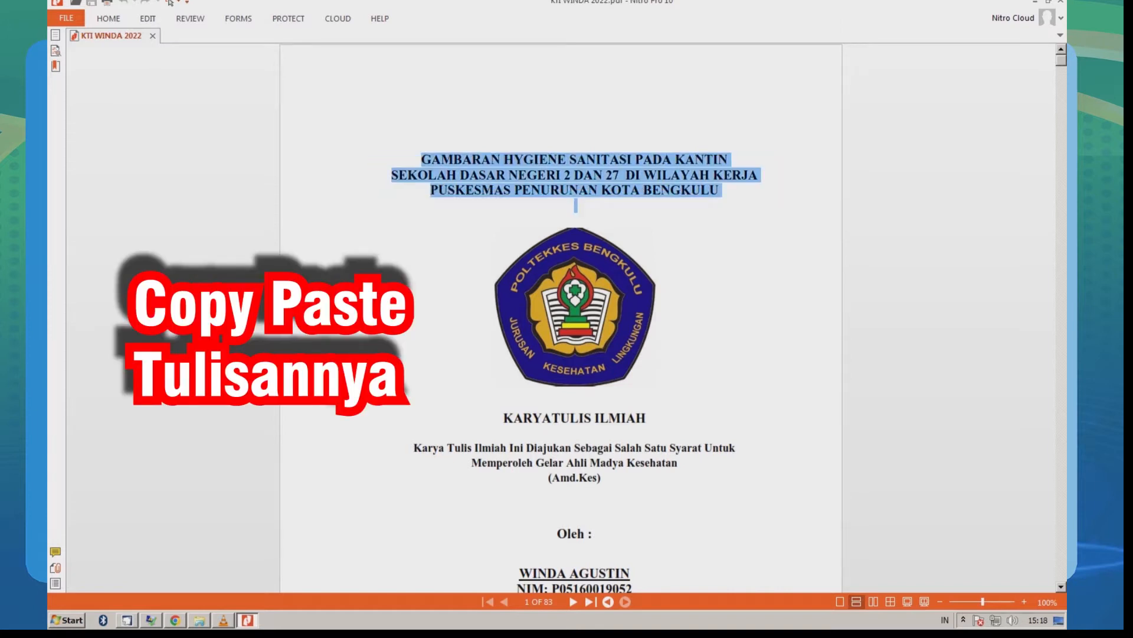
Switch back to CorelDRAW and paste the copied thesis title as artistic text above the large circle.
click(127, 619)
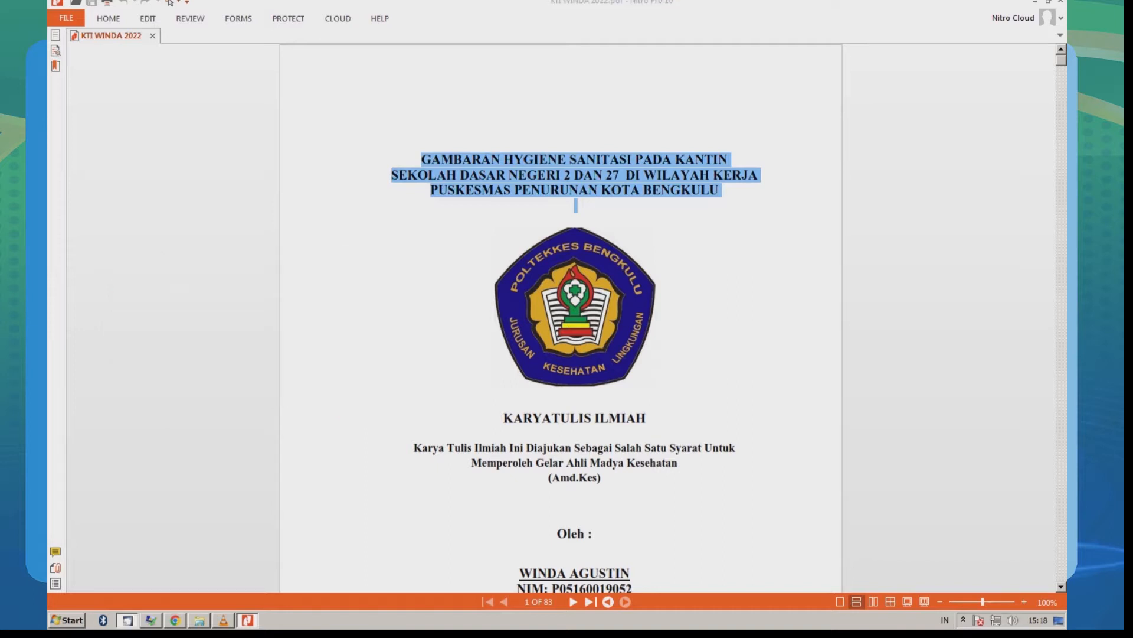
scroll(618, 414, down, 1)
scroll(438, 192, up, 1)
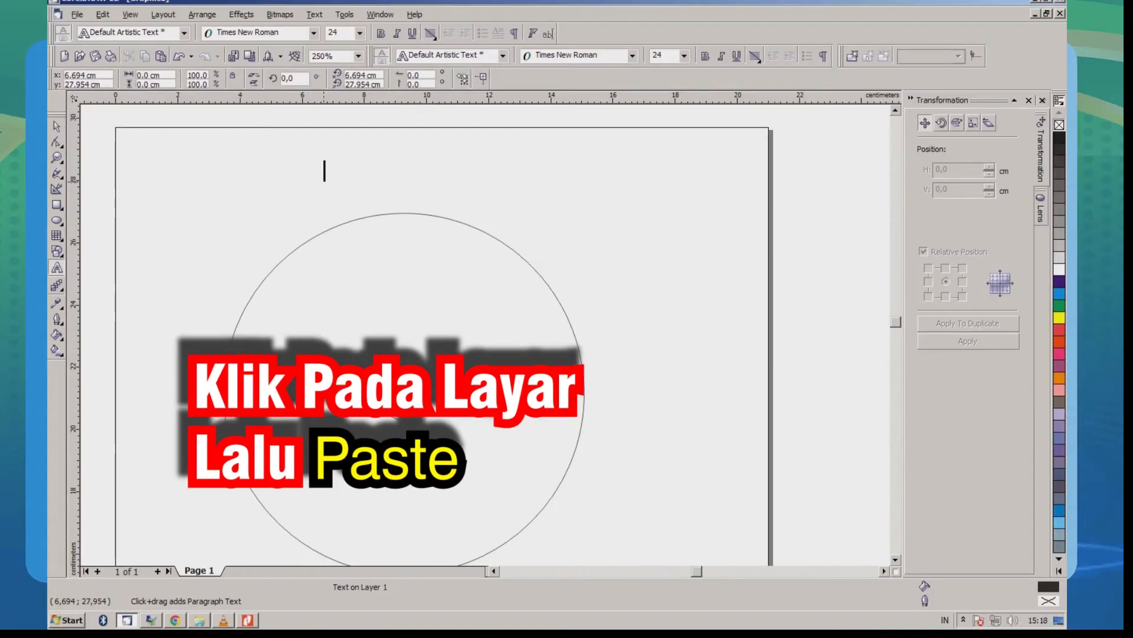
key(ctrl+v)
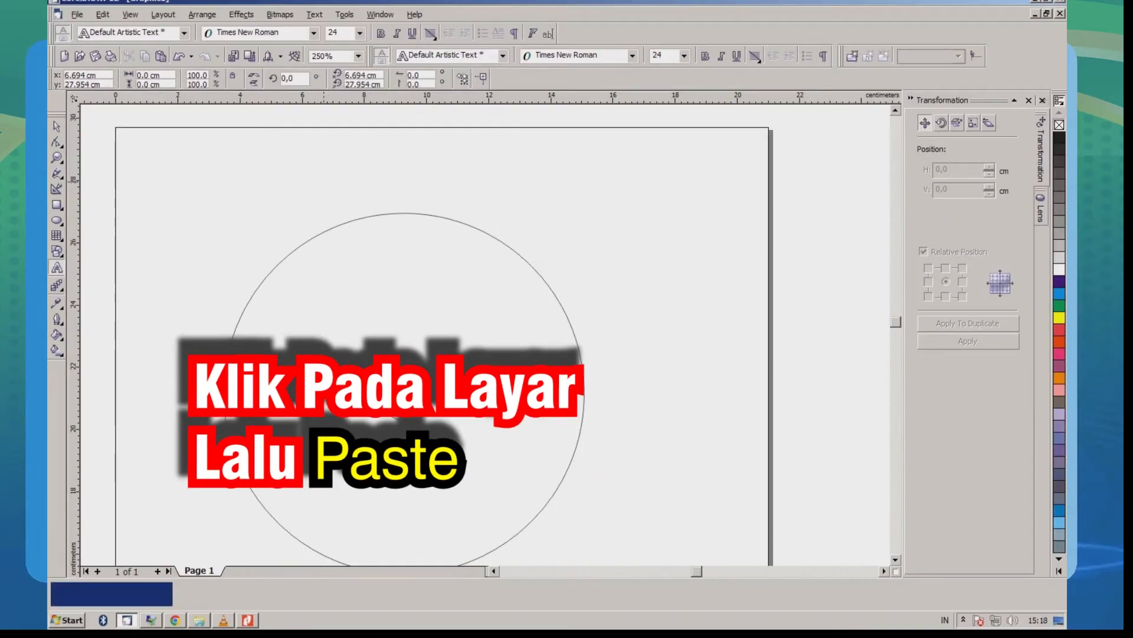
text(GAMBARAN HYGIENE SANITASI PADA KANTIN SEKOLAH DASAR NEGERI 2 DAN 27  DI WILAYAH PUSKESMAS PENURUNAN KOTA BENGKULU)
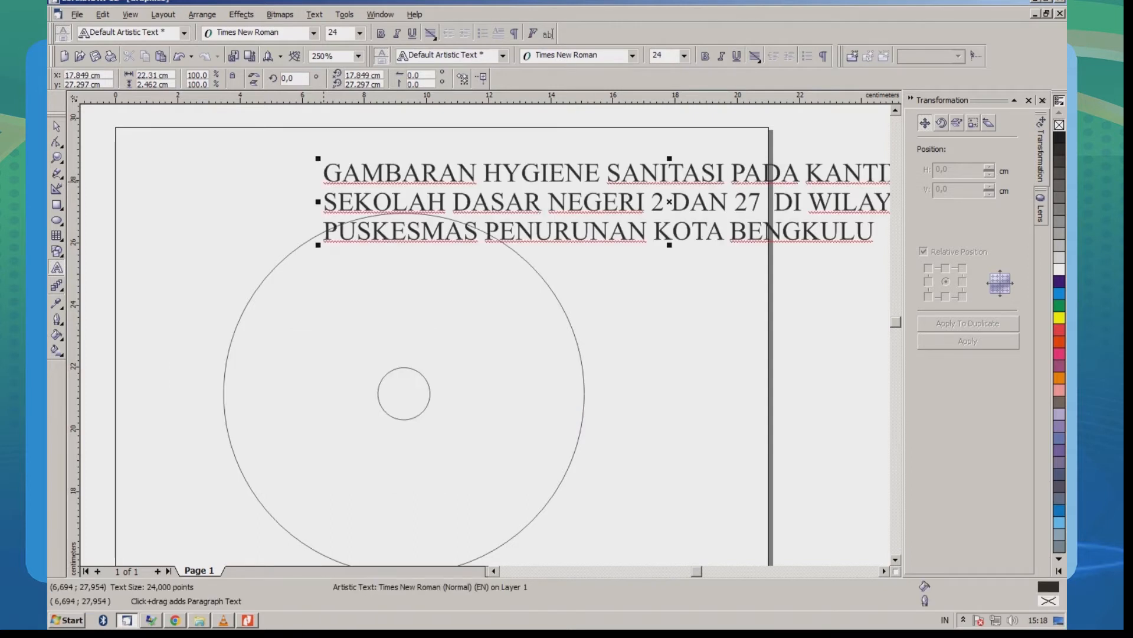
key(Return)
Format the whole title text as 9-point bold with centre alignment.
key(ctrl+a)
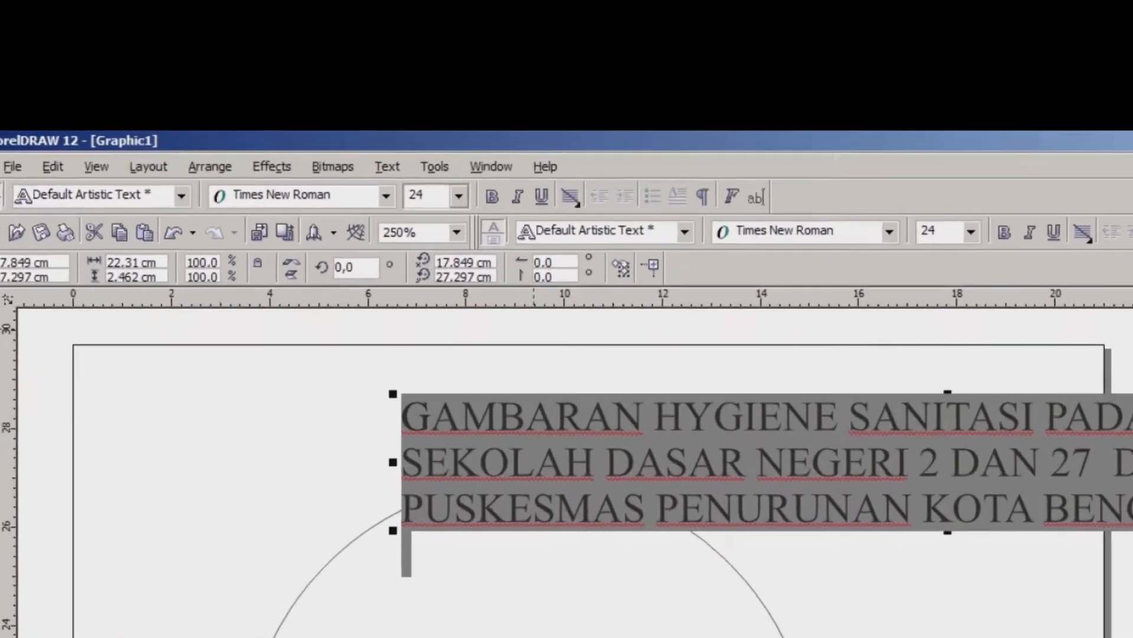
click(360, 33)
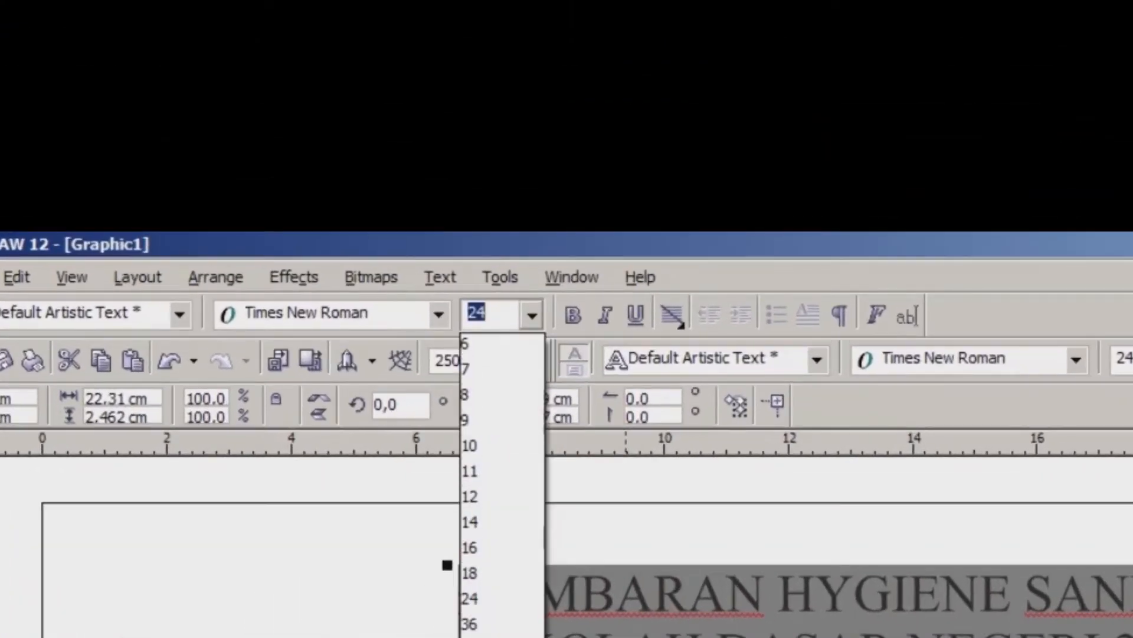
text(9)
key(Return)
click(572, 314)
click(672, 315)
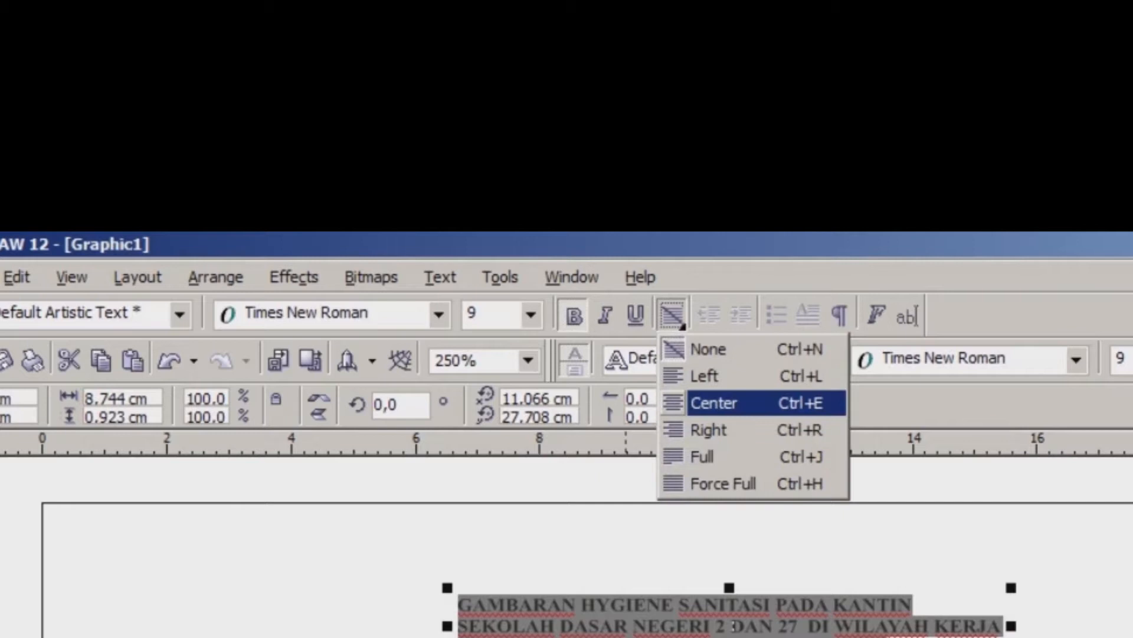
click(714, 403)
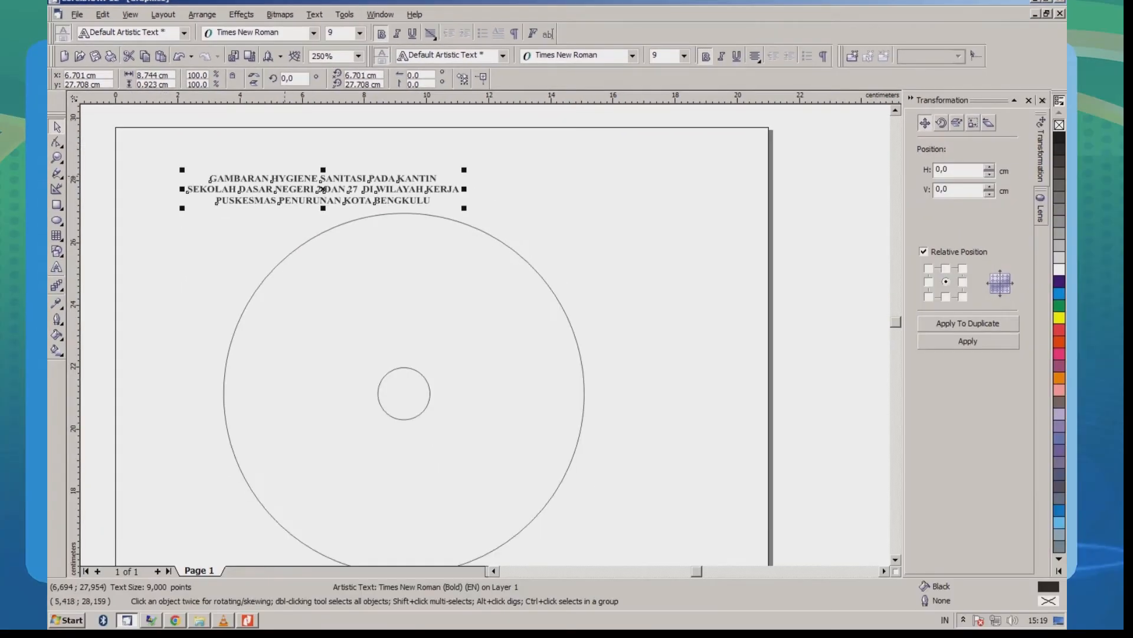
Move the title text inside the large circle, centred above the small hole circle.
drag(319, 189, 405, 294)
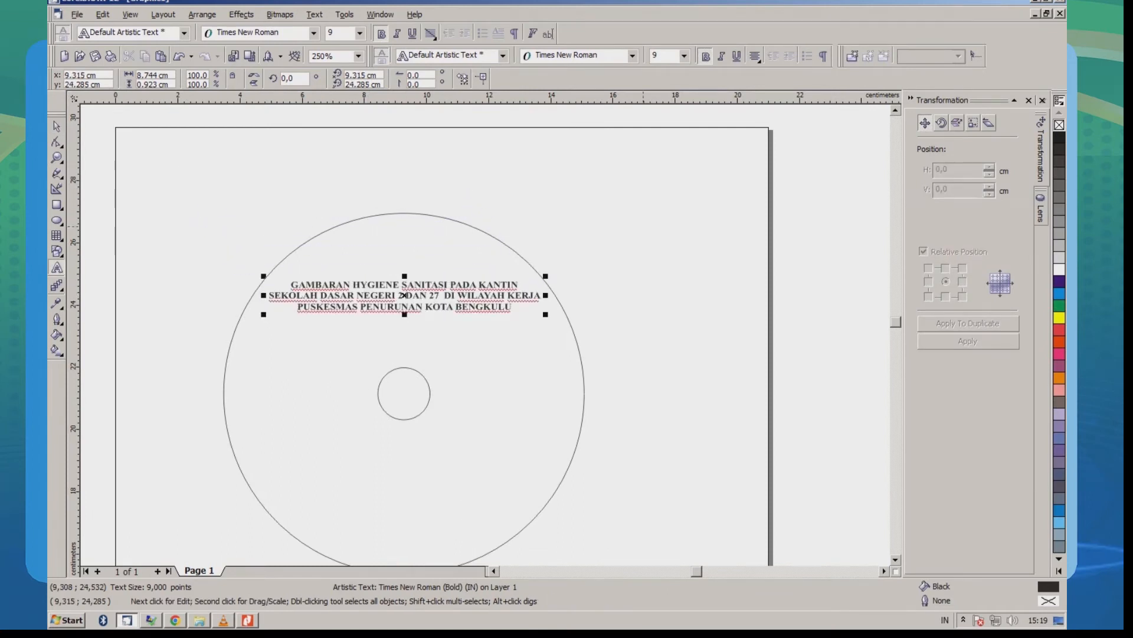
click(644, 220)
scroll(476, 393, up, 1)
scroll(366, 236, down, 1)
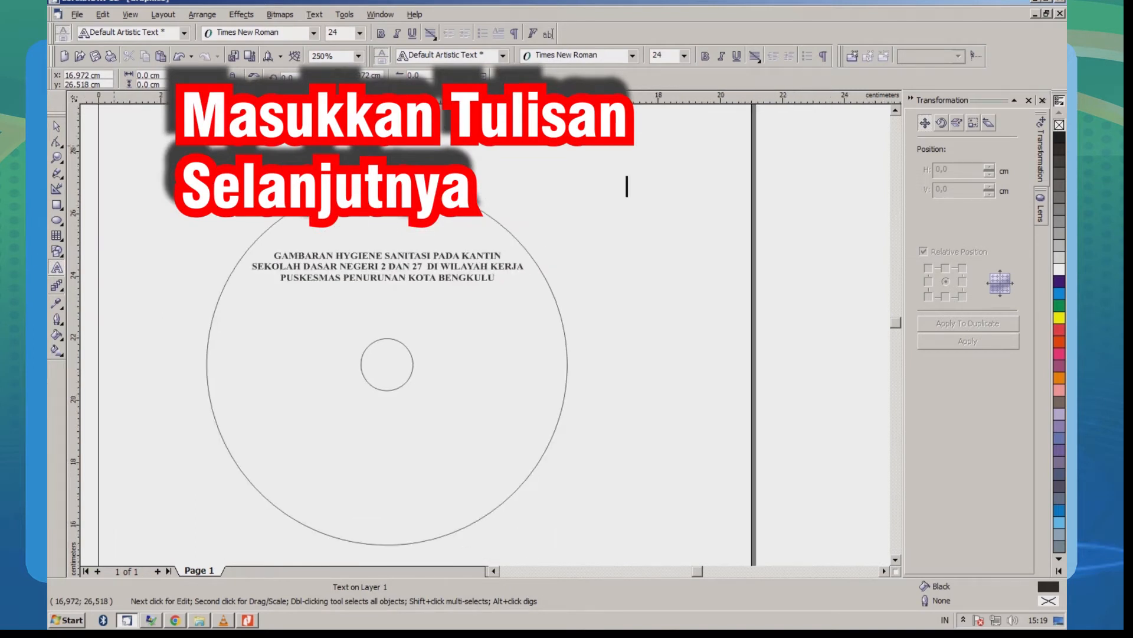
Switch to the thesis PDF and copy the "Oleh :" block with the author's name and student number.
click(248, 620)
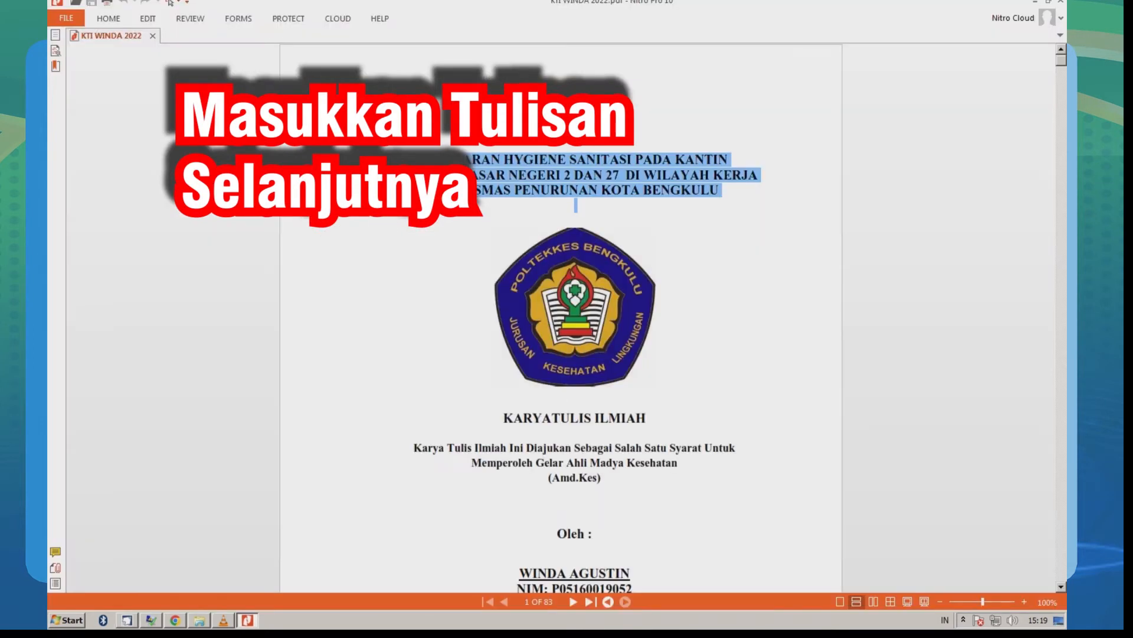
scroll(561, 319, down, 3)
drag(480, 398, 654, 470)
key(ctrl+c)
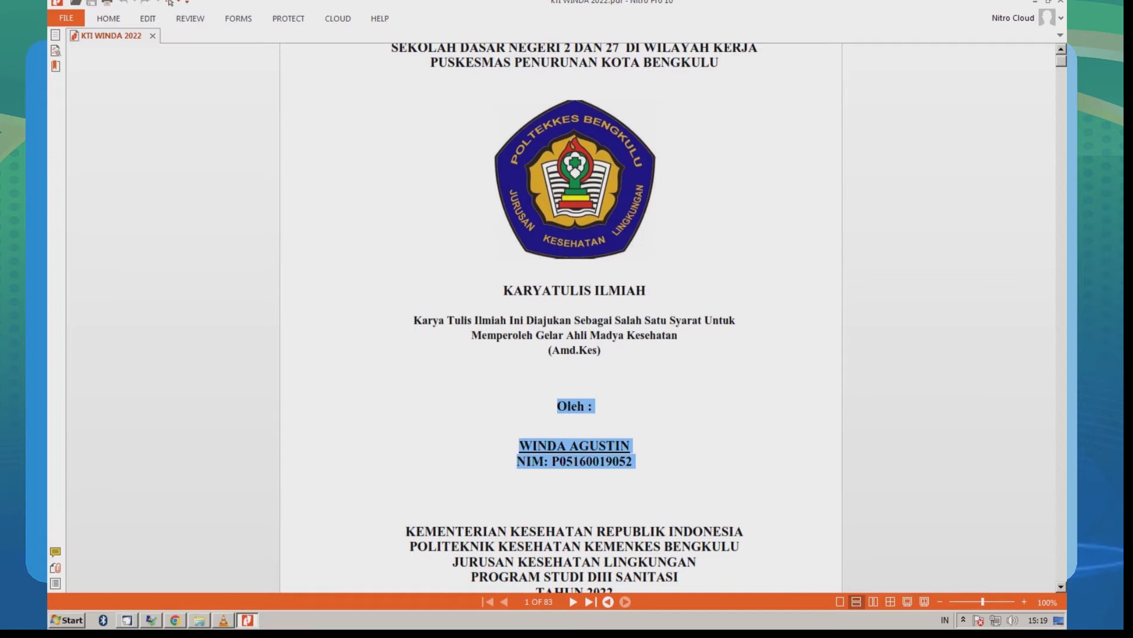
Return to CorelDRAW and paste the copied author block as artistic text above the large circle.
key(alt+Tab)
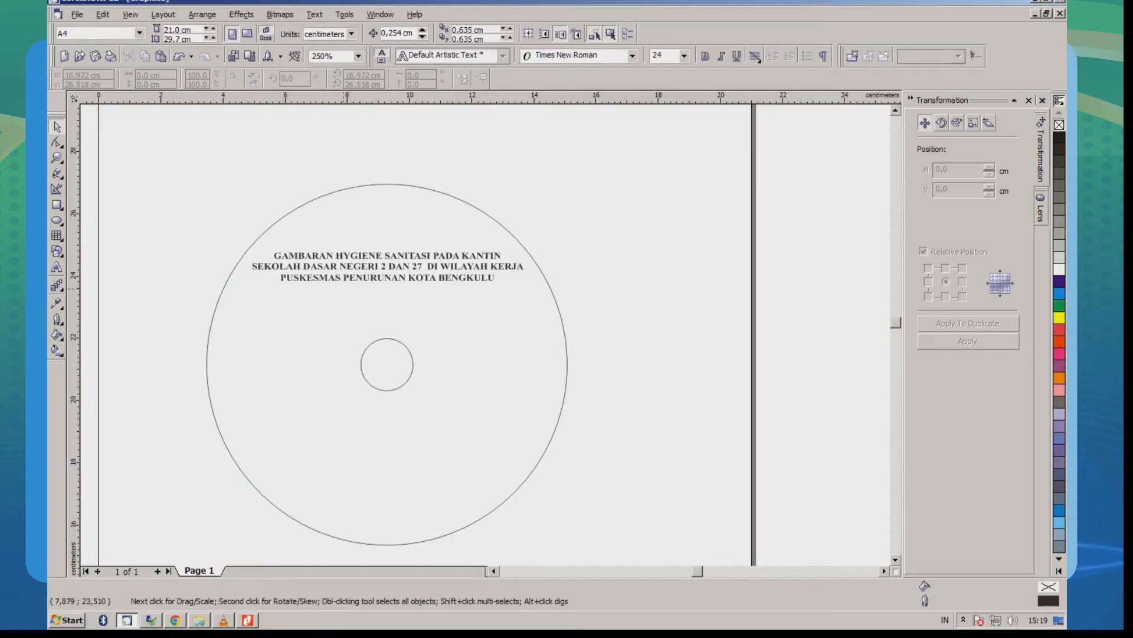
click(56, 266)
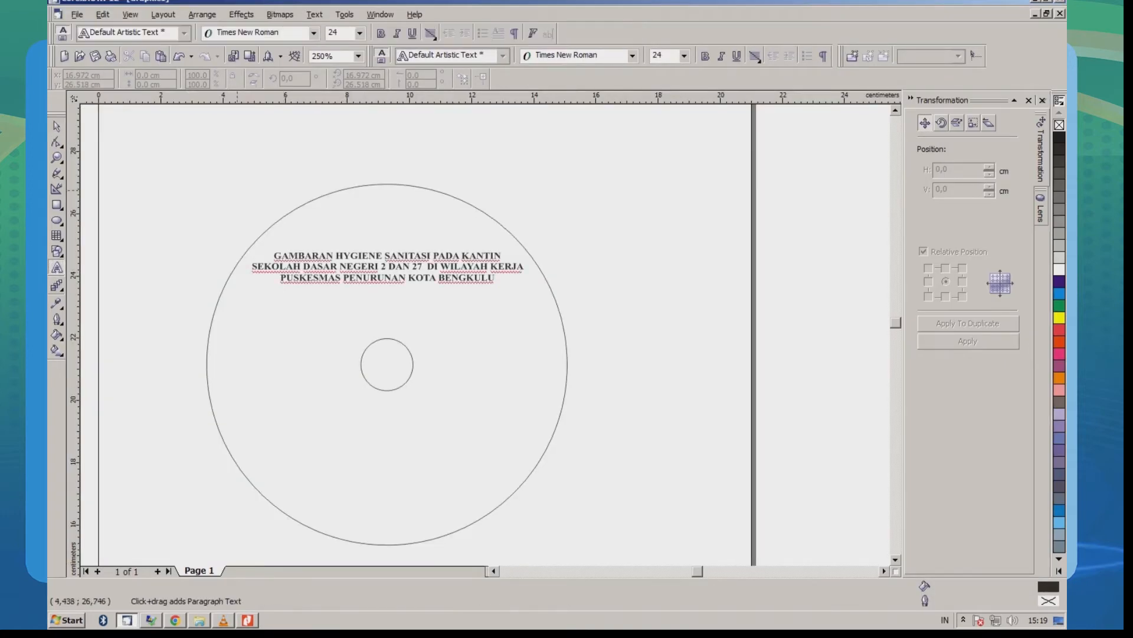
click(312, 159)
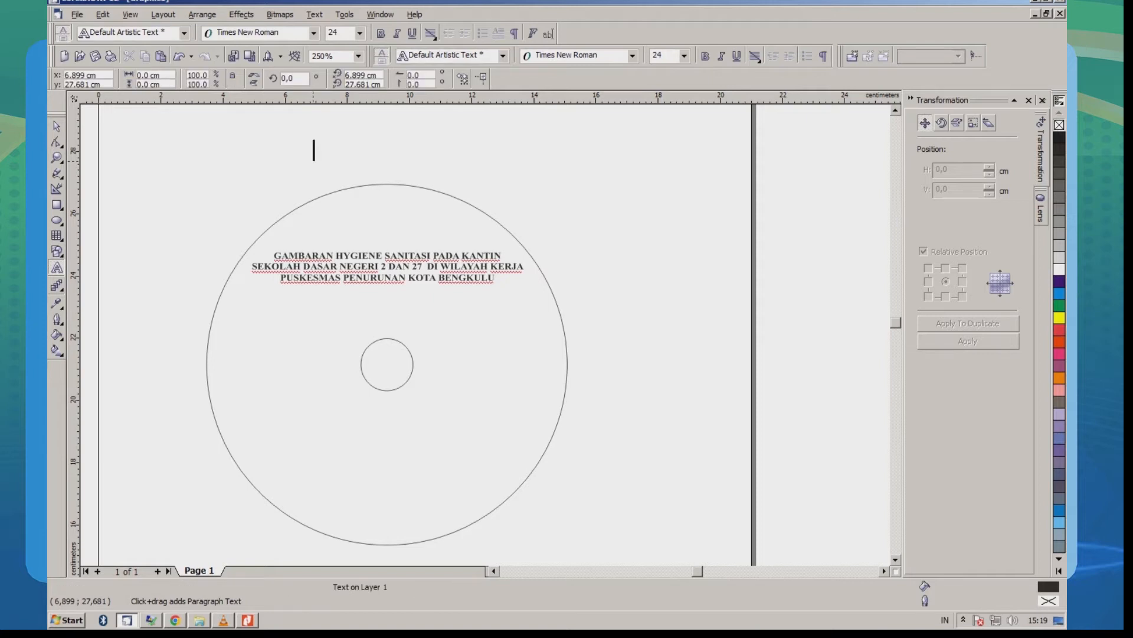
key(ctrl+v)
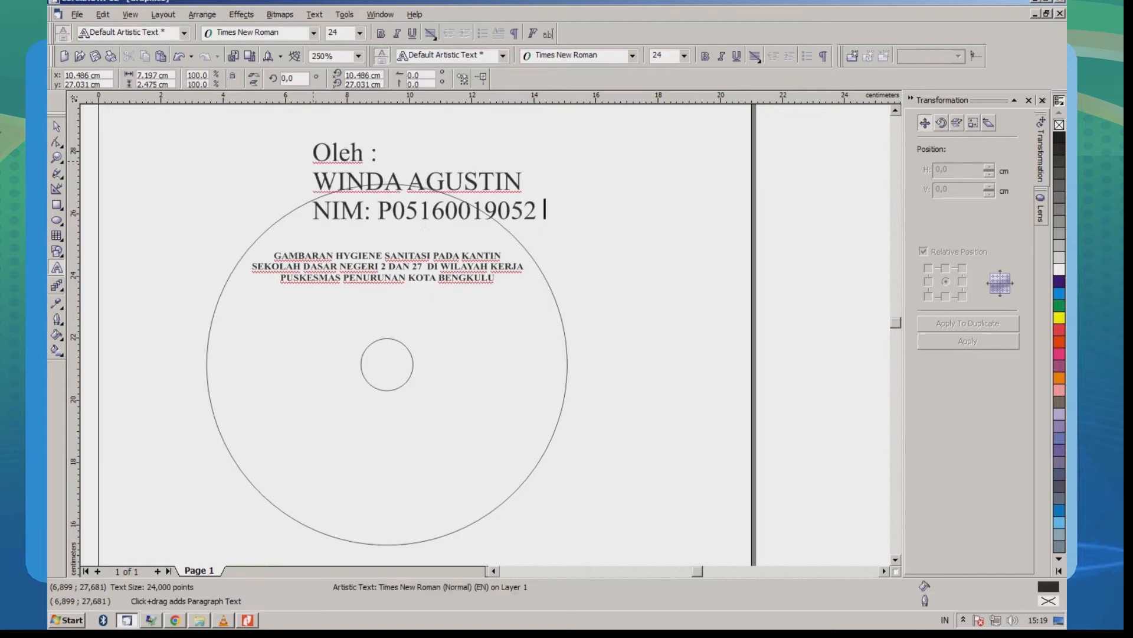
Format the whole author block as 10-point bold with centre alignment.
key(ctrl+a)
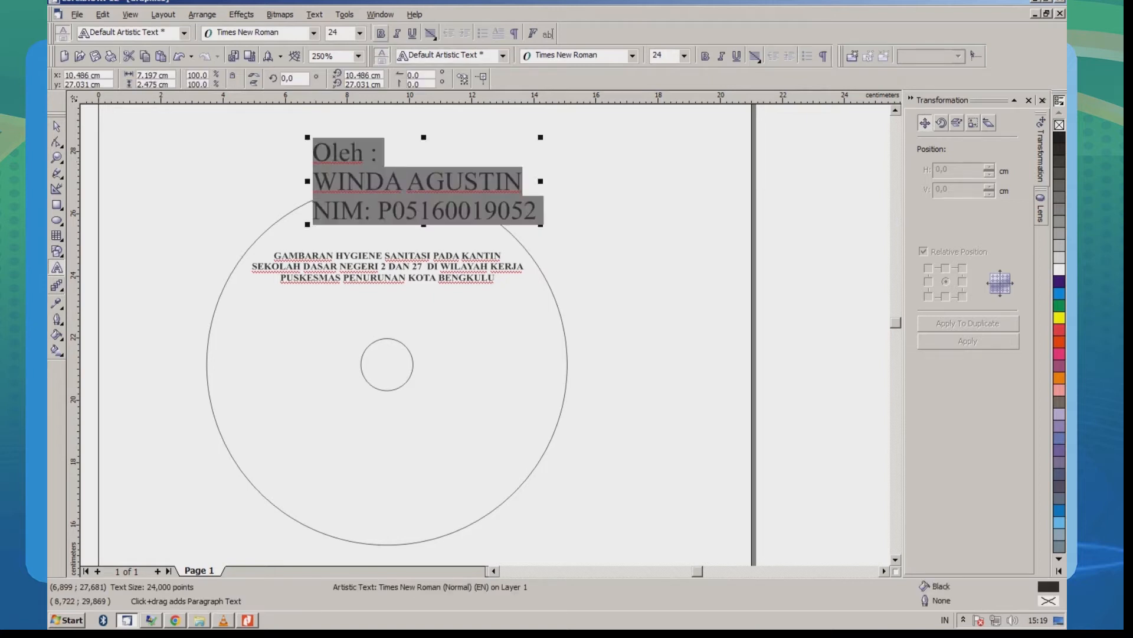
click(381, 33)
click(360, 33)
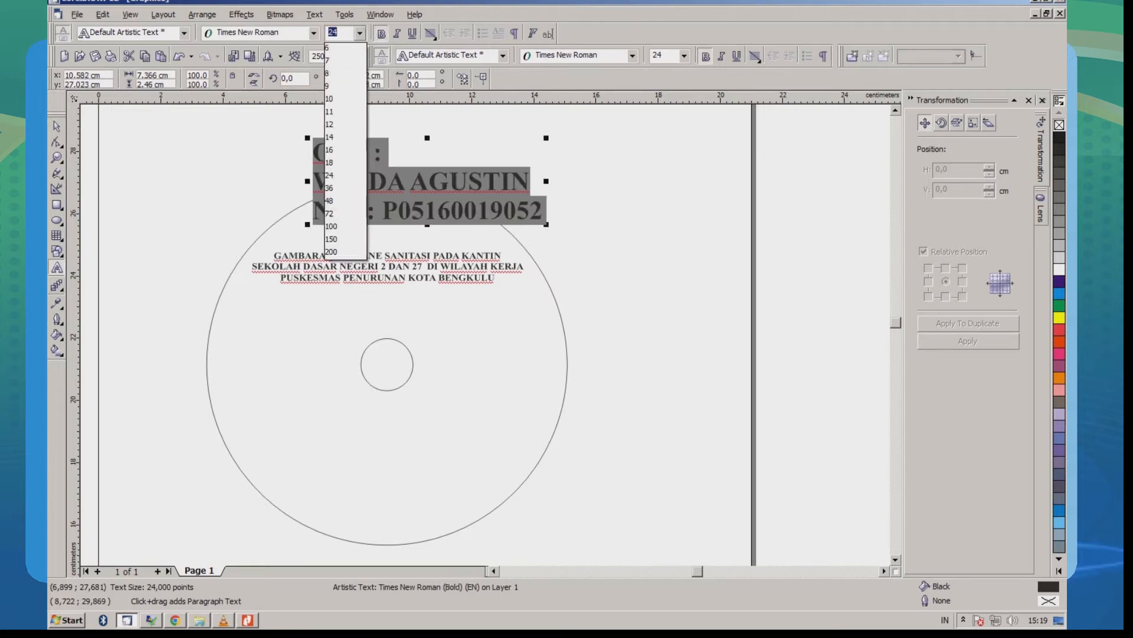
click(340, 99)
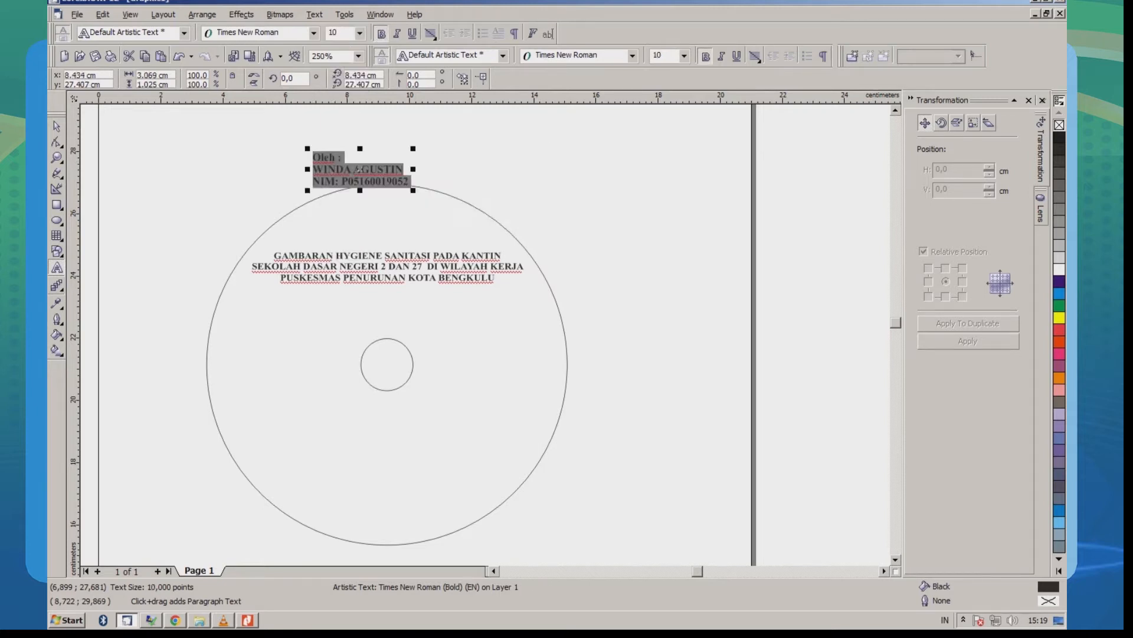
click(431, 34)
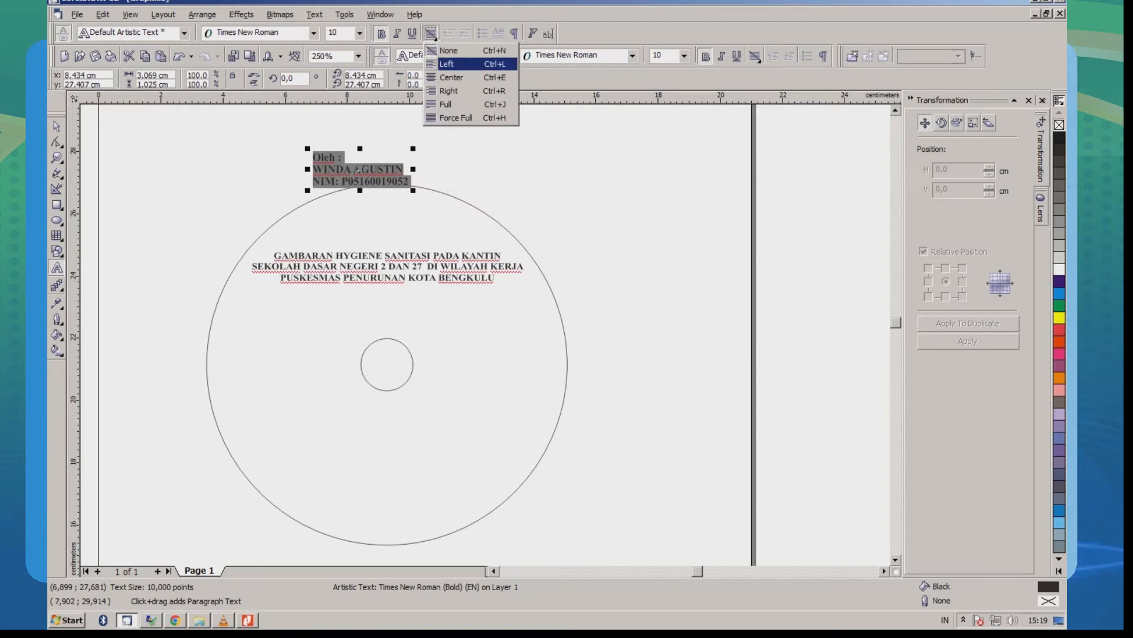
click(451, 77)
Move the author block below the small hole circle and centre all objects along one vertical axis.
click(57, 126)
drag(308, 167, 318, 206)
drag(319, 198, 377, 369)
key(ctrl+z)
drag(201, 144, 380, 260)
drag(322, 207, 387, 430)
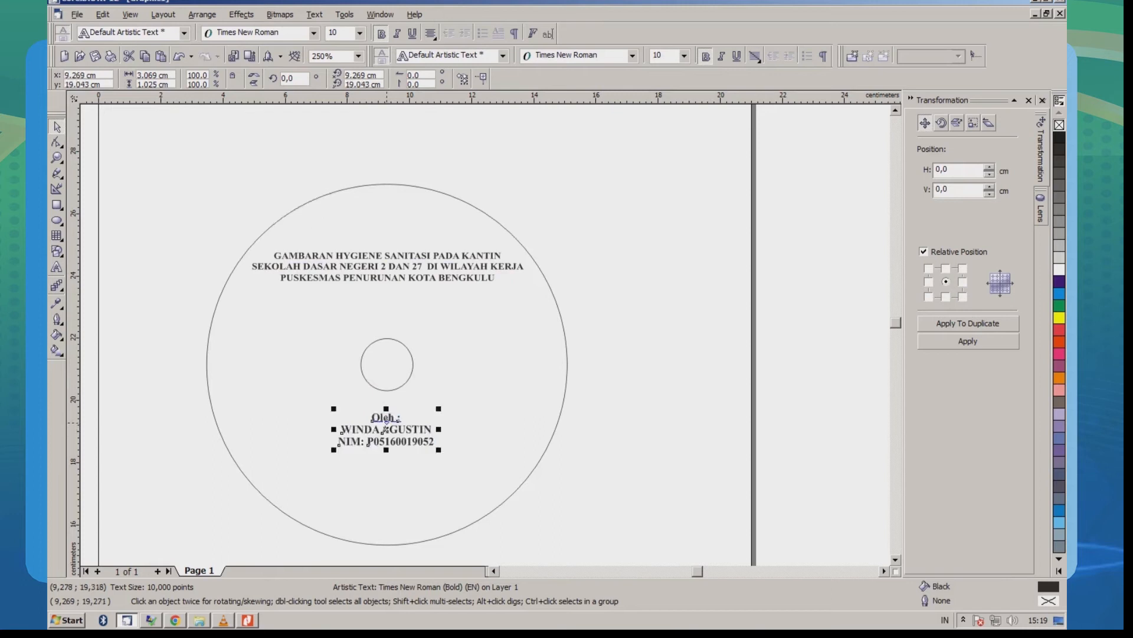
key(ctrl+a)
key(c)
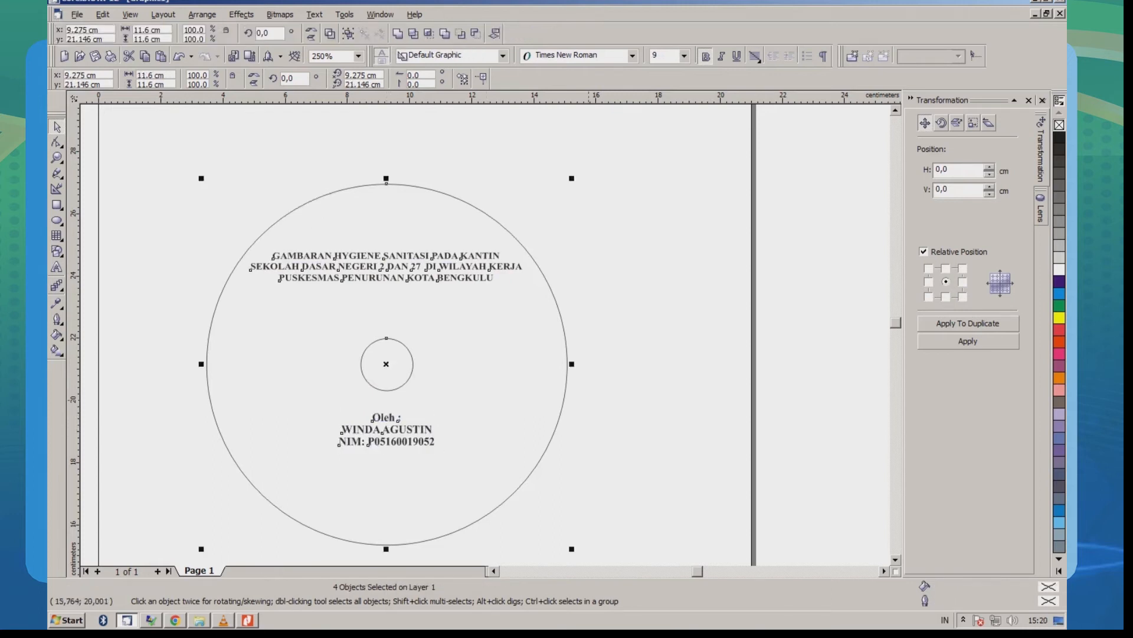
key(Escape)
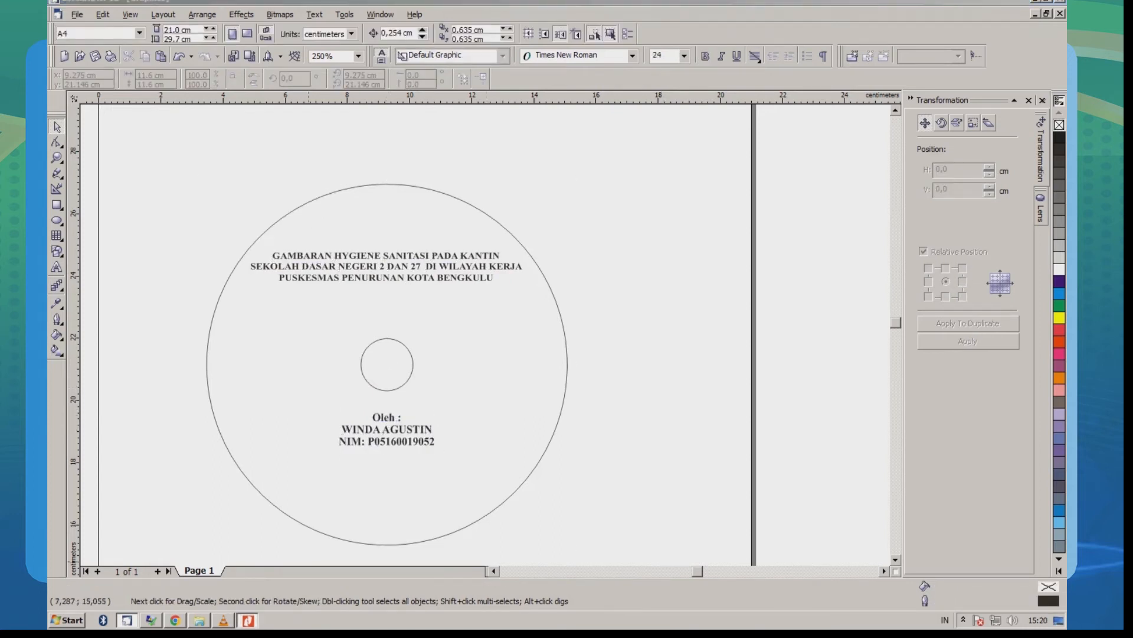
Switch to the thesis PDF and copy the institution block from "KEMENTERIAN KESEHATAN REPUBLIK INDONESIA" through "TAHUN 2022".
click(247, 619)
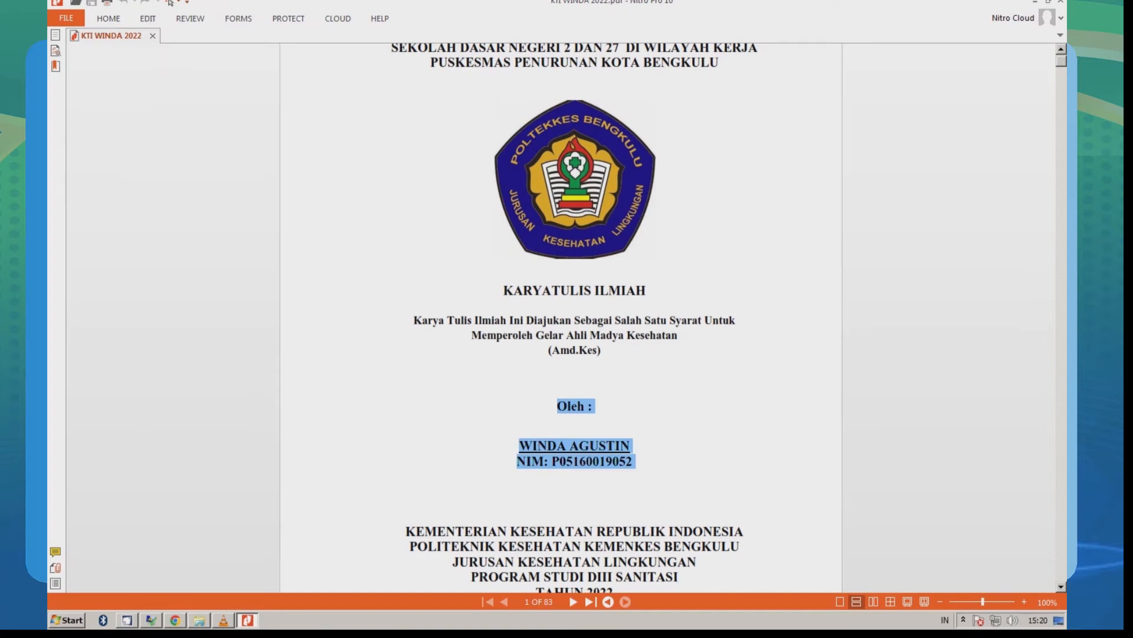
scroll(574, 319, down, 3)
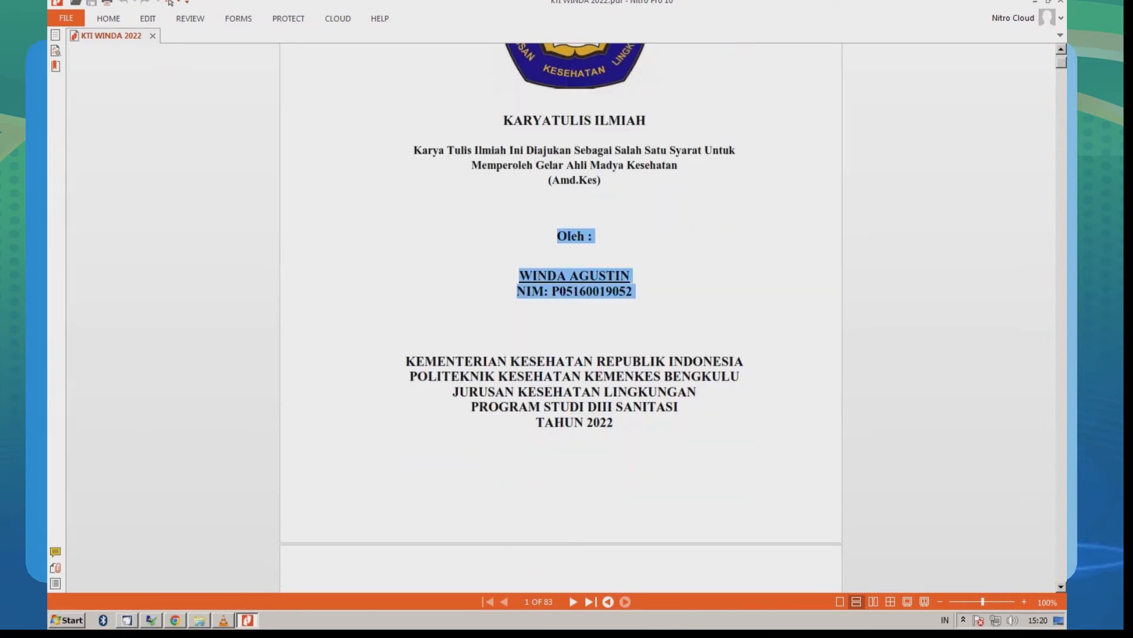
drag(388, 354, 755, 436)
key(ctrl+c)
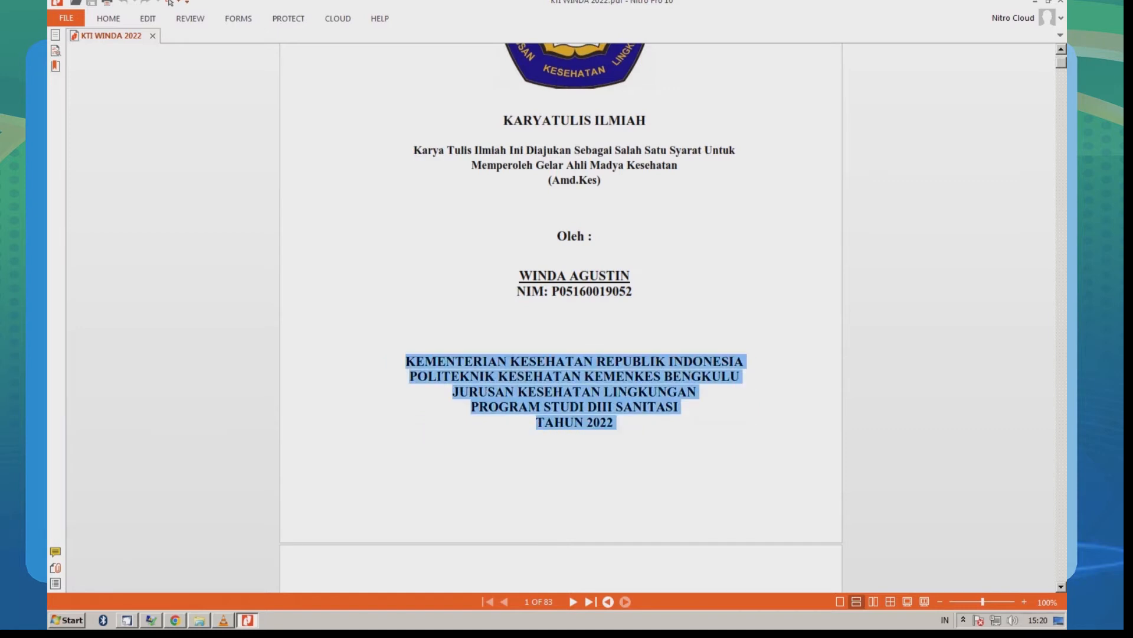
Return to CorelDRAW and paste the institution block as artistic text at the lower edge of the large circle.
click(127, 620)
scroll(522, 559, up, 3)
scroll(389, 246, down, 2)
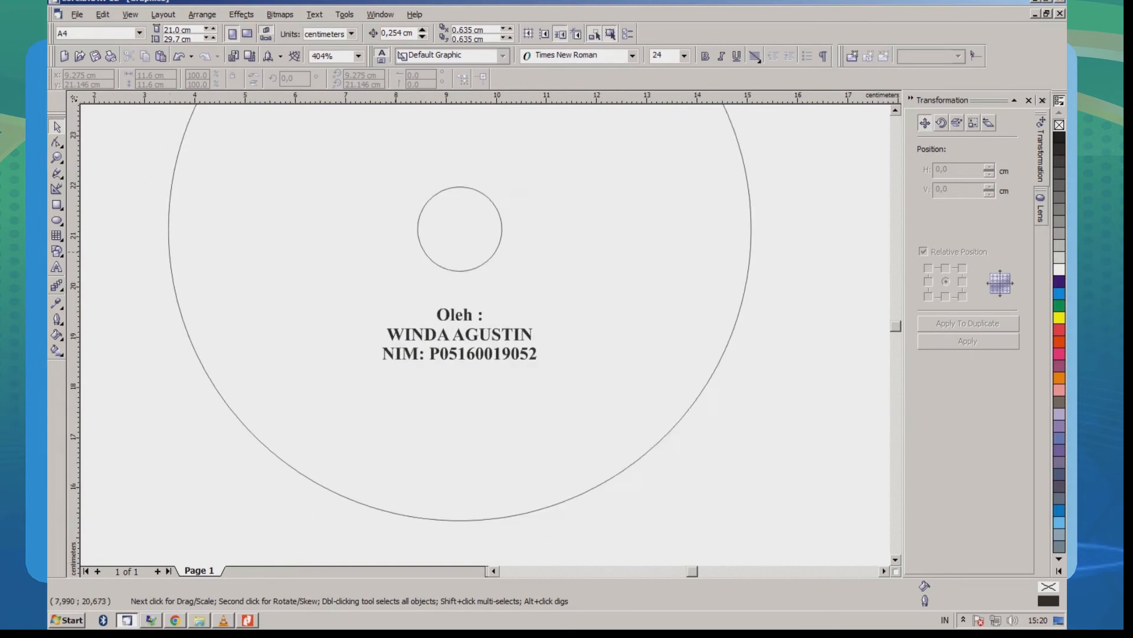
click(56, 267)
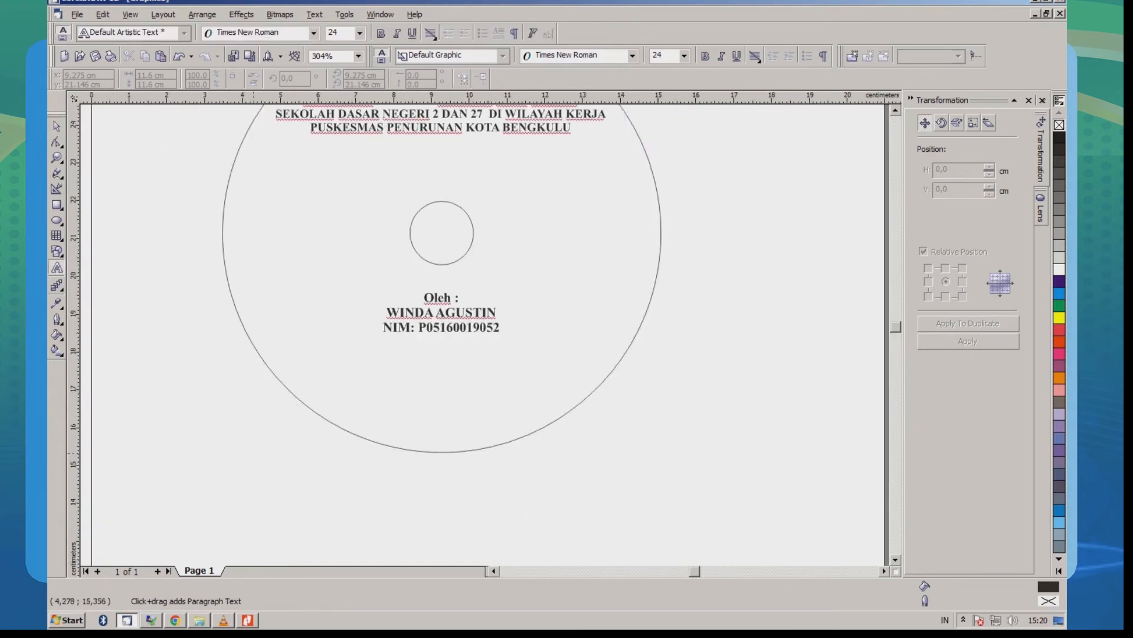
click(262, 460)
key(ctrl+v)
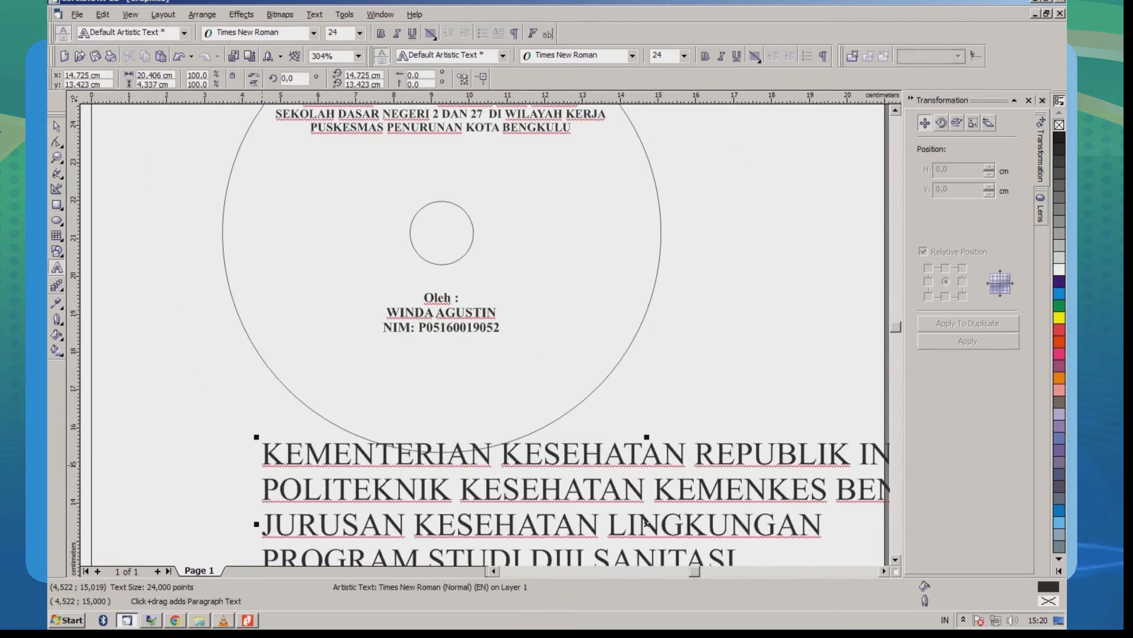
Format the whole institution text as 9-point bold with centre alignment.
key(ctrl+a)
click(359, 33)
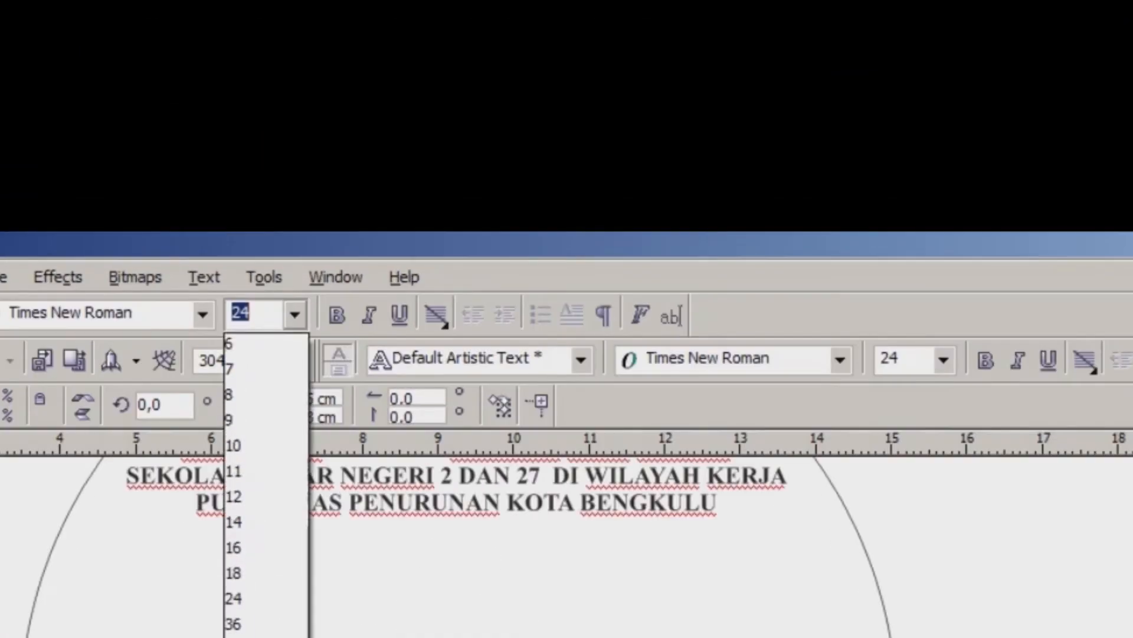
click(266, 420)
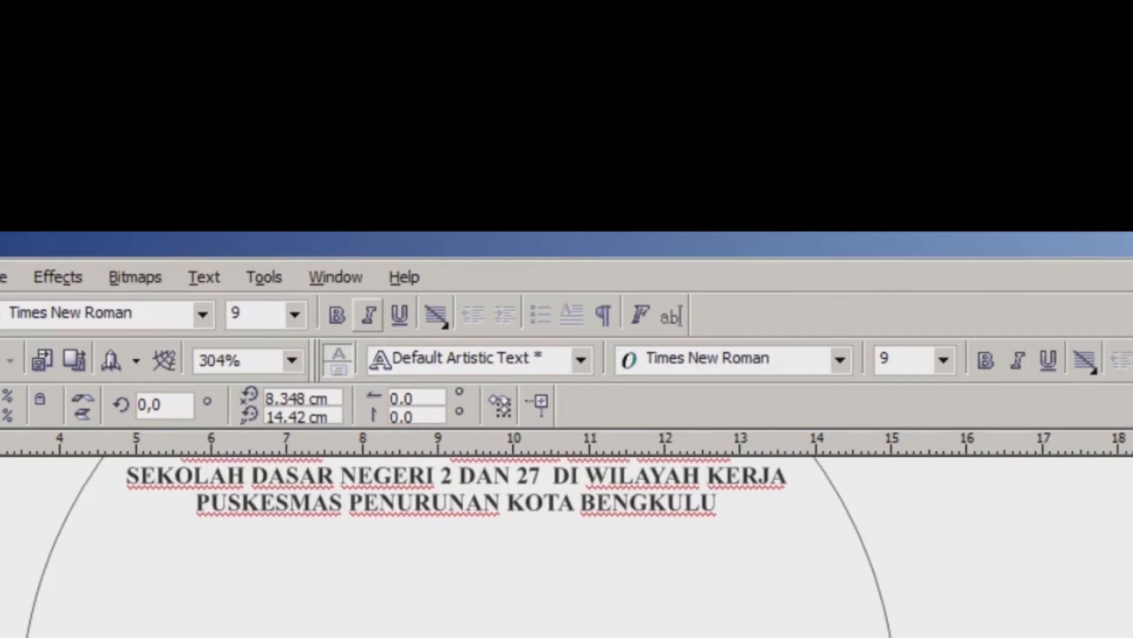
click(337, 315)
click(436, 315)
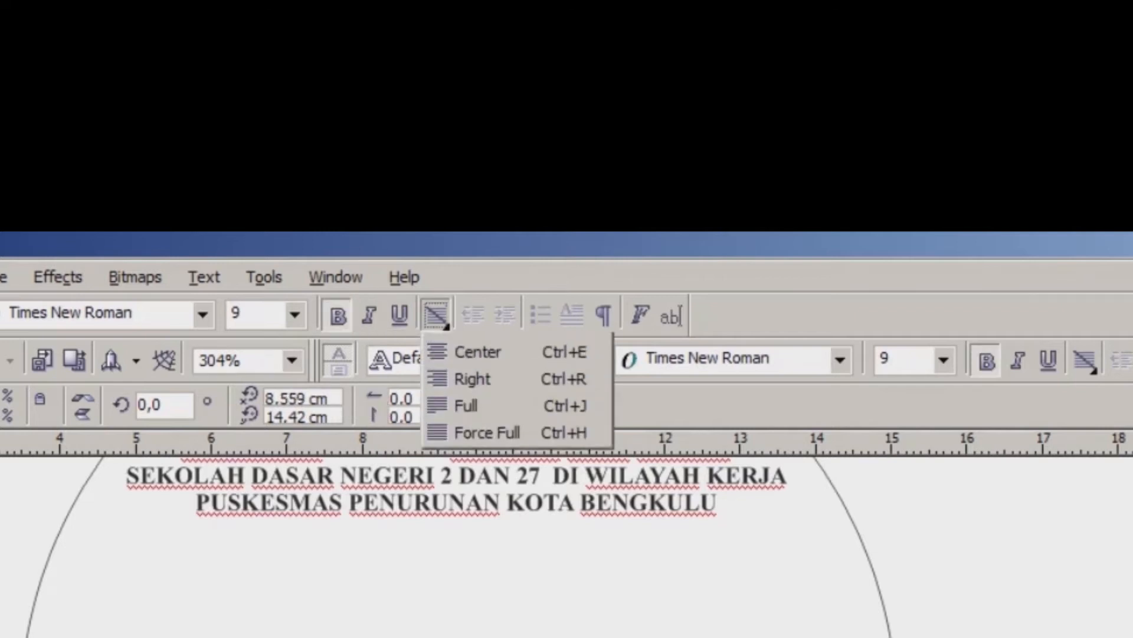
click(476, 399)
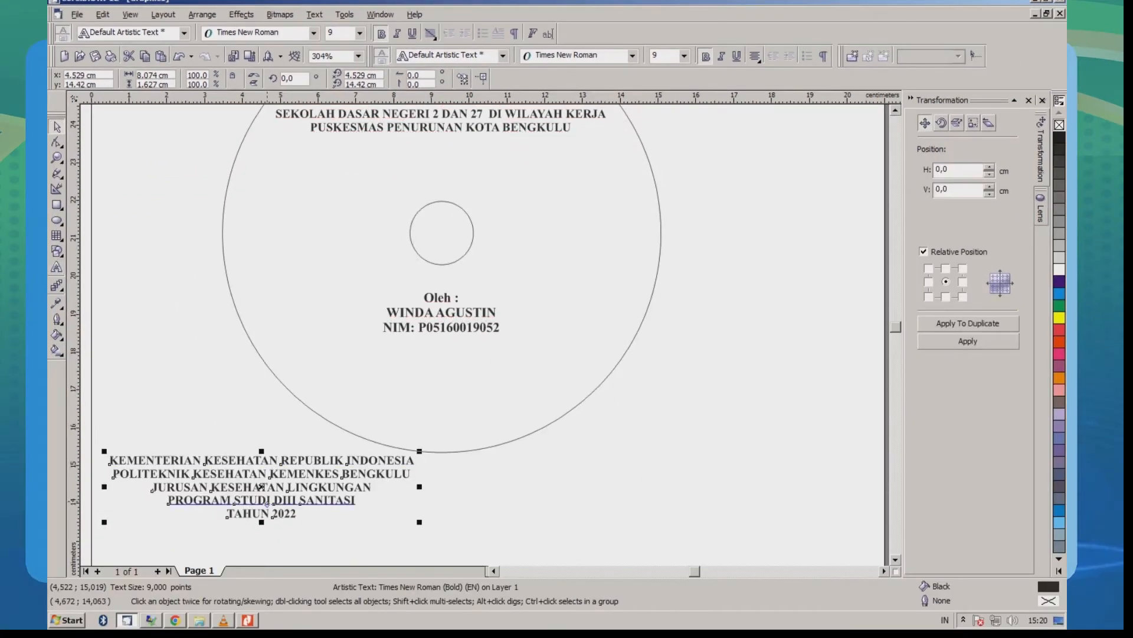
Move the institution text inside the disc, raise the author block slightly above it, and centre all objects along one vertical axis.
drag(261, 487, 437, 369)
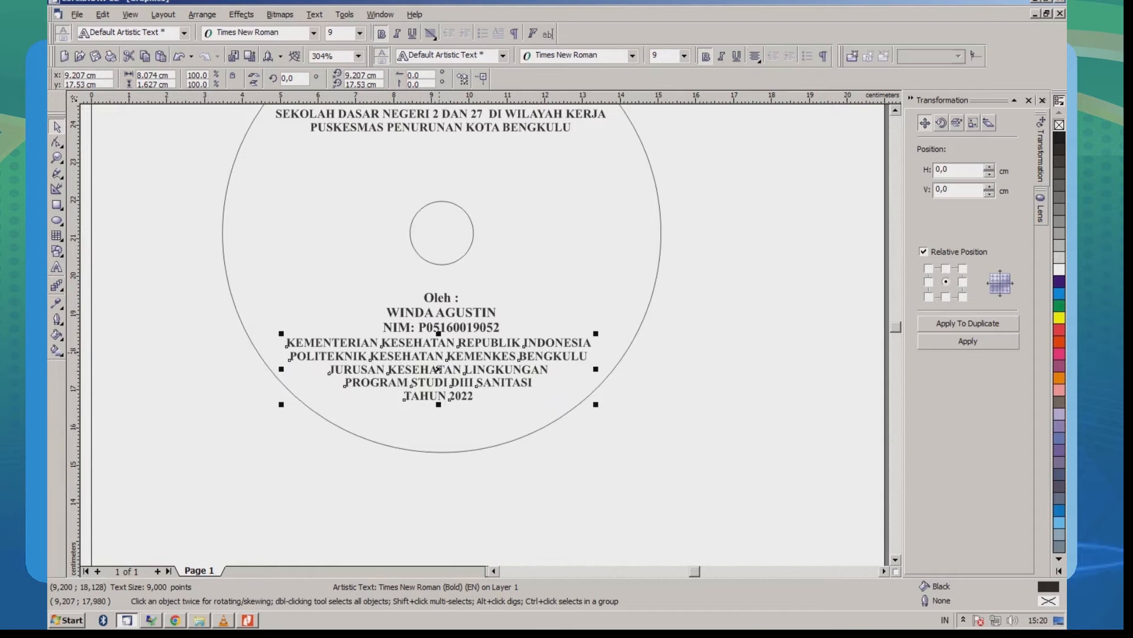
drag(448, 312, 449, 298)
key(ctrl+a)
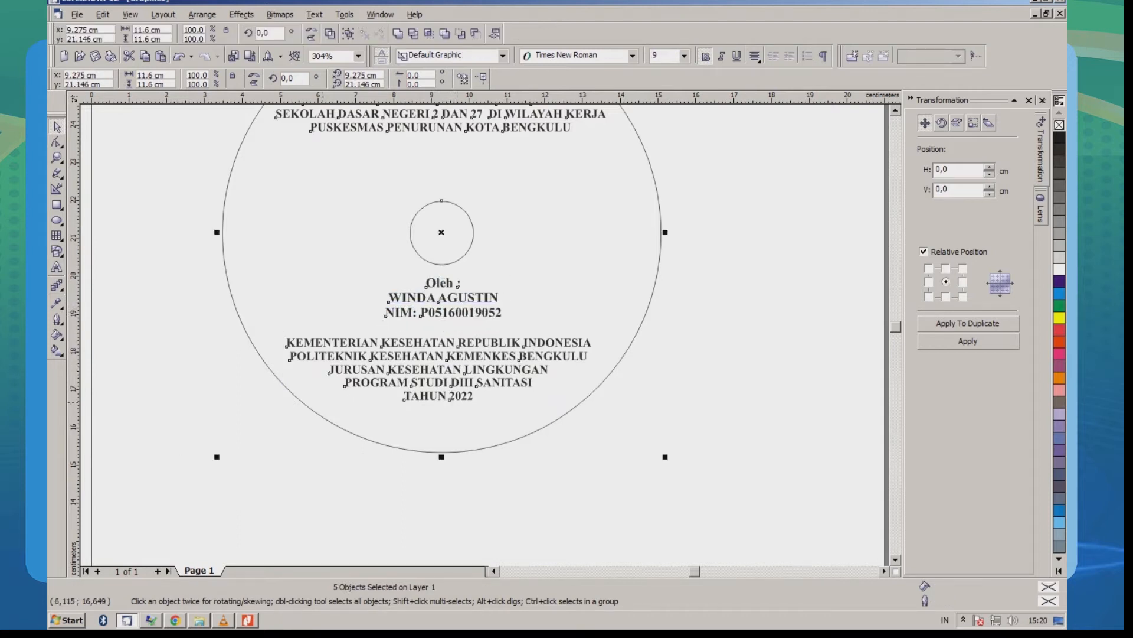
key(c)
click(495, 496)
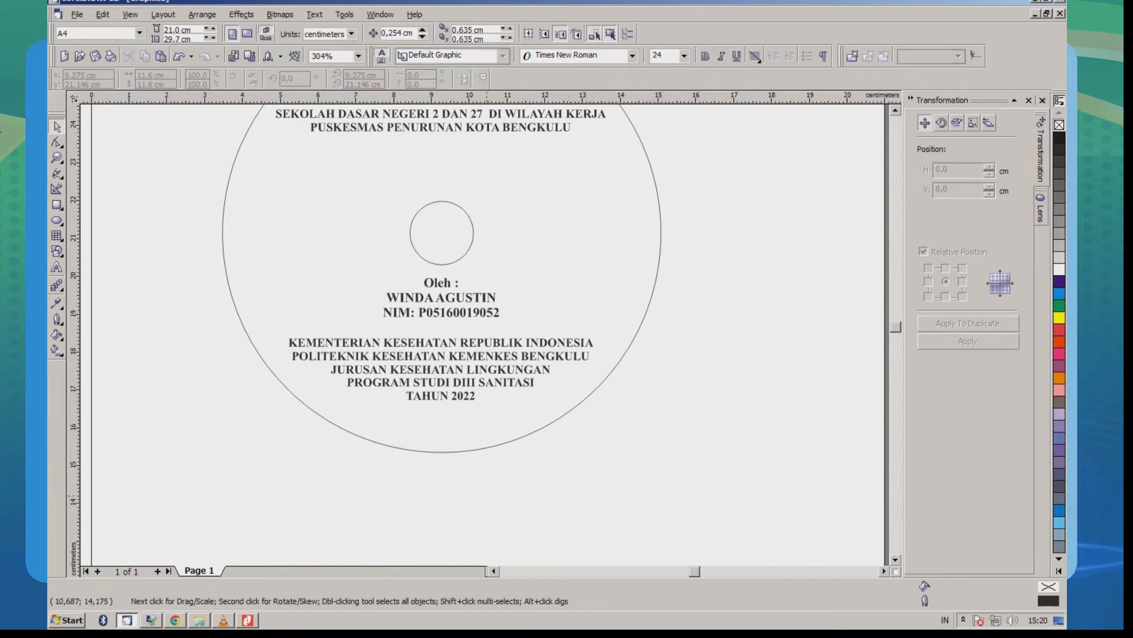
Import the Poltekkes Bengkulu logo image from the STIKER CD folder and place it about 3.3 cm wide to the right of the hole circle.
scroll(485, 334, down, 1)
scroll(485, 335, down, 1)
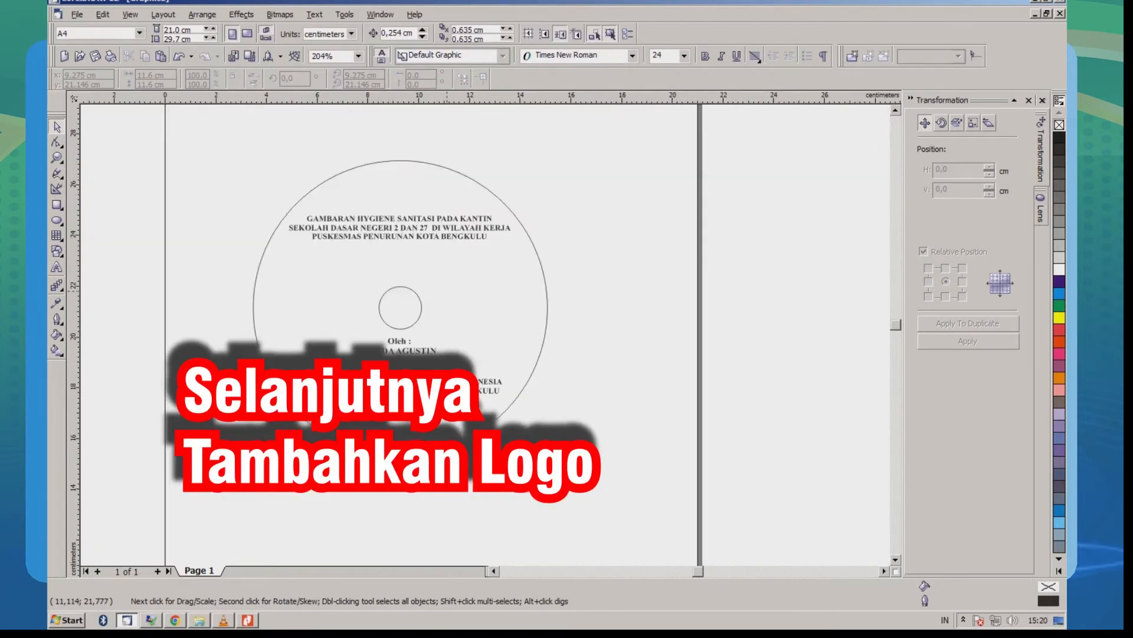
scroll(449, 290, up, 1)
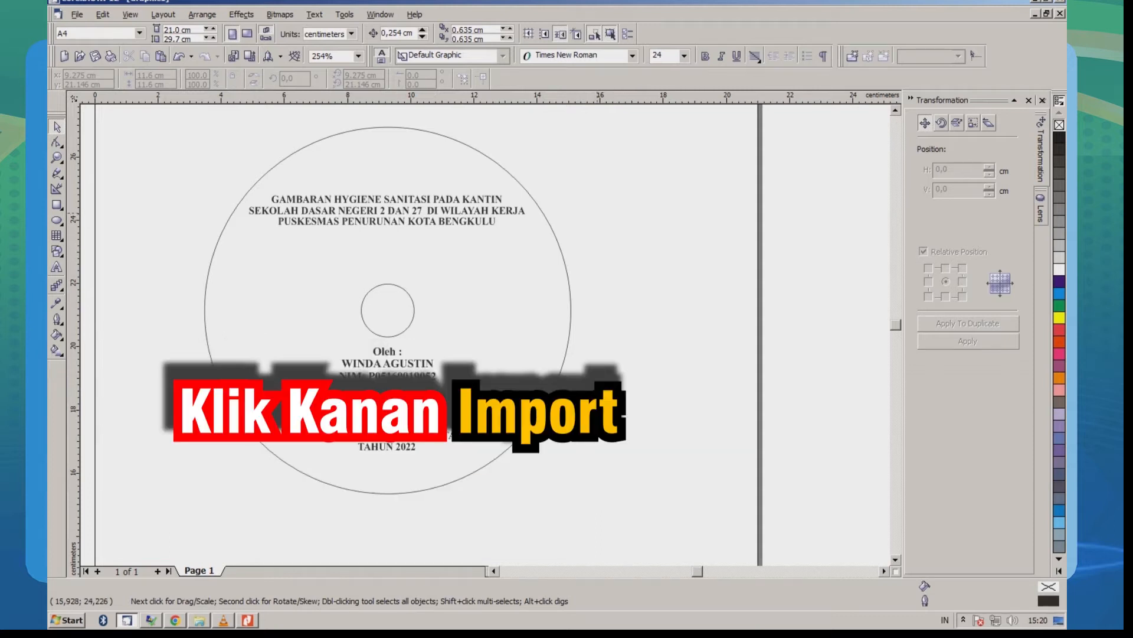
right_click(598, 214)
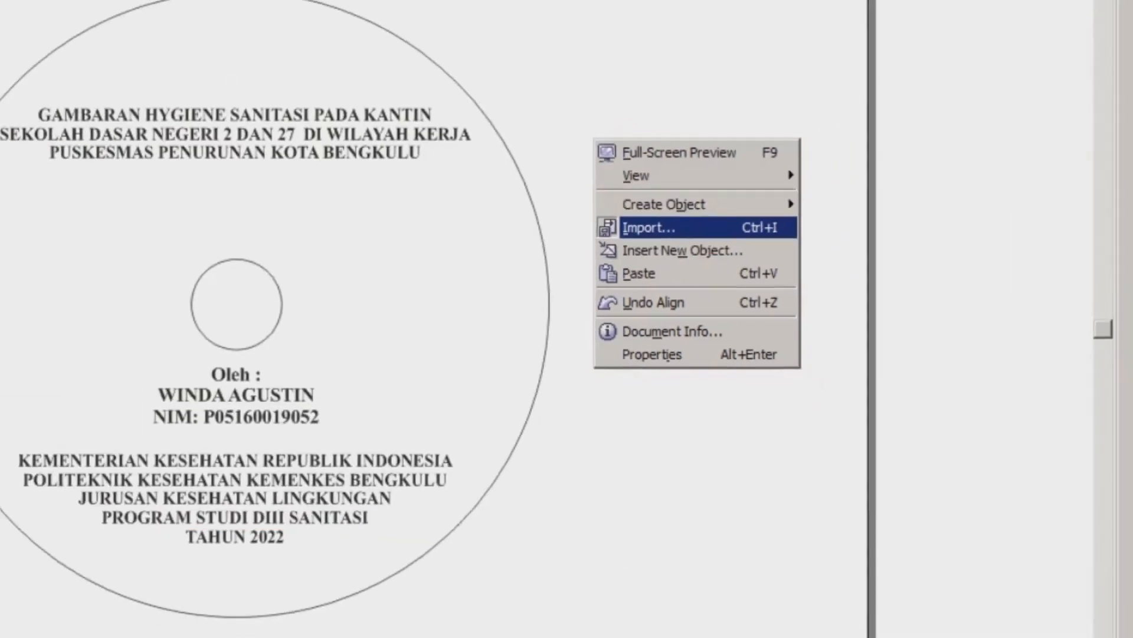
click(650, 227)
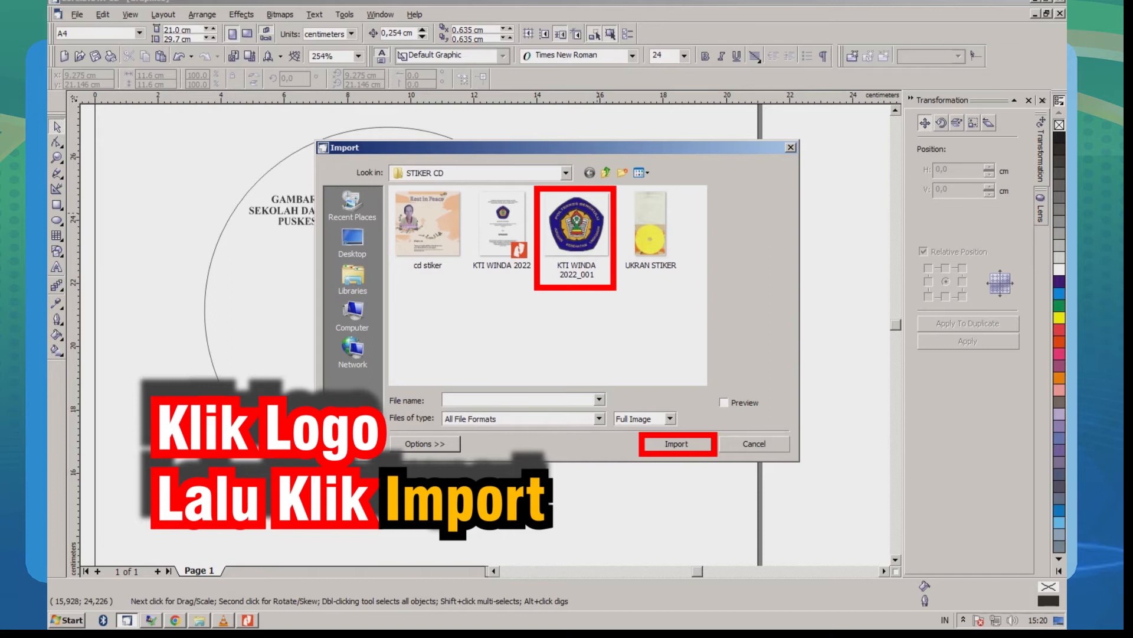
click(576, 231)
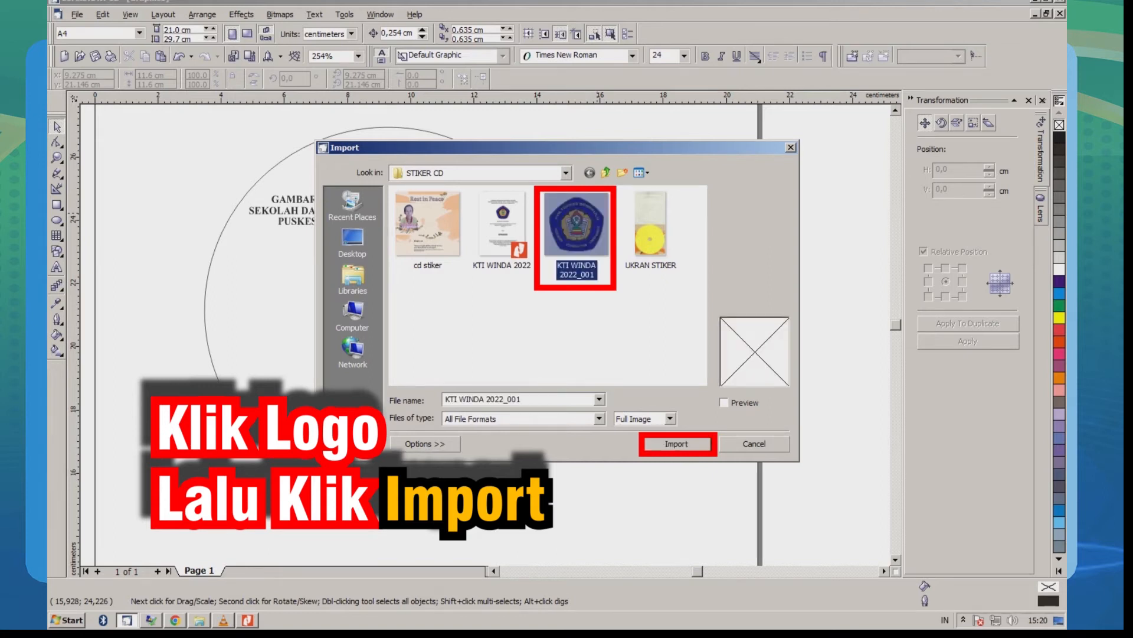
click(676, 443)
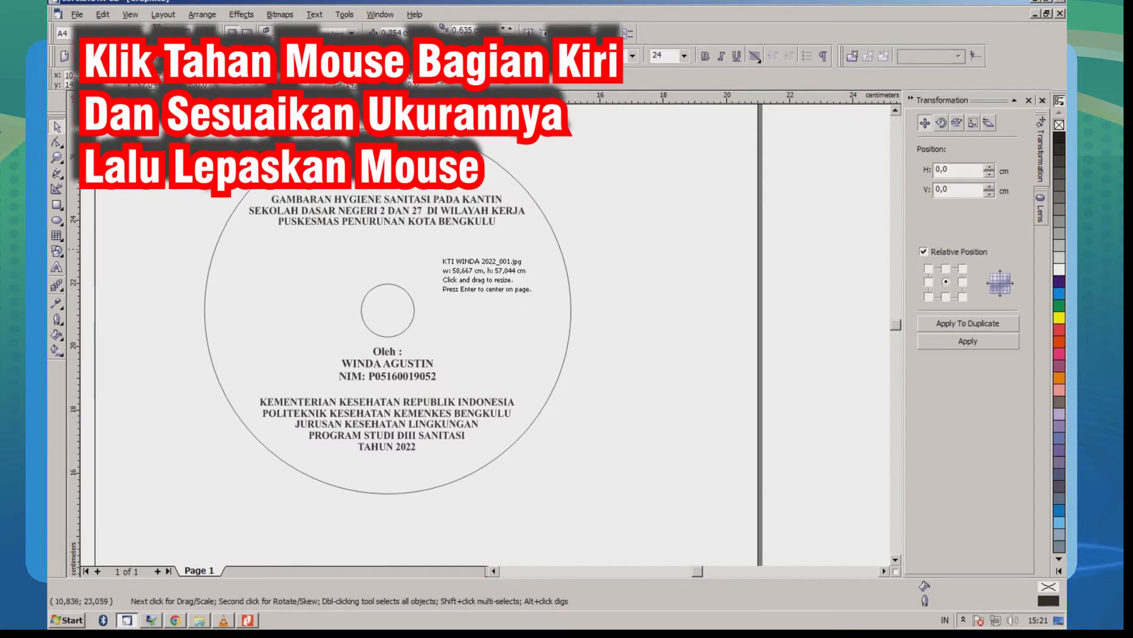
drag(436, 245, 544, 350)
click(542, 348)
click(641, 314)
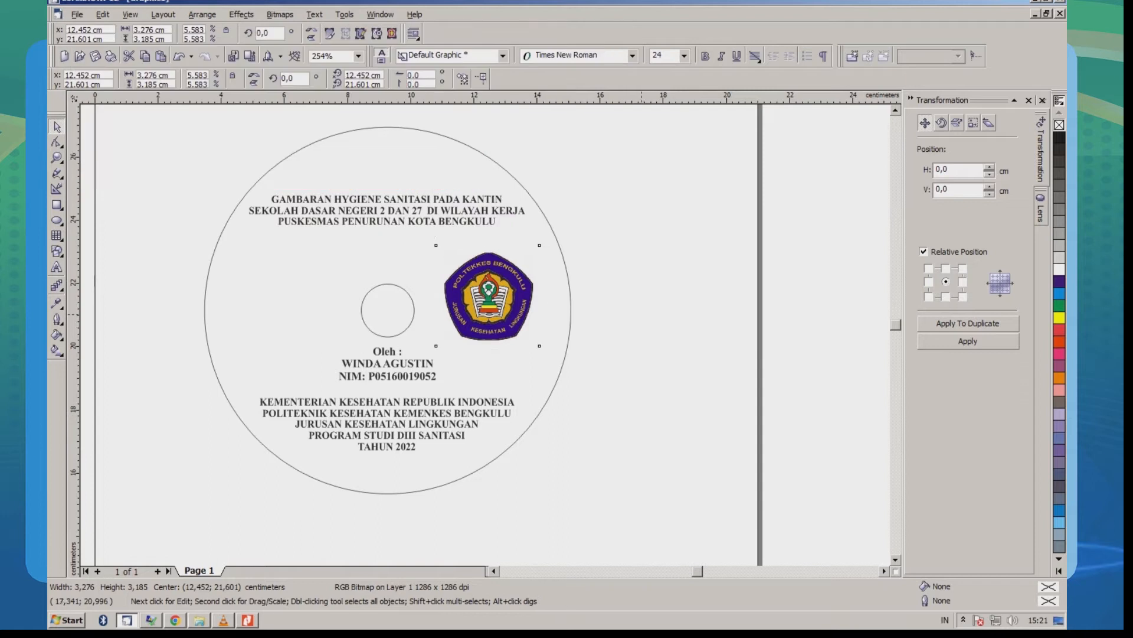
Import the red-background portrait photo from the CETAK FOTO folder in New Library.
scroll(642, 313, down, 1)
scroll(642, 314, up, 1)
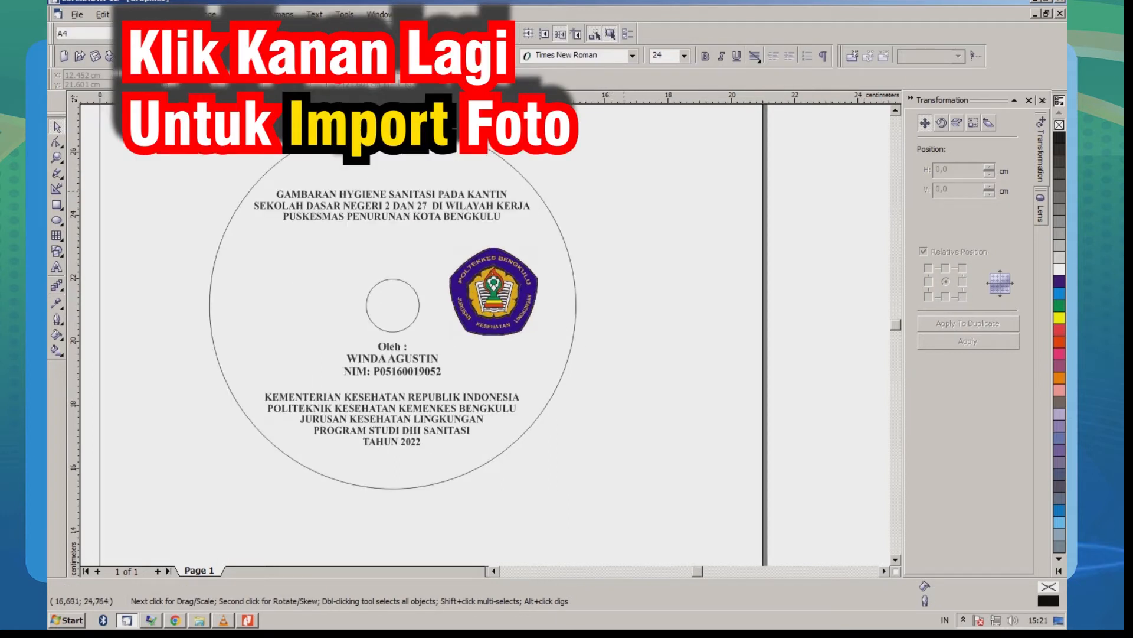
right_click(625, 190)
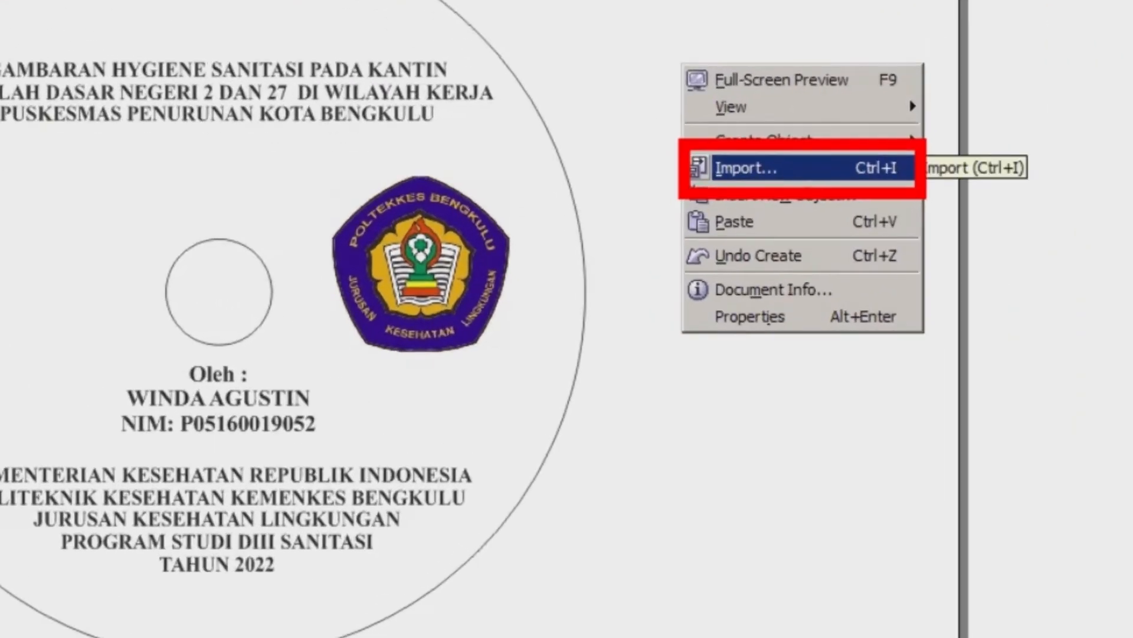
click(746, 168)
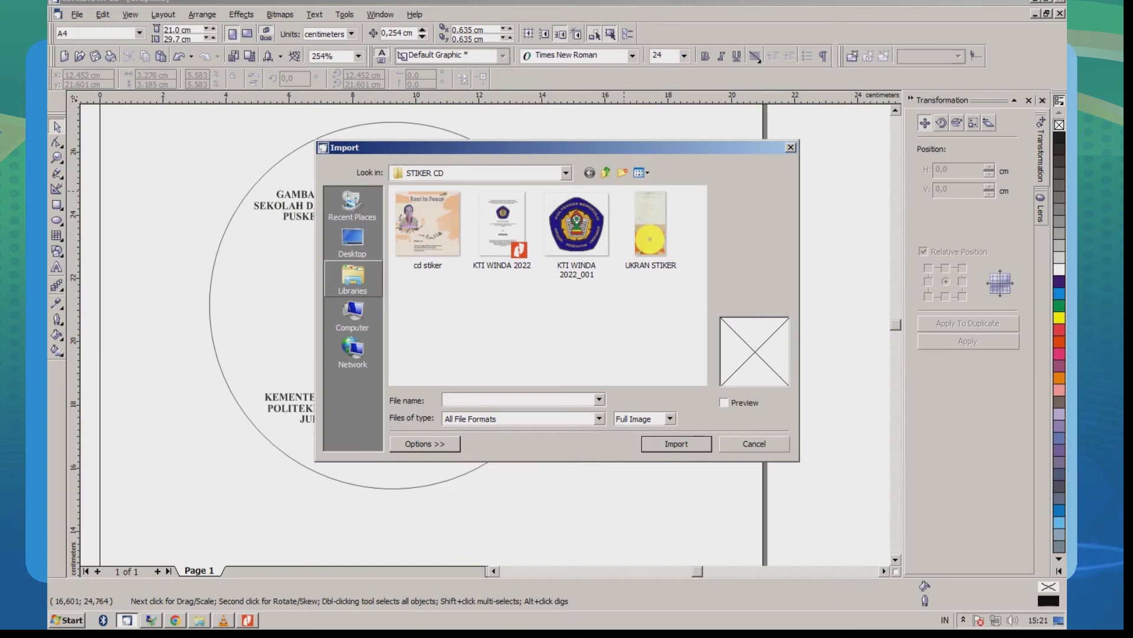
click(353, 276)
click(587, 239)
double_click(450, 239)
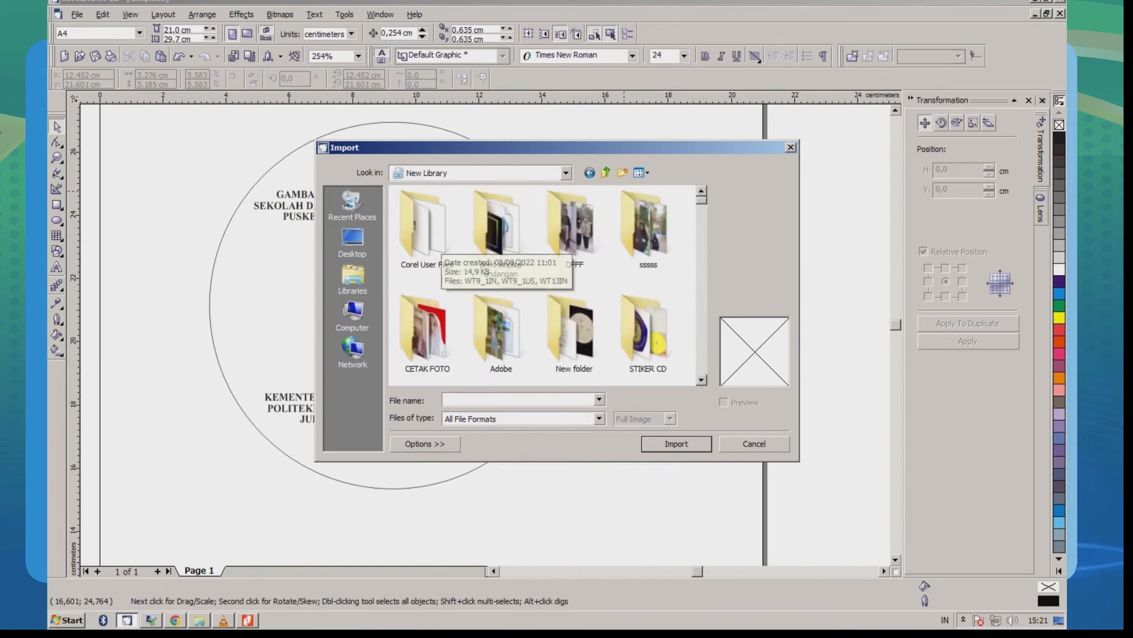
double_click(427, 332)
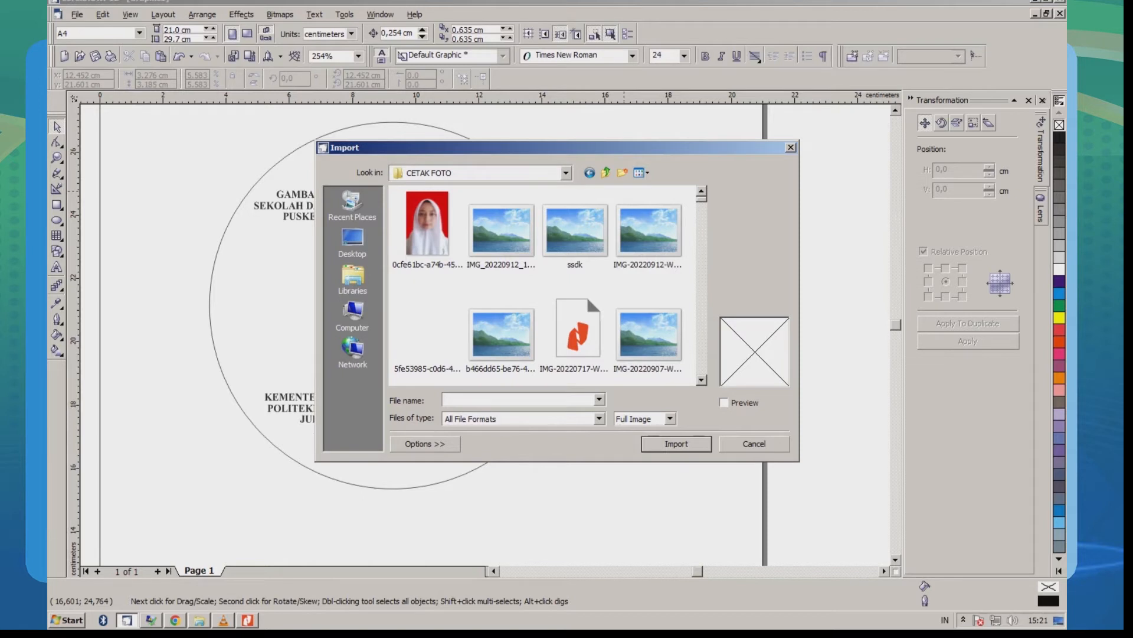
double_click(426, 223)
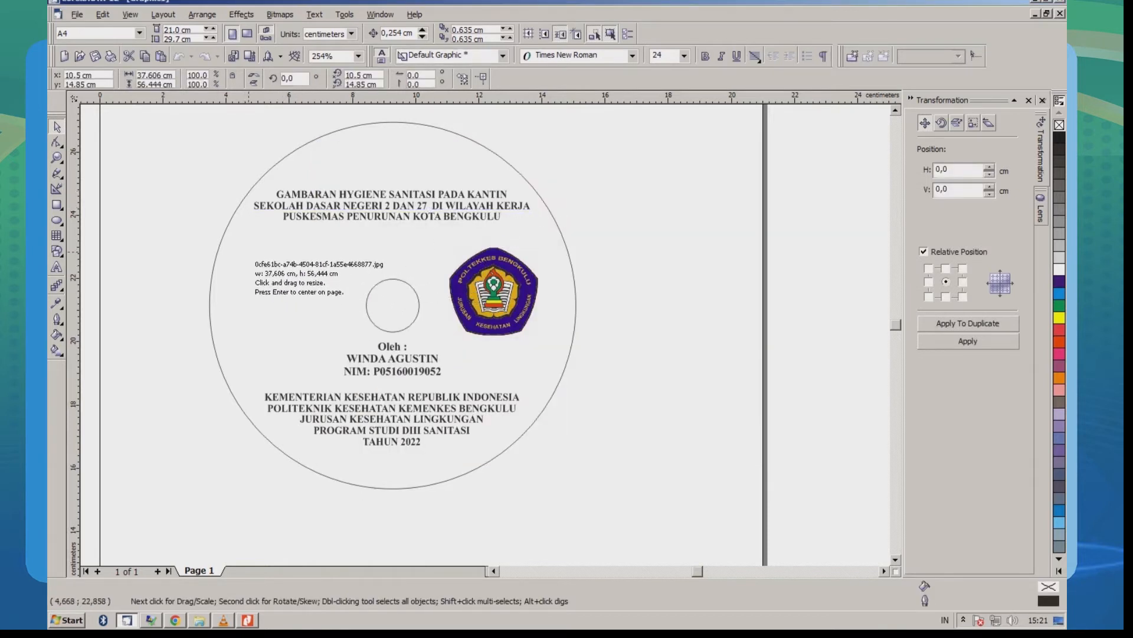
Place the portrait photo to the left of the hole circle and enlarge it to about 1.9 by 2.9 cm.
click(251, 252)
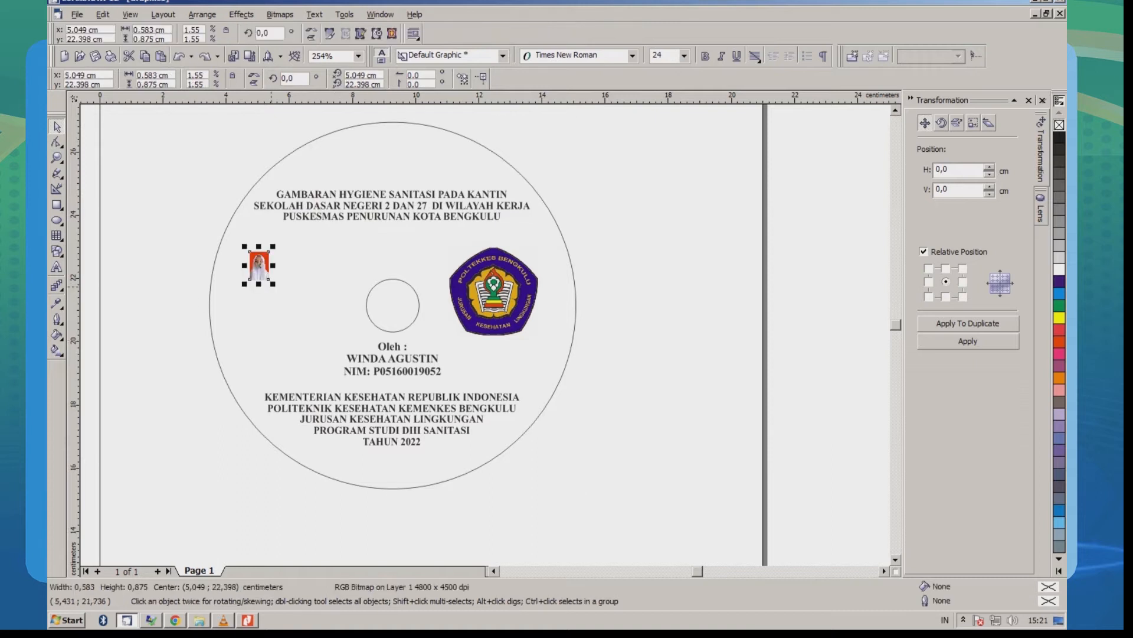
drag(269, 280, 311, 344)
click(679, 346)
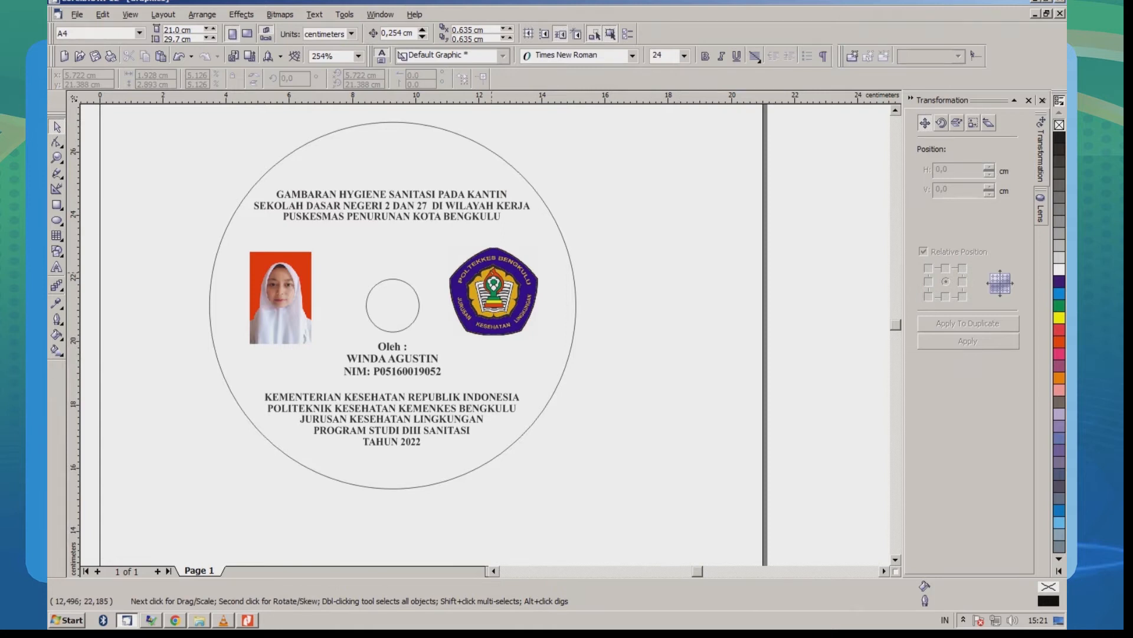
Align the portrait photo with the campus logo so their centres share one horizontal line.
click(493, 272)
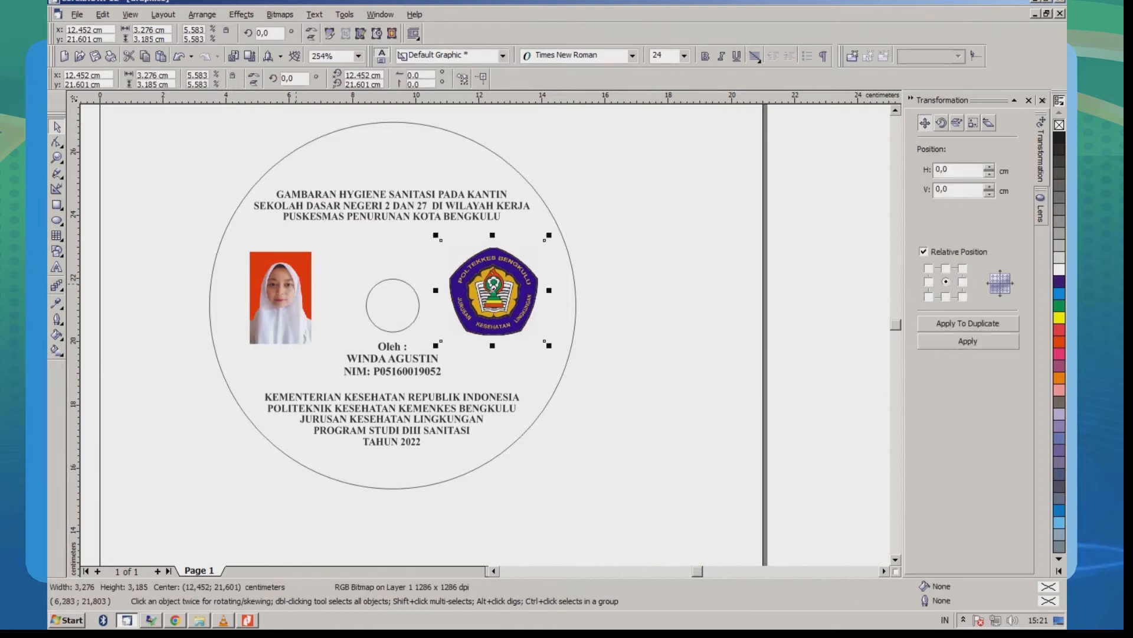
click(298, 283)
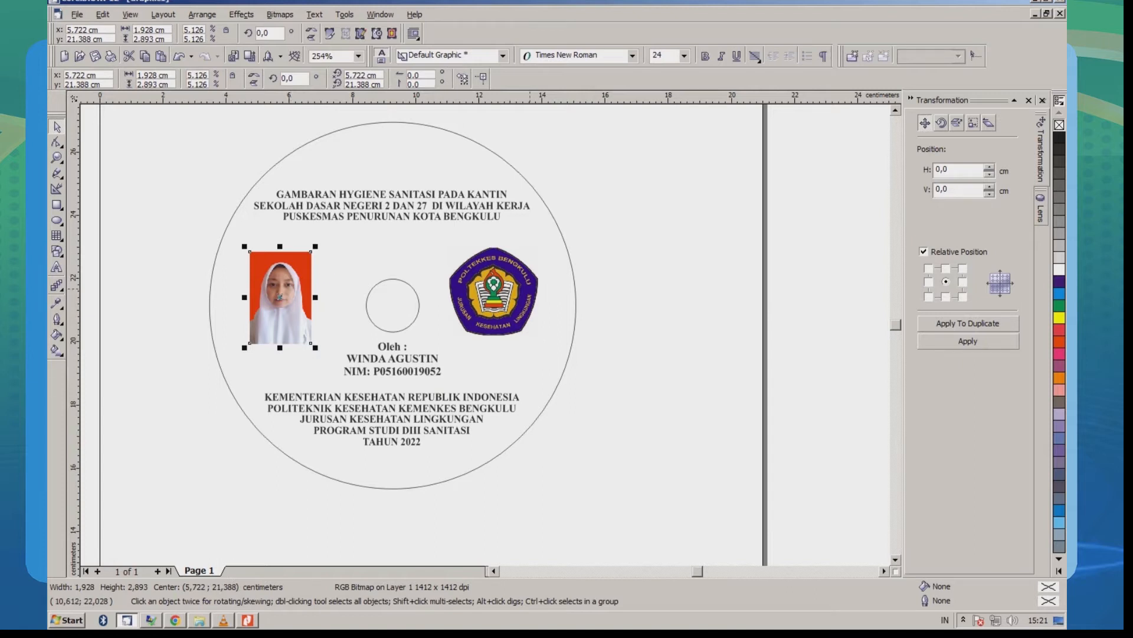
shift+click(504, 286)
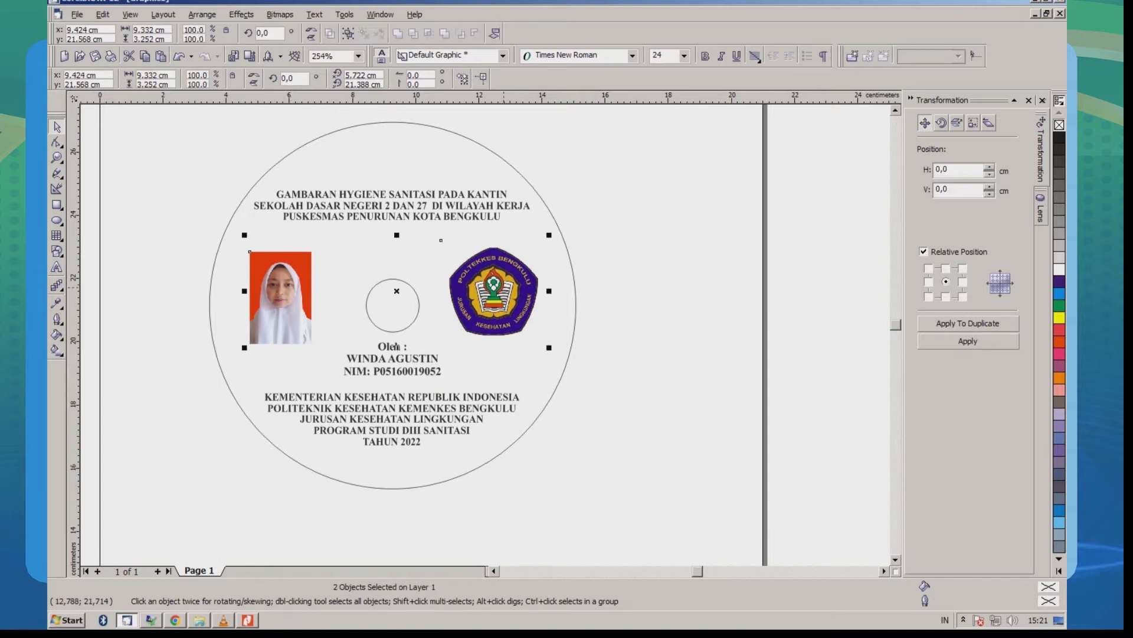
key(c)
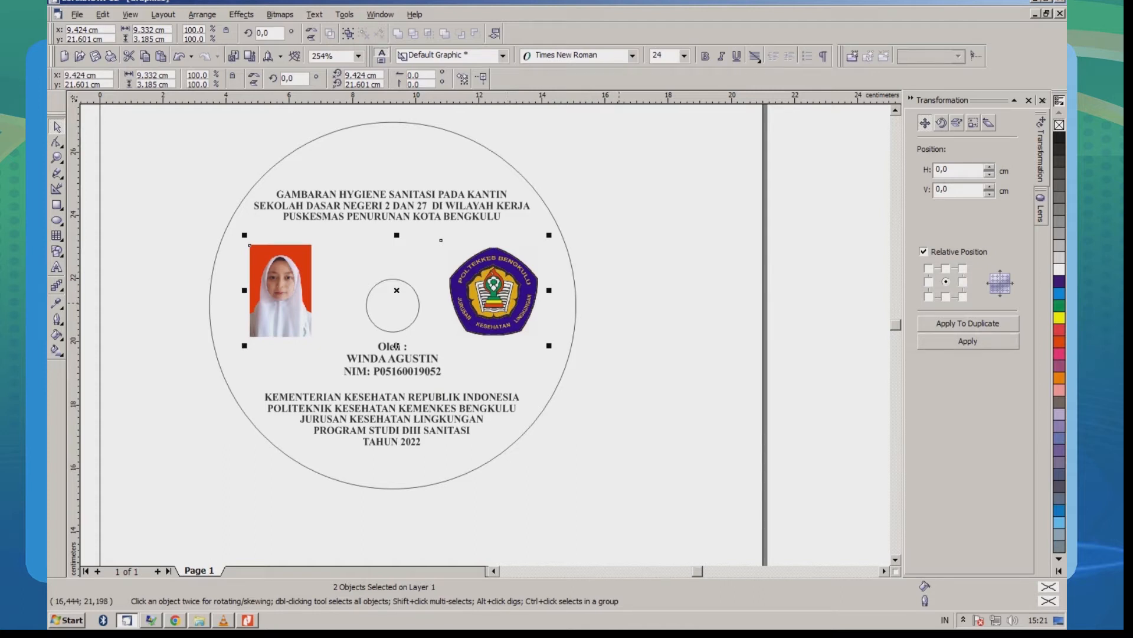
click(629, 302)
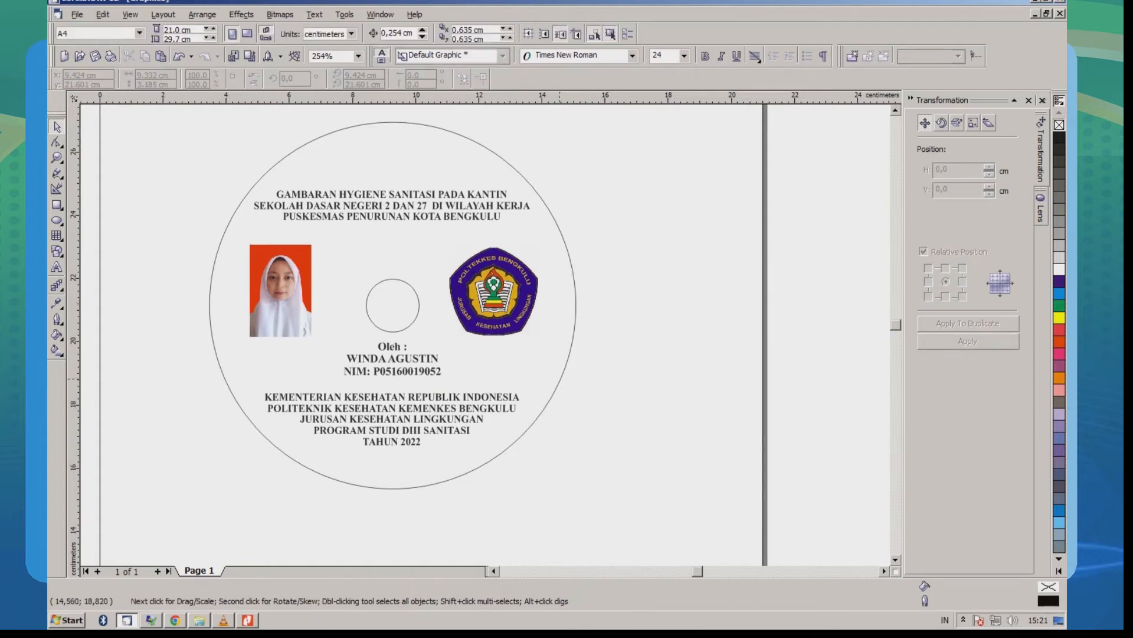
Draw a narrow rectangle about 0.05 cm wide just above the large circle's top edge and set its height to 0.3 cm.
scroll(558, 371, down, 1)
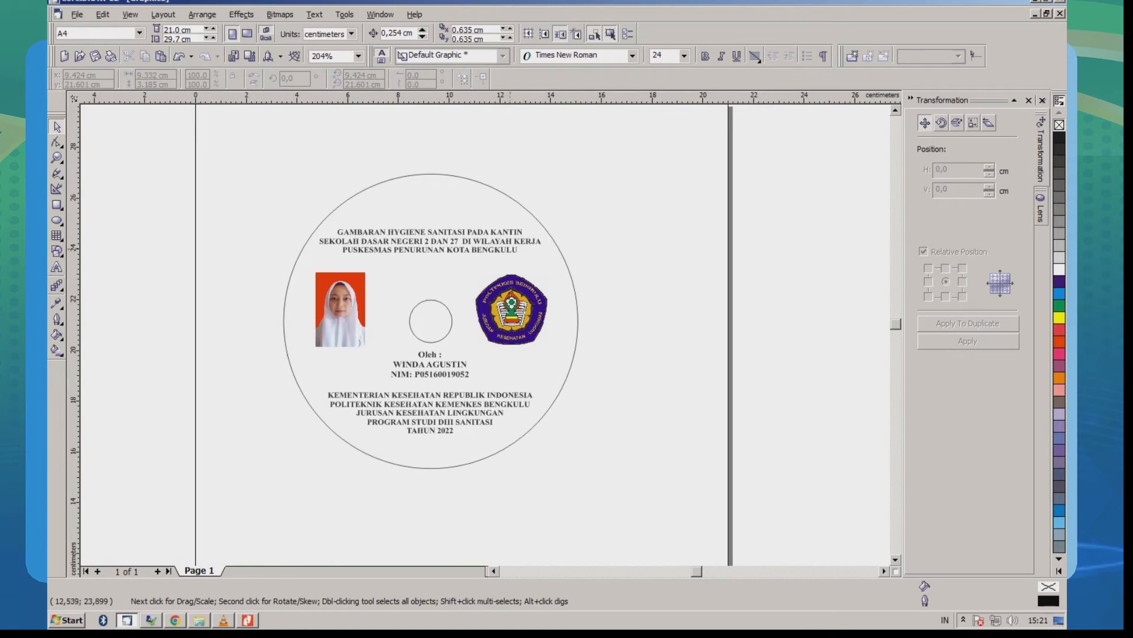
scroll(460, 326, up, 1)
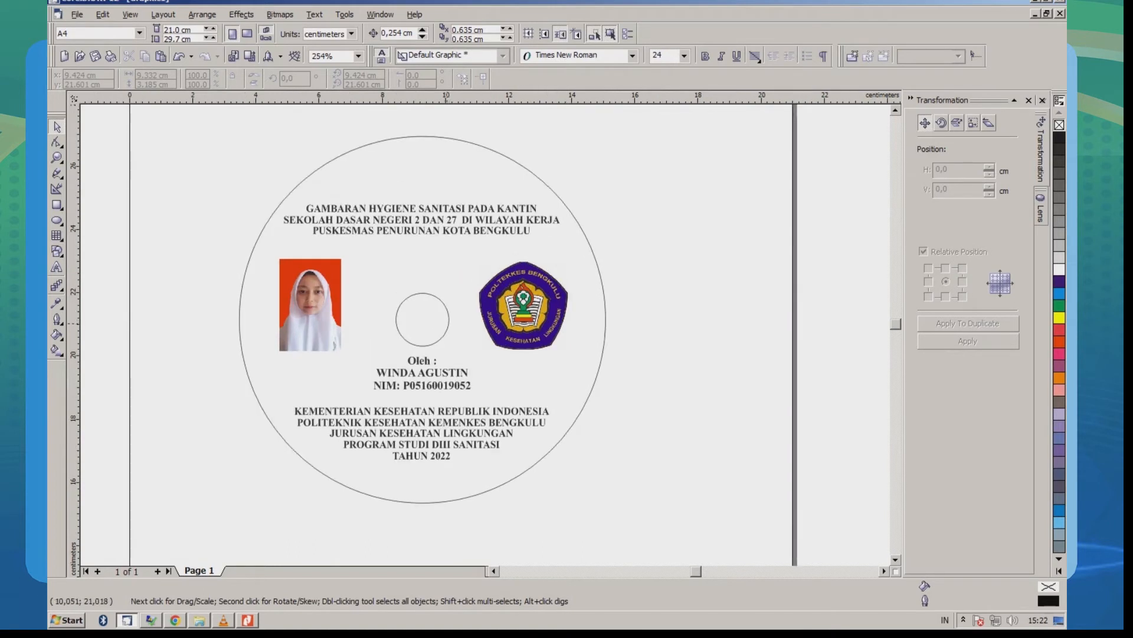
scroll(424, 117, up, 2)
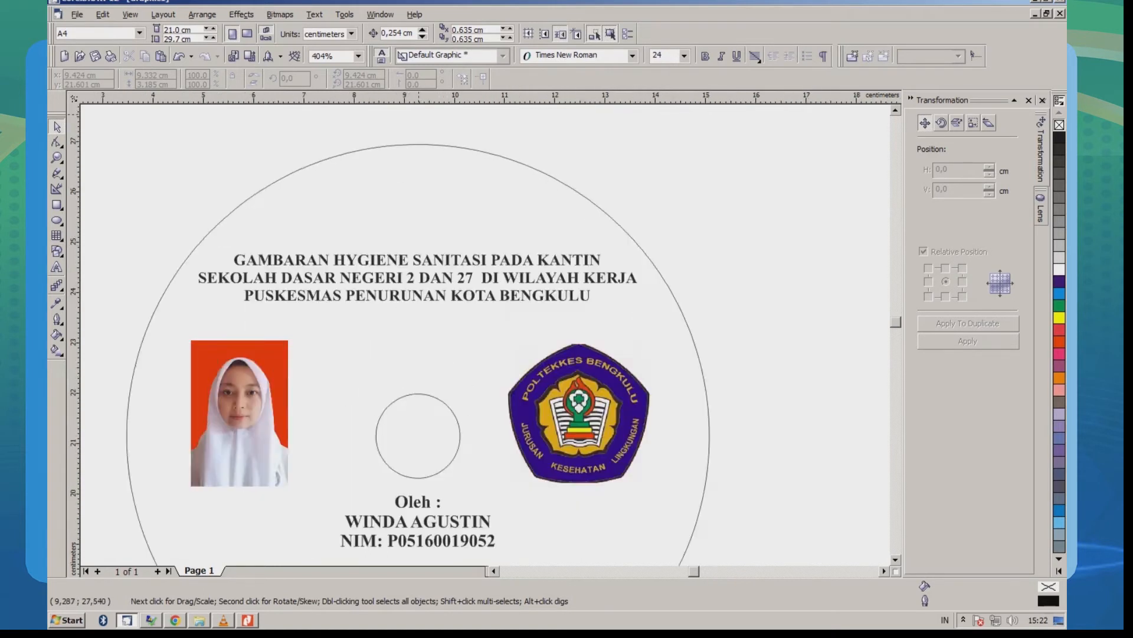
scroll(418, 114, up, 4)
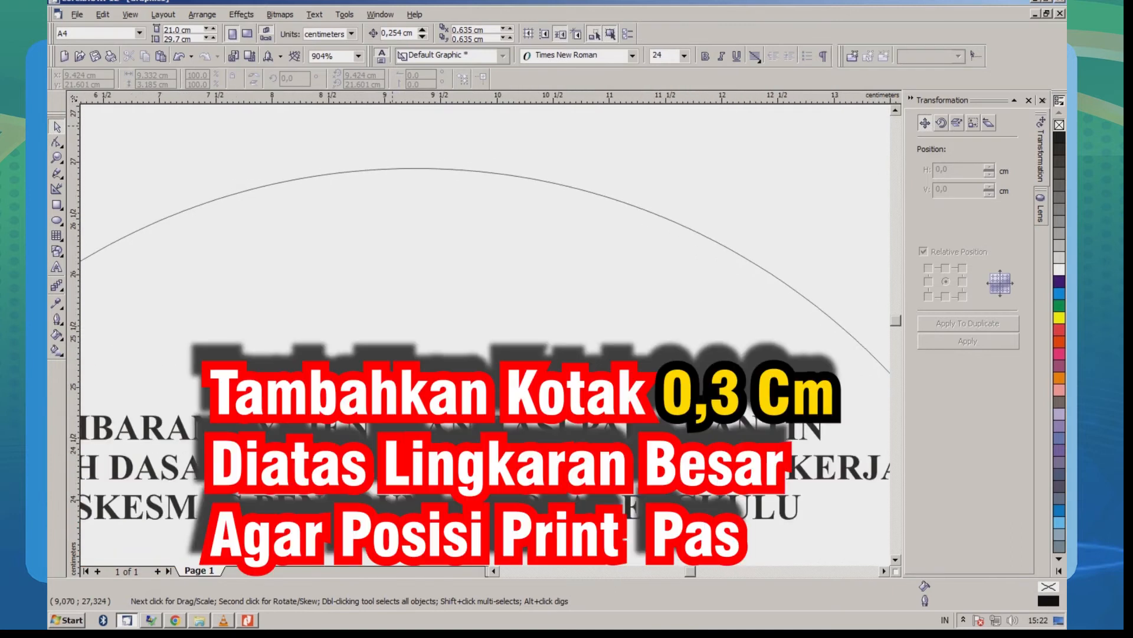
scroll(392, 126, up, 2)
scroll(392, 126, down, 3)
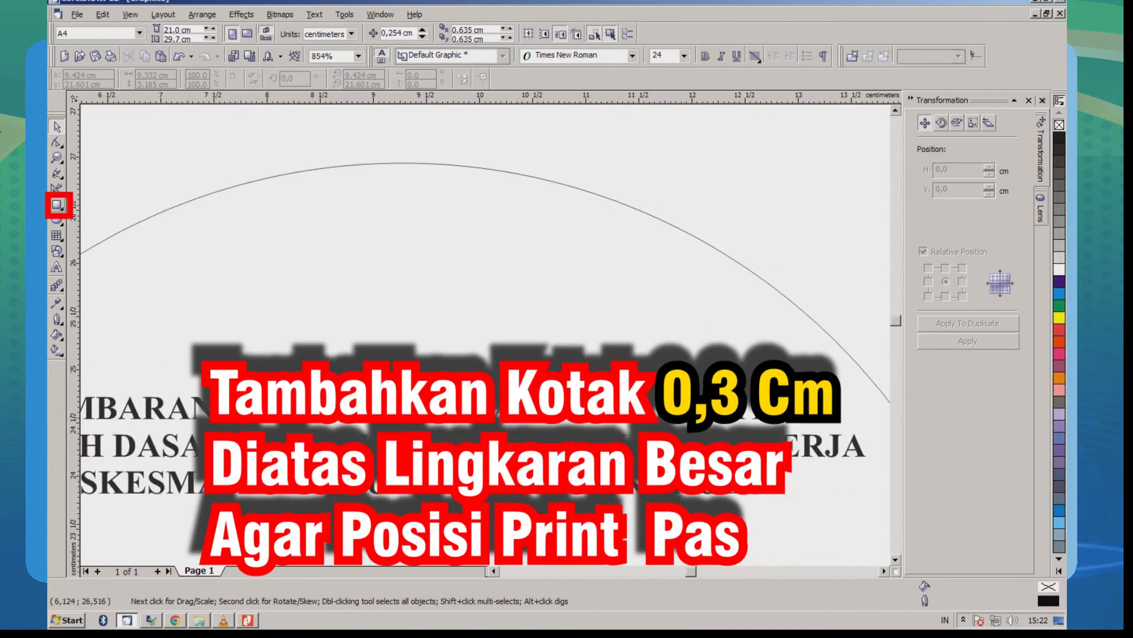
click(57, 205)
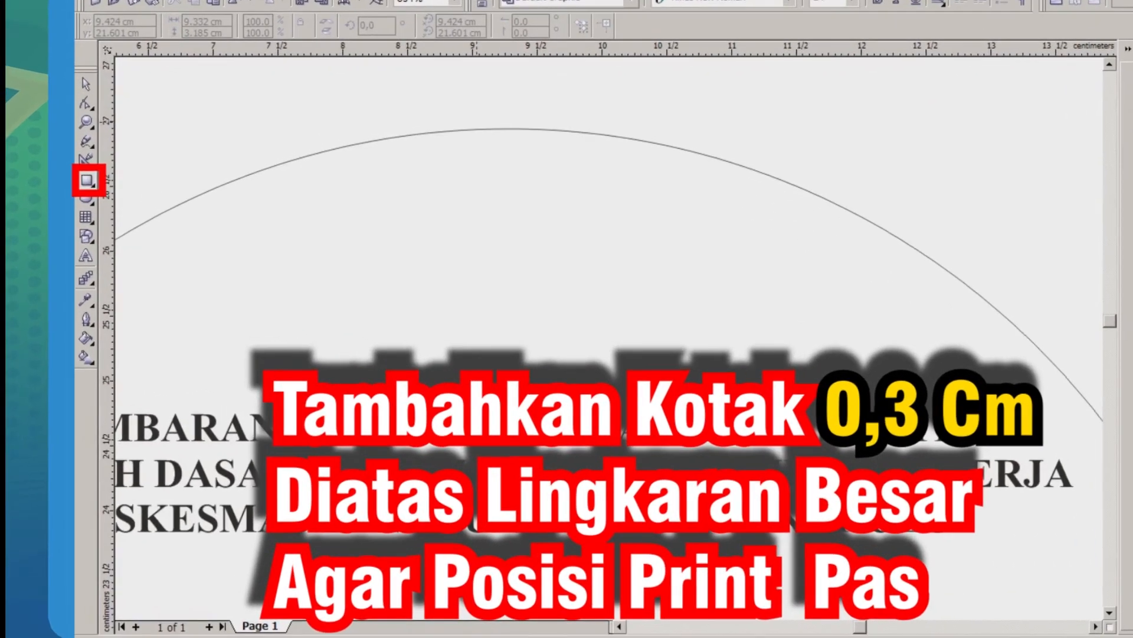
mouse_move(431, 137)
mouse_down()
mouse_move(440, 107)
mouse_move(484, 83)
mouse_up()
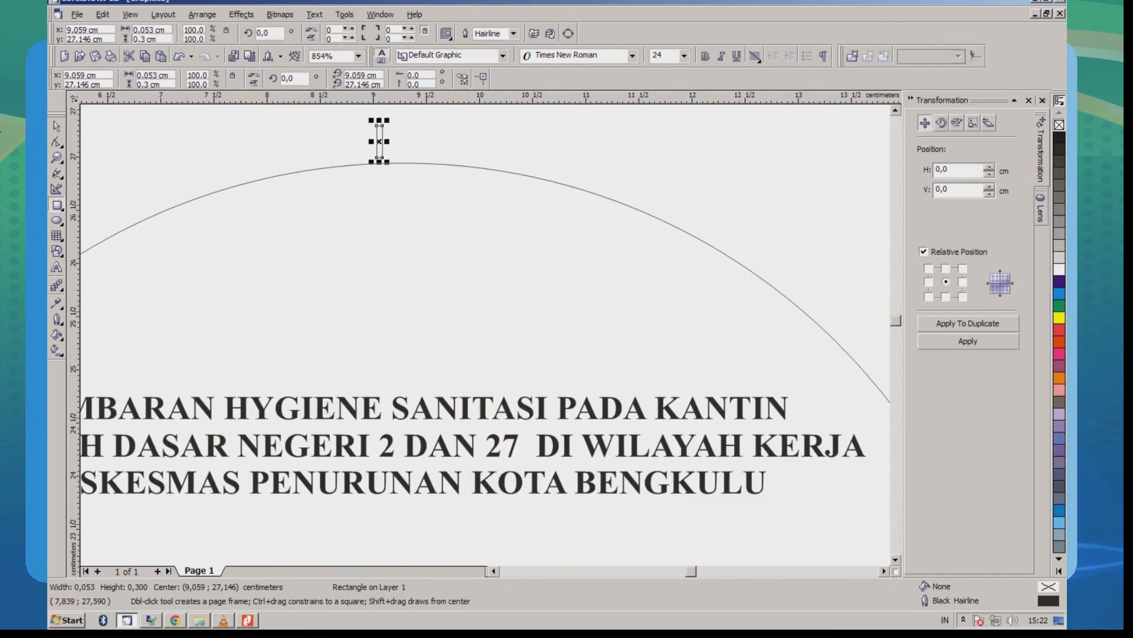
click(145, 39)
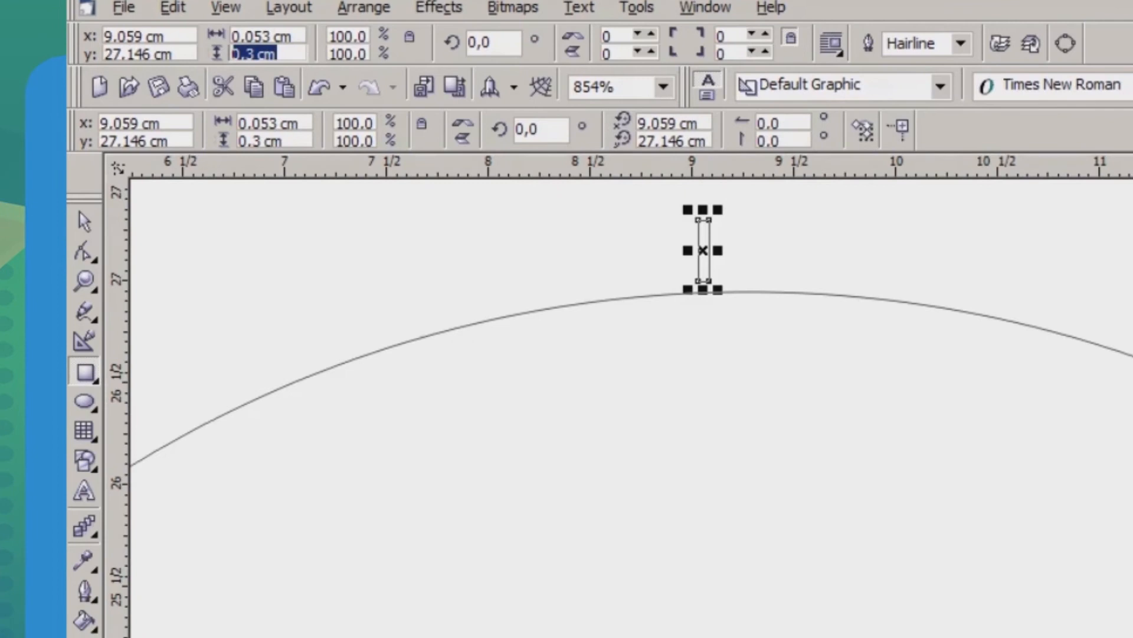
text(0.3)
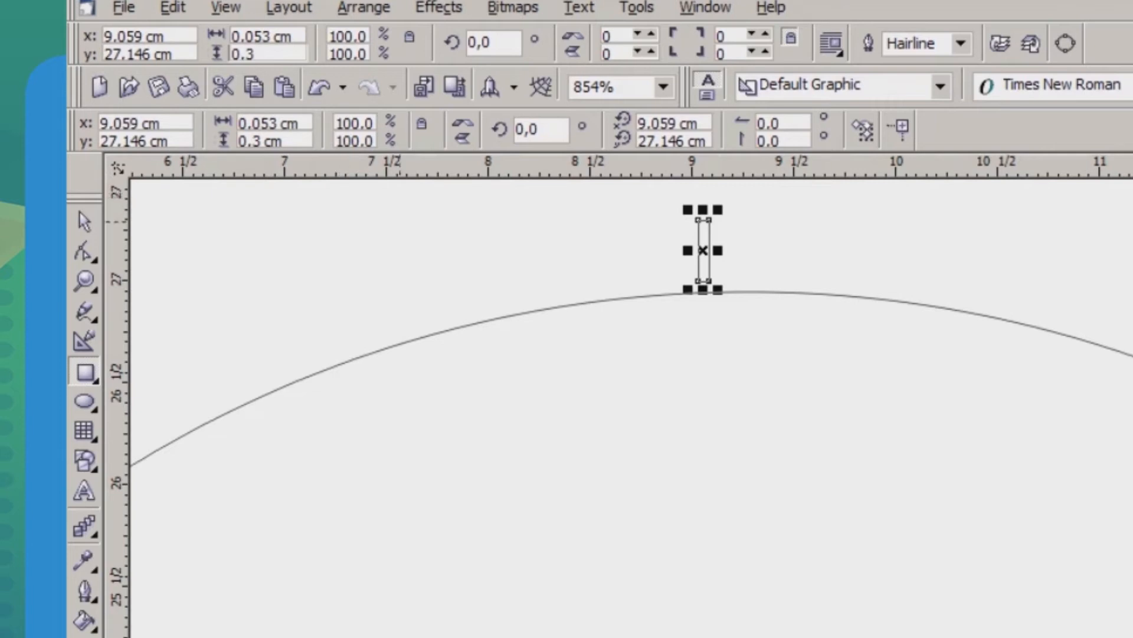
click(84, 222)
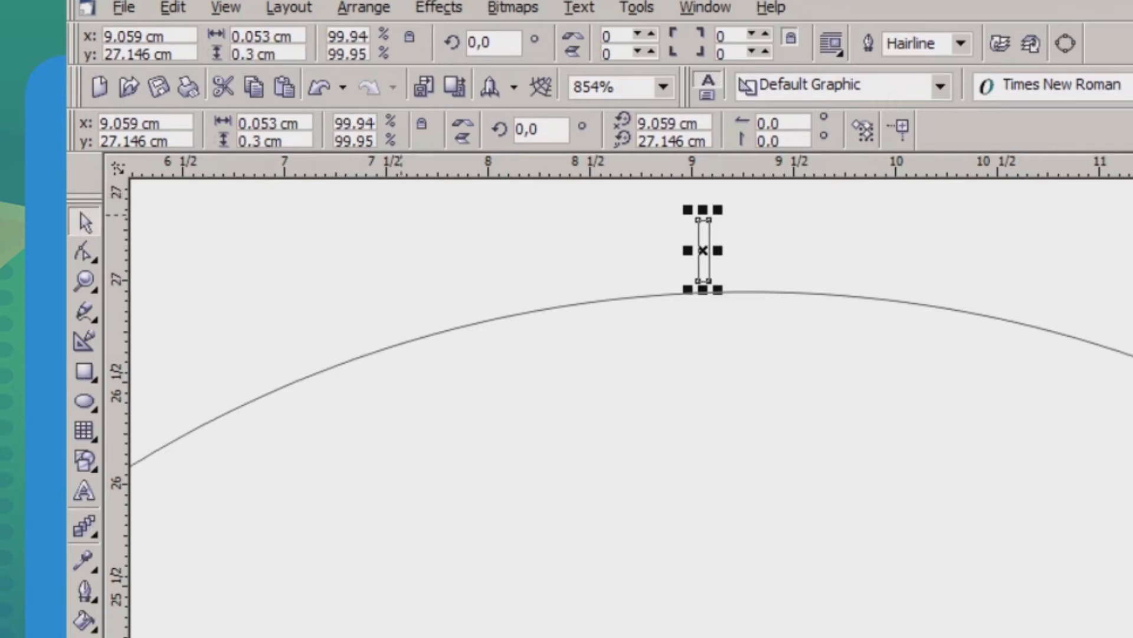
key(Escape)
Lower the small rectangle until its base touches the top of the large circle and centre it on the circle's vertical axis.
scroll(689, 245, up, 6)
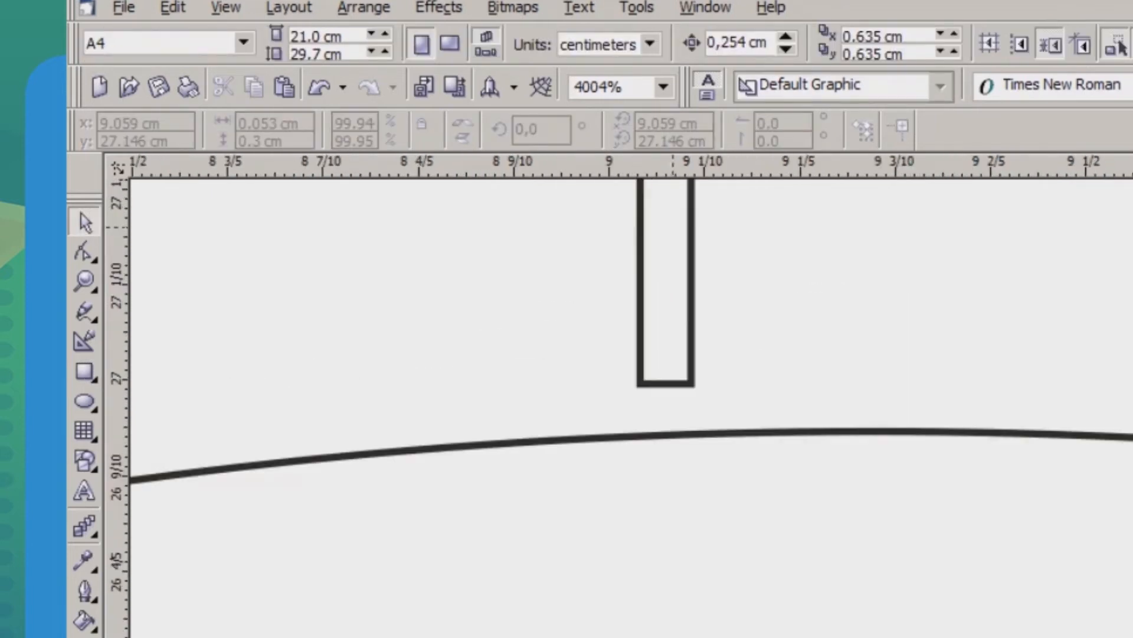
click(671, 226)
drag(672, 226, 670, 271)
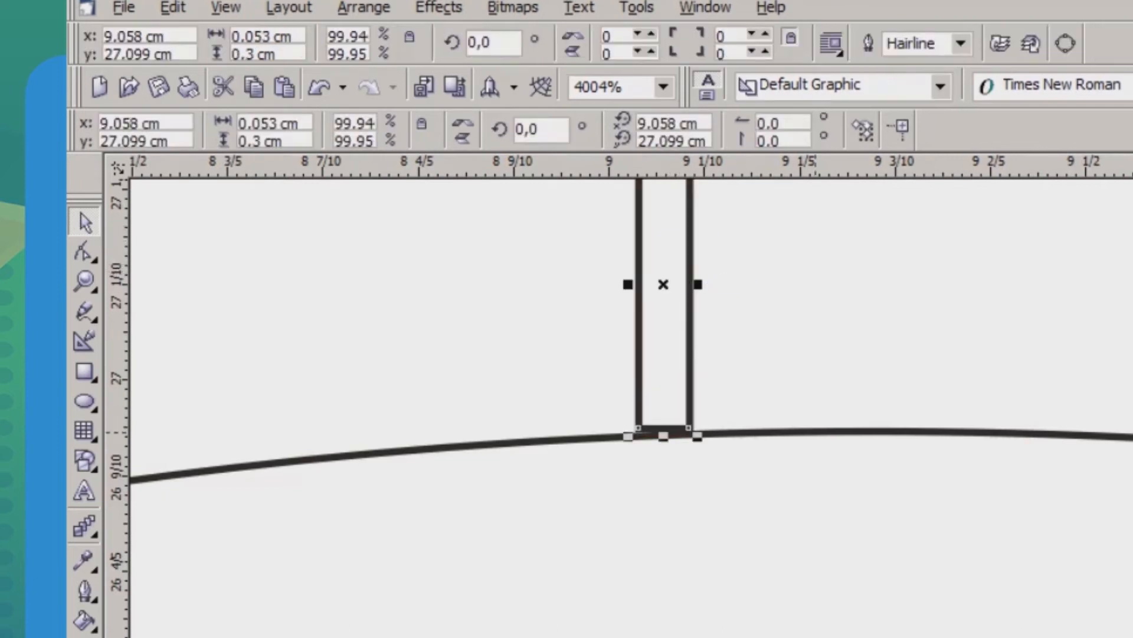
shift+click(820, 430)
key(c)
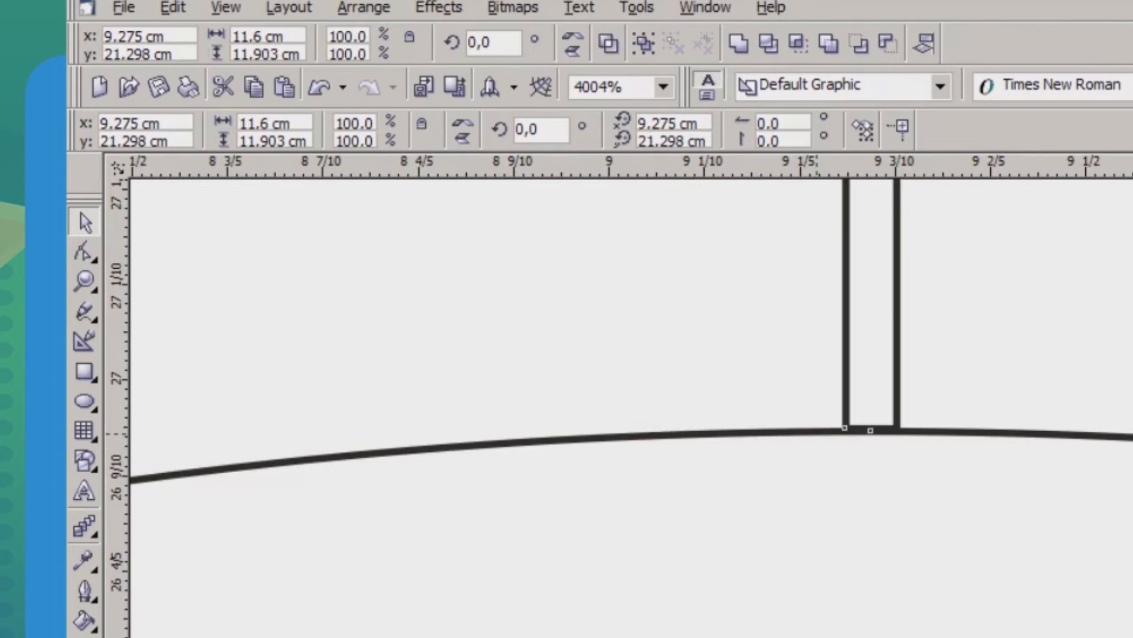
key(Escape)
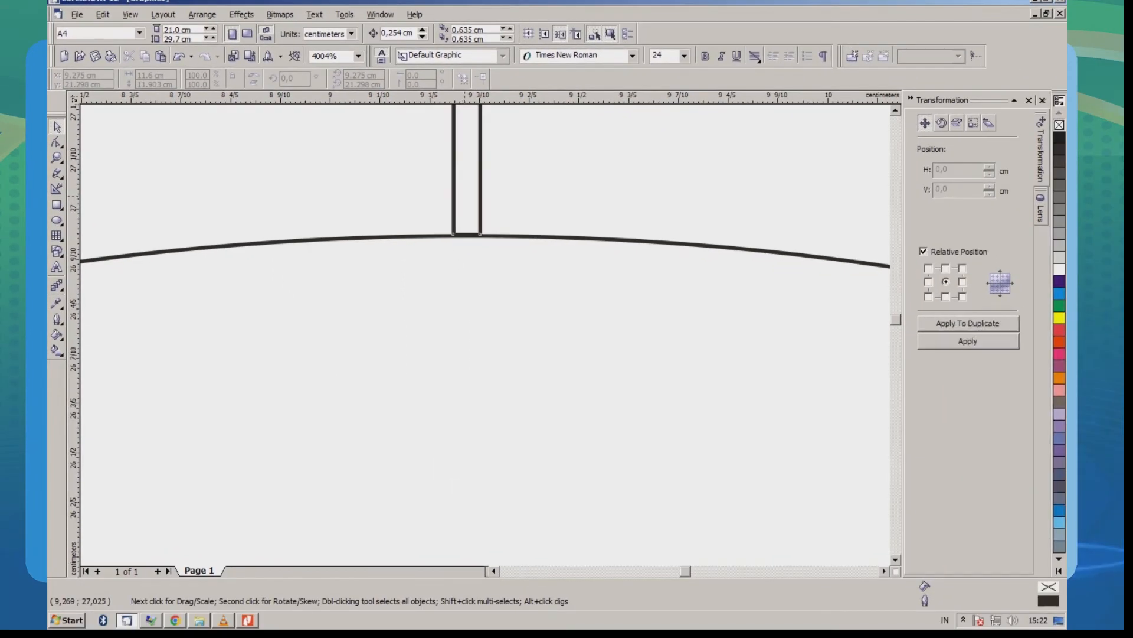
Set the outline colour of the small rectangle above the disc to White.
click(465, 196)
scroll(346, 195, down, 4)
scroll(372, 211, down, 3)
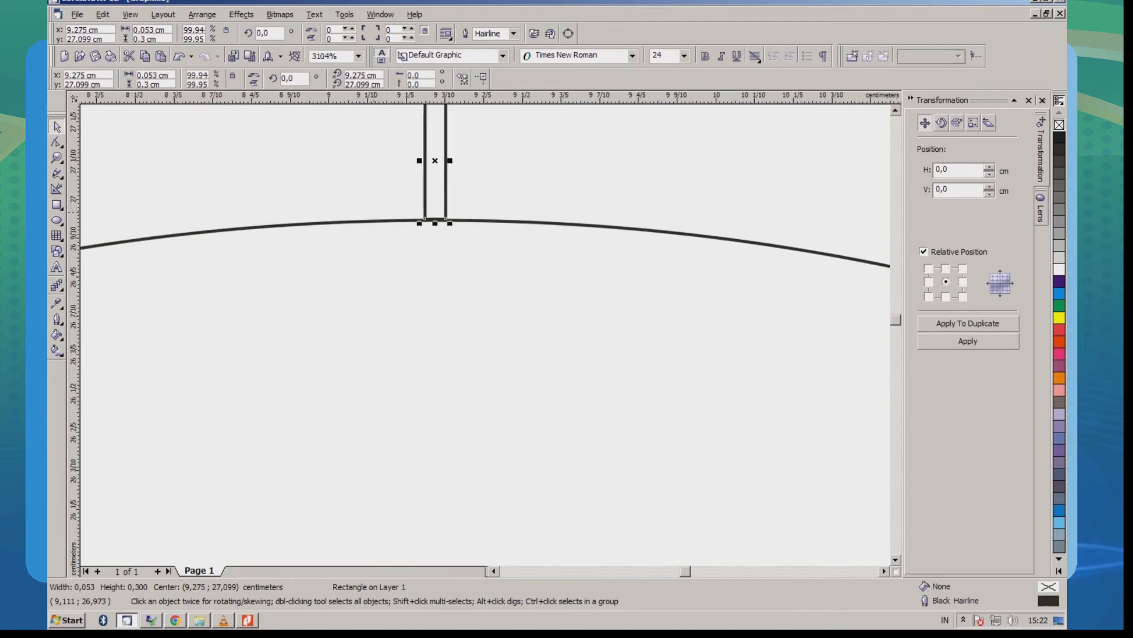
key(F4)
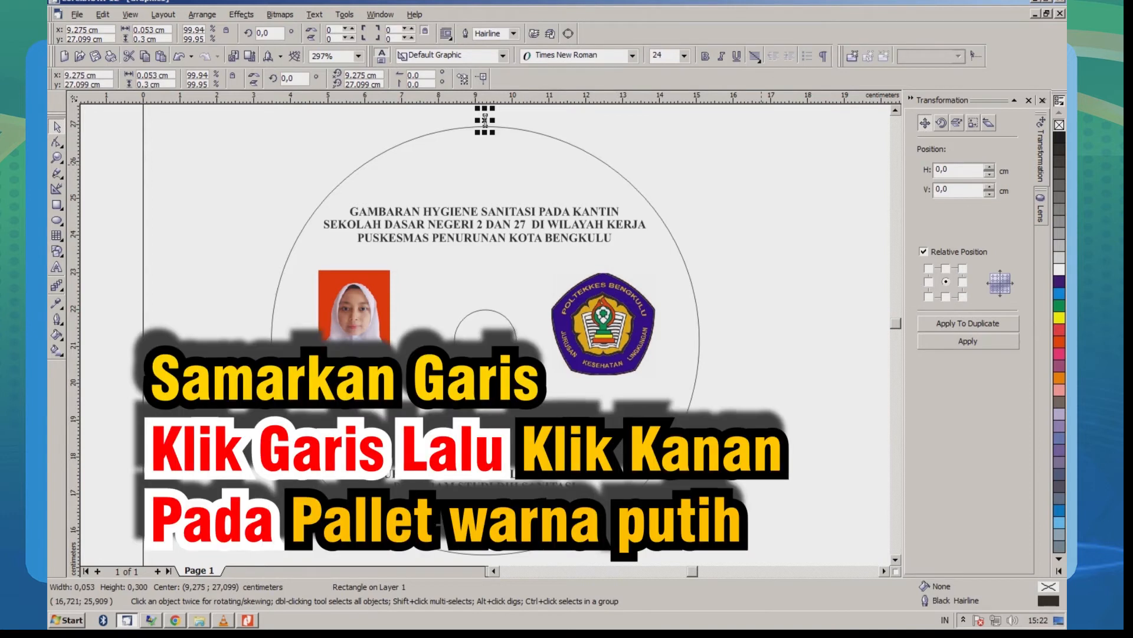
key(Escape)
scroll(486, 118, up, 3)
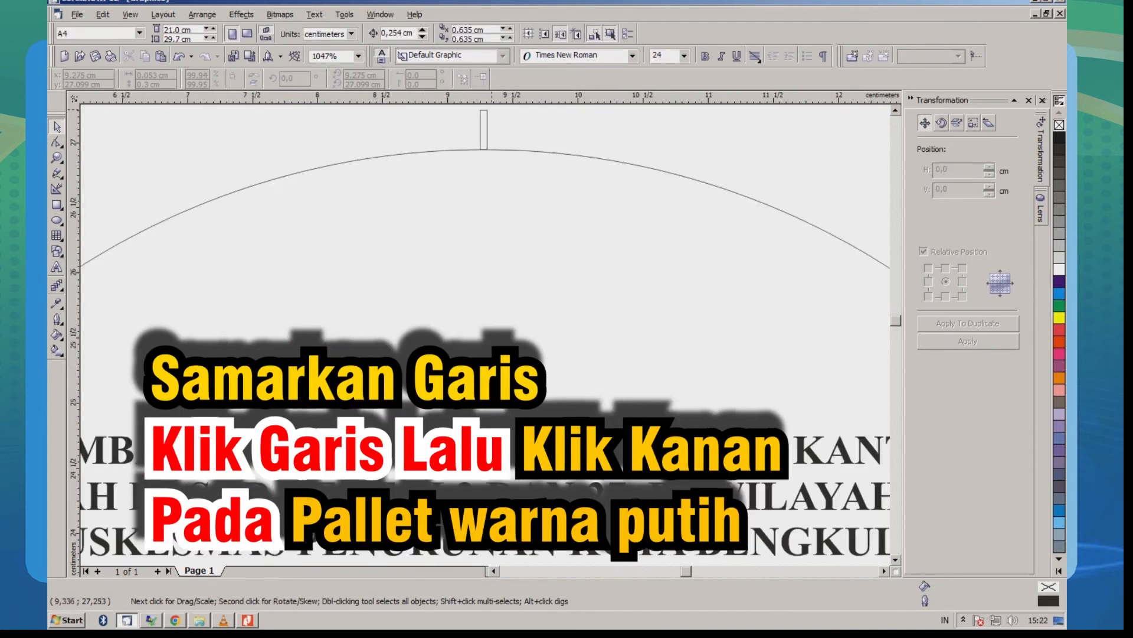
click(487, 121)
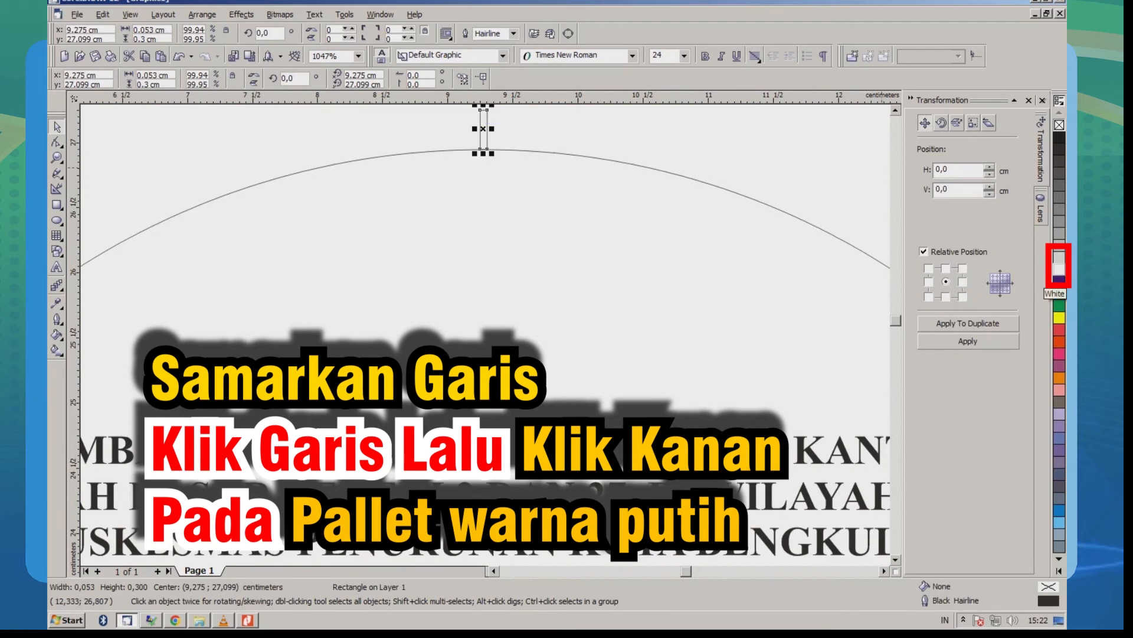
right_click(1059, 269)
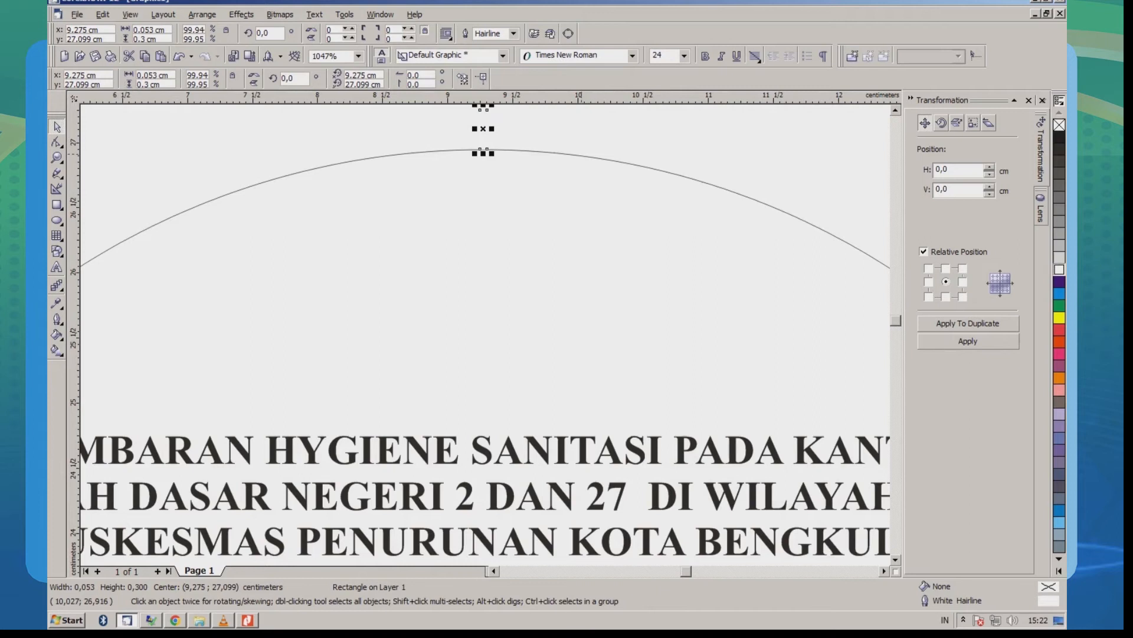
Set the outlines of the large disc circle and the centre hole circle to White.
click(587, 153)
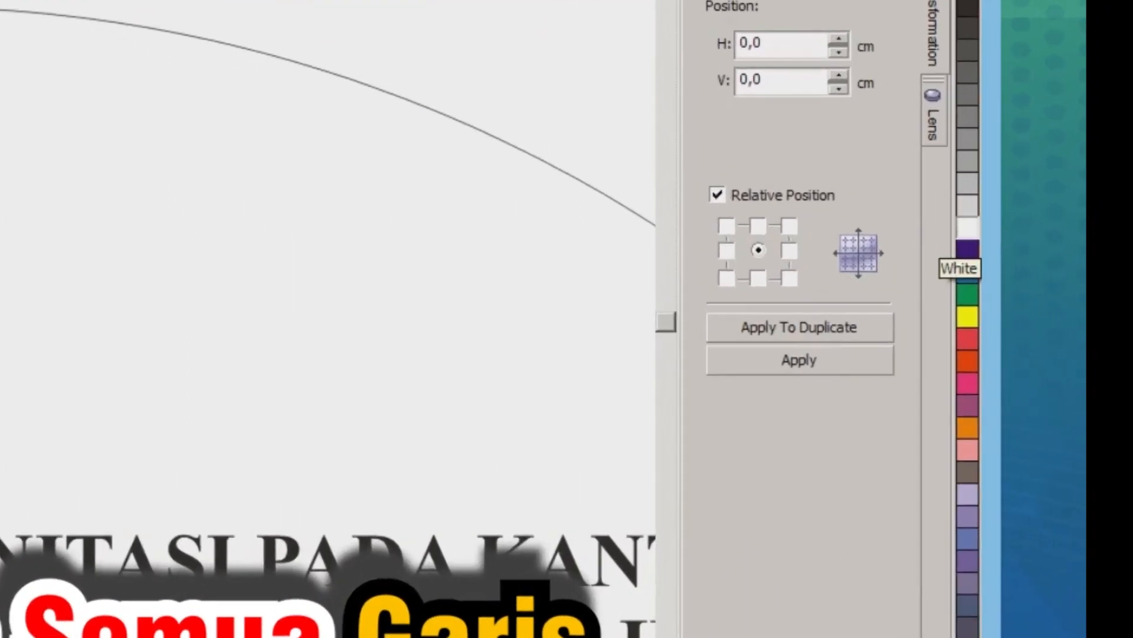
right_click(968, 228)
scroll(328, 319, down, 3)
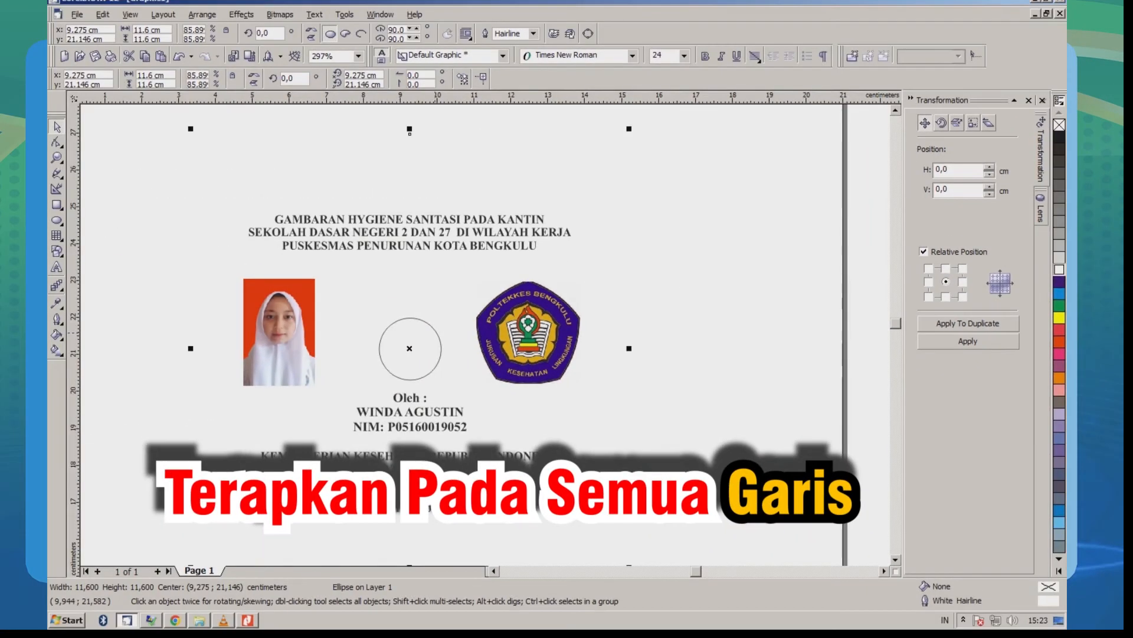
click(440, 348)
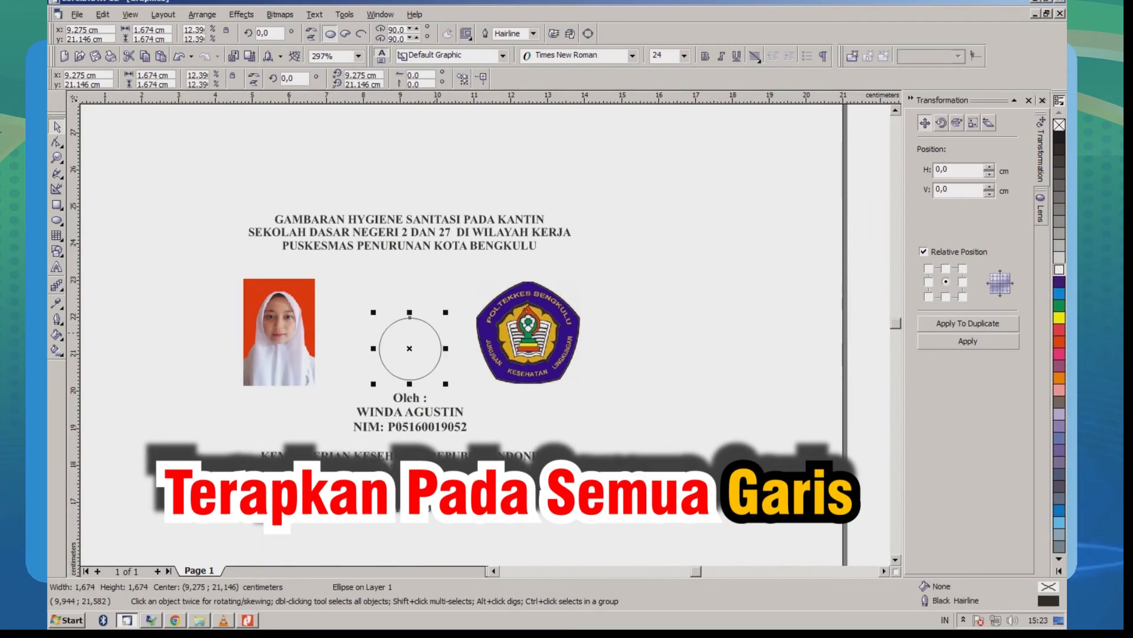
scroll(440, 372, up, 3)
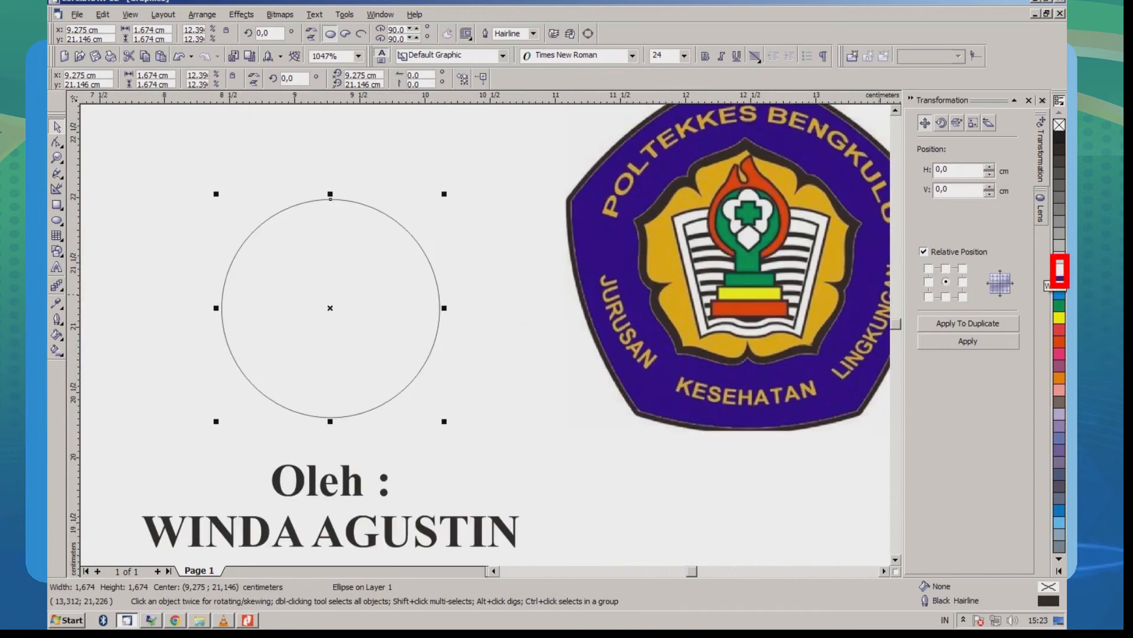
right_click(1060, 268)
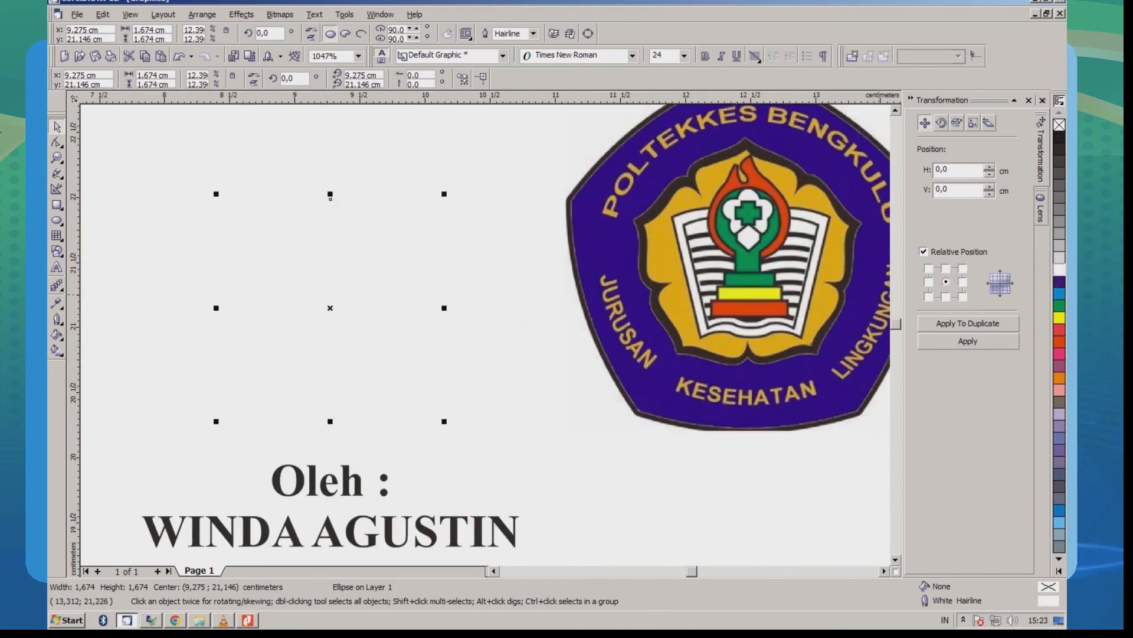
scroll(444, 271, down, 1)
scroll(349, 261, down, 3)
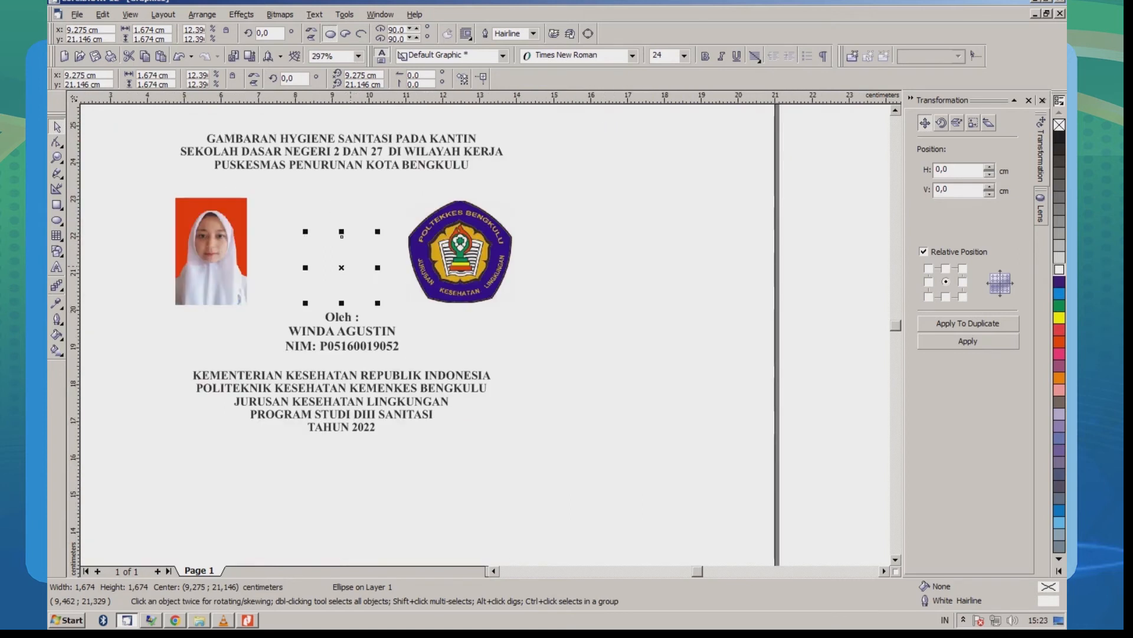
drag(349, 261, 491, 333)
click(835, 283)
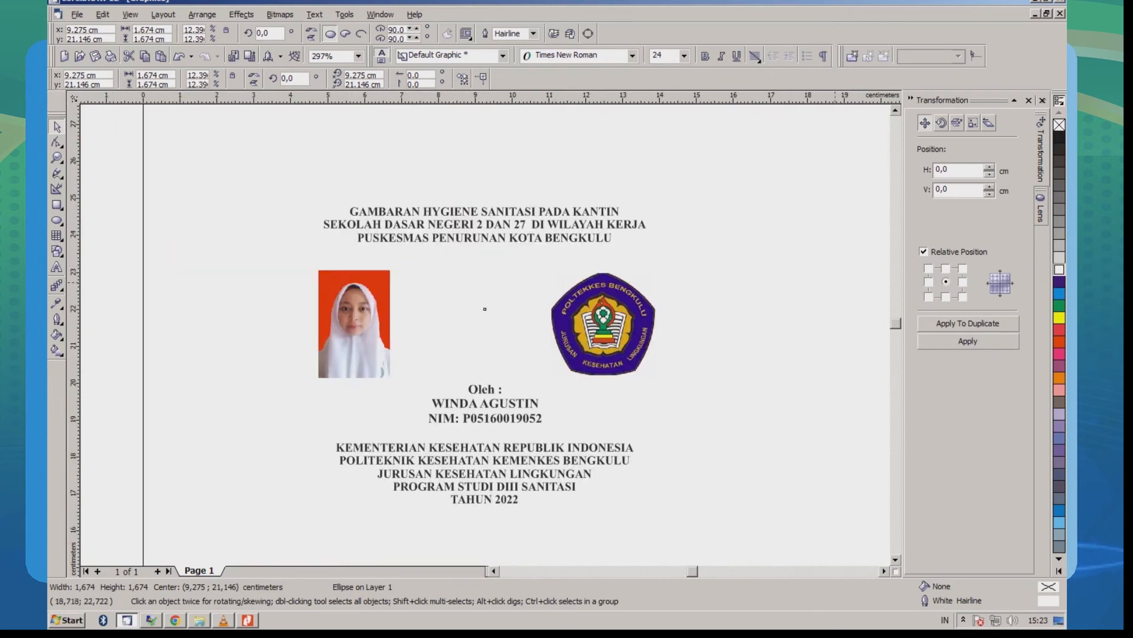
scroll(835, 282, down, 1)
scroll(835, 282, up, 1)
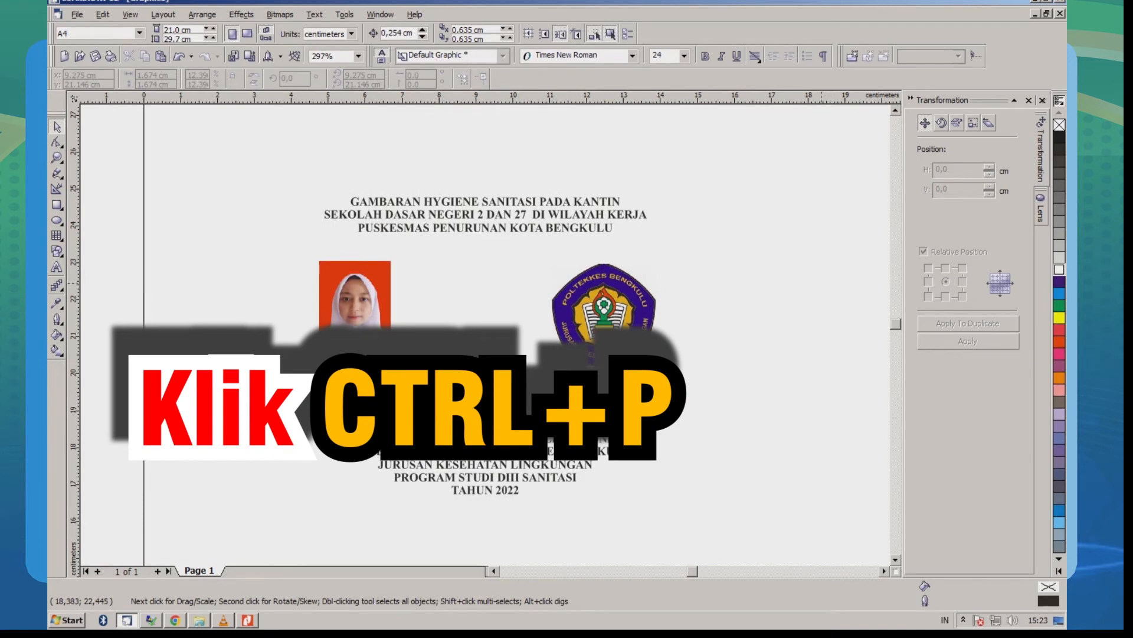
Preview the print, place the sticker at Top center of the page and start printing it.
key(ctrl+p)
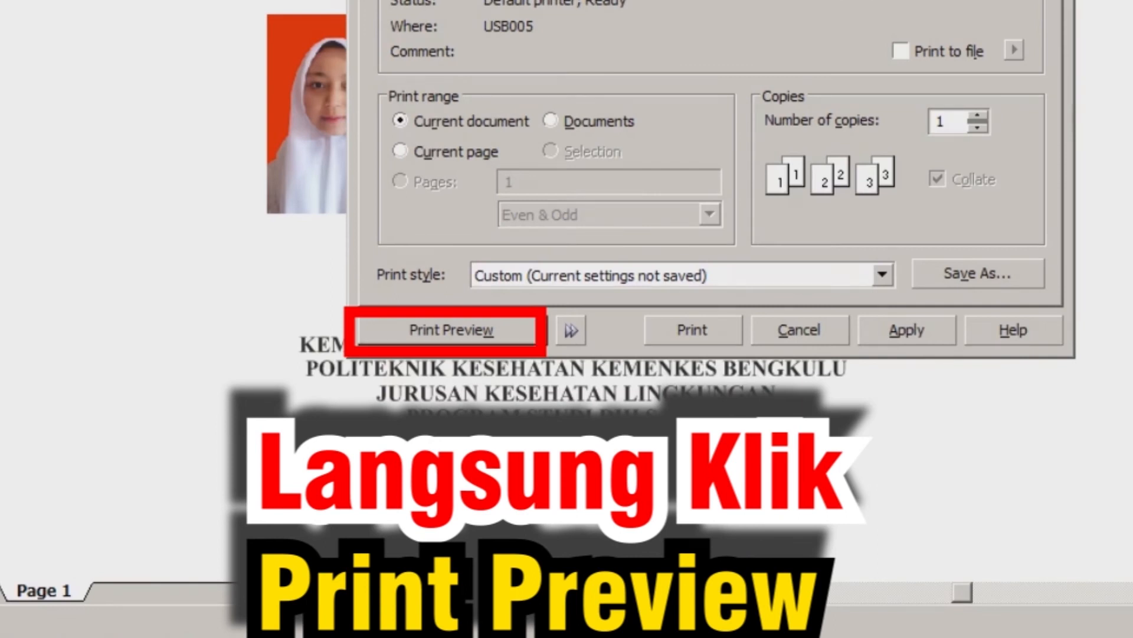
click(451, 330)
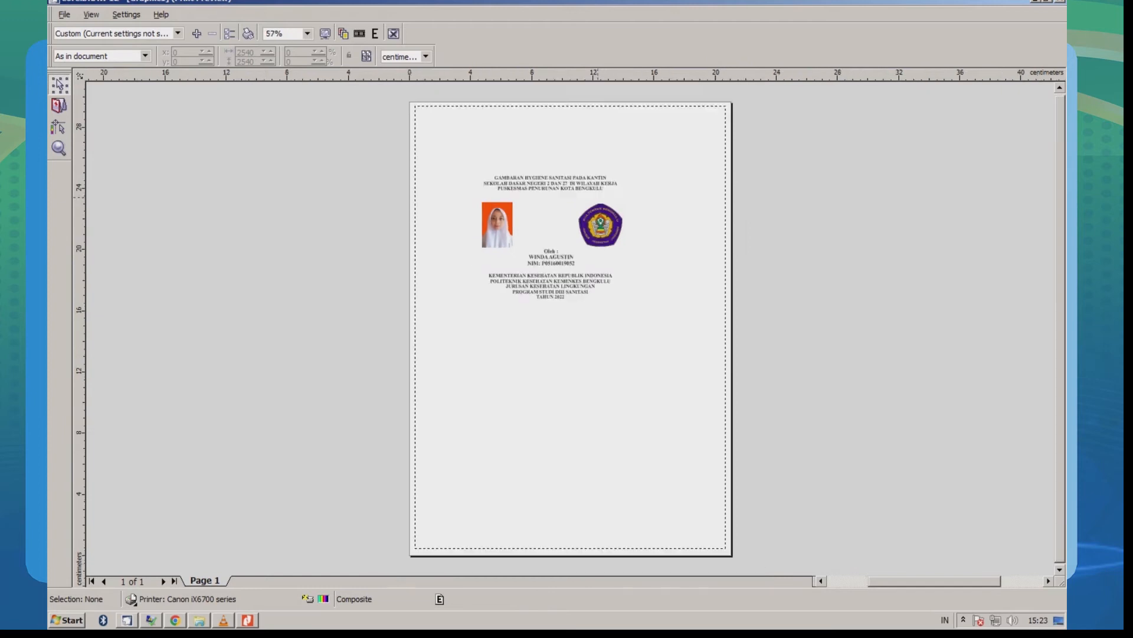
click(145, 55)
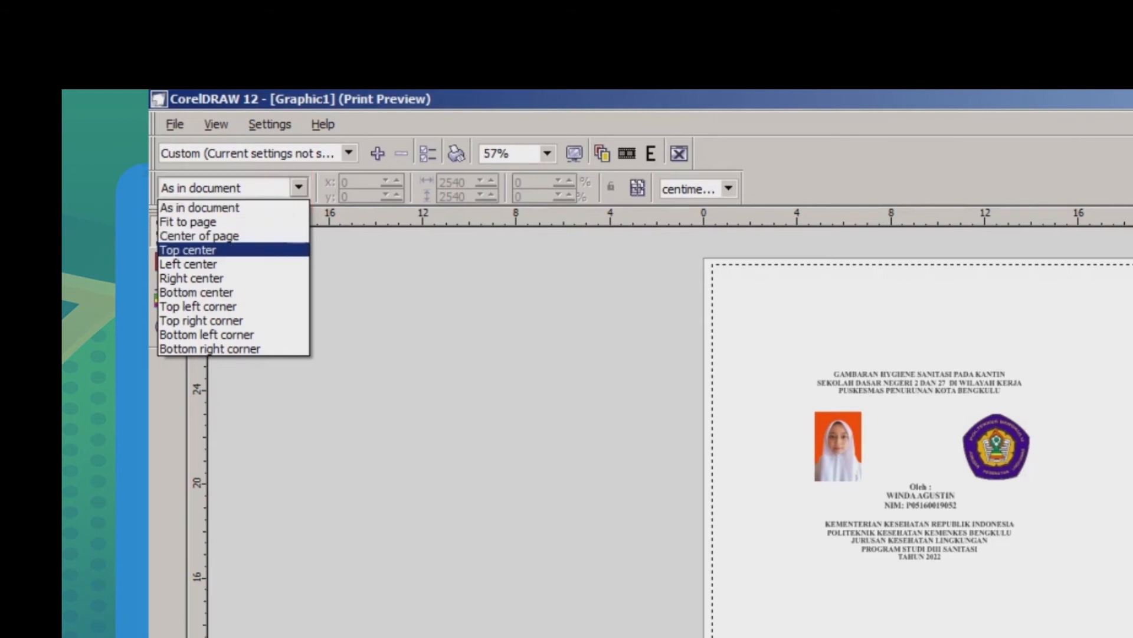
click(241, 249)
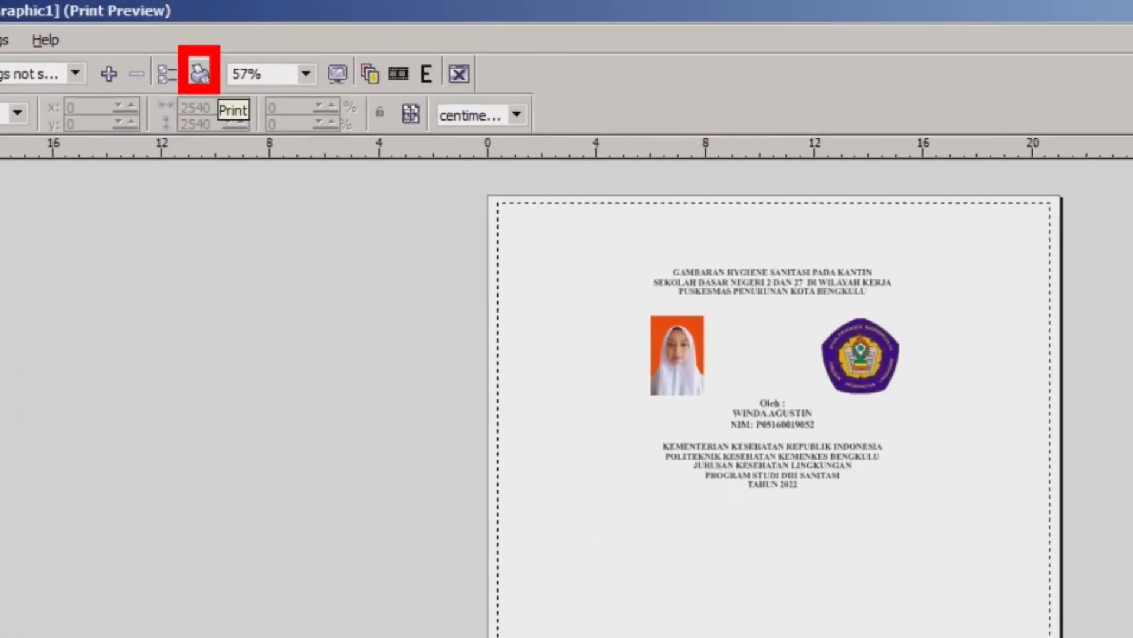
click(200, 74)
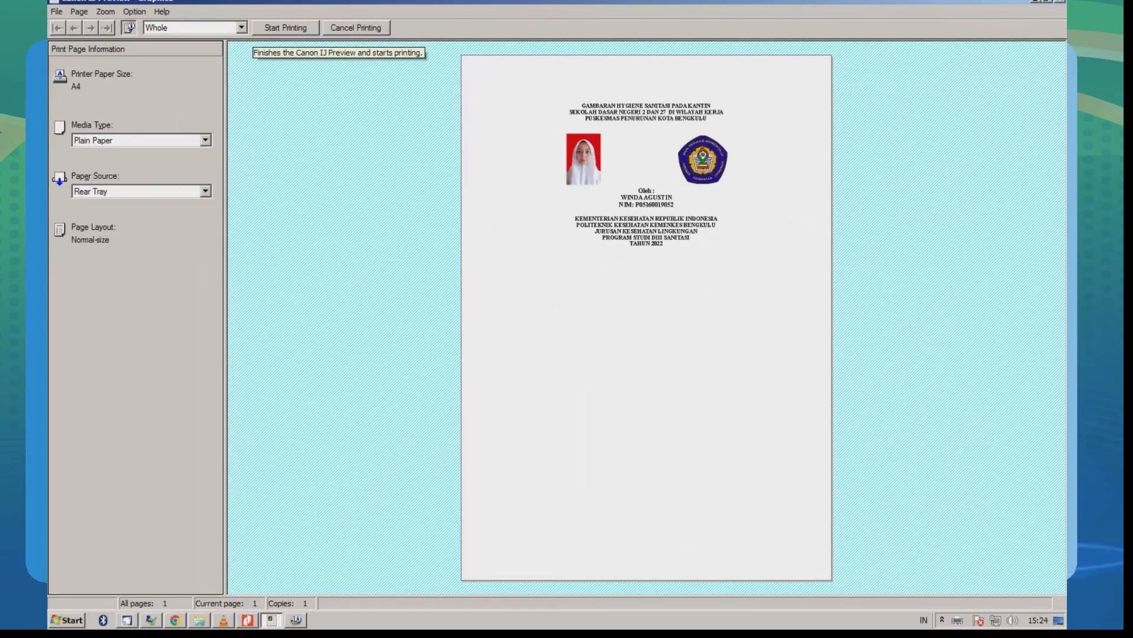
click(214, 65)
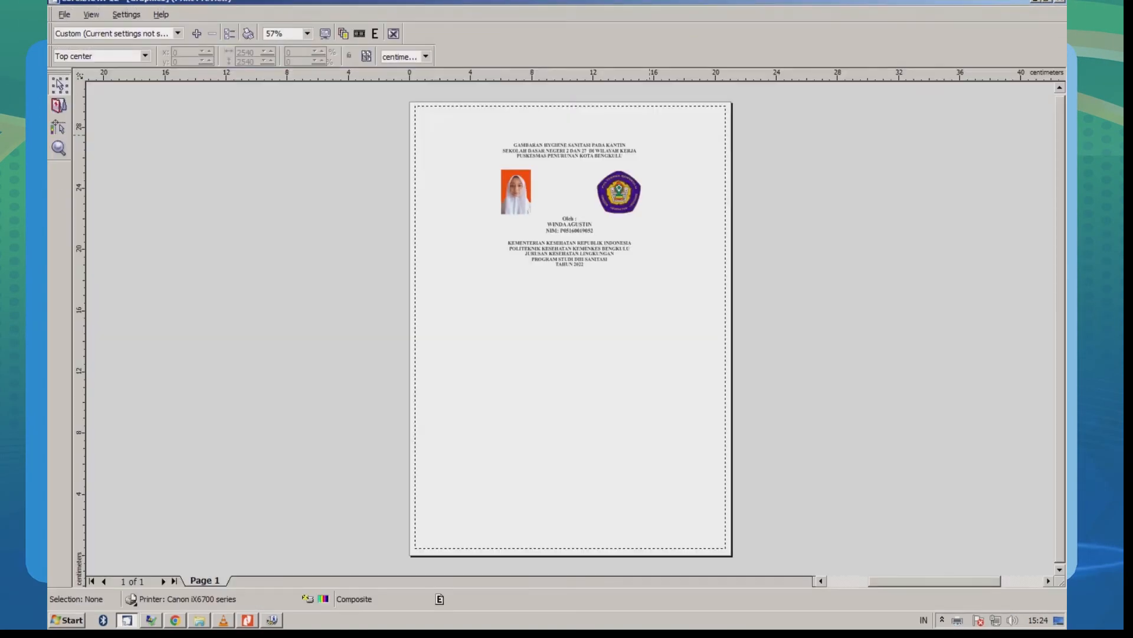
Duplicate the whole sticker design, outlines included, into the upper half of the page, centred at about X 9.873 cm, Y 23.263 cm.
key(F4)
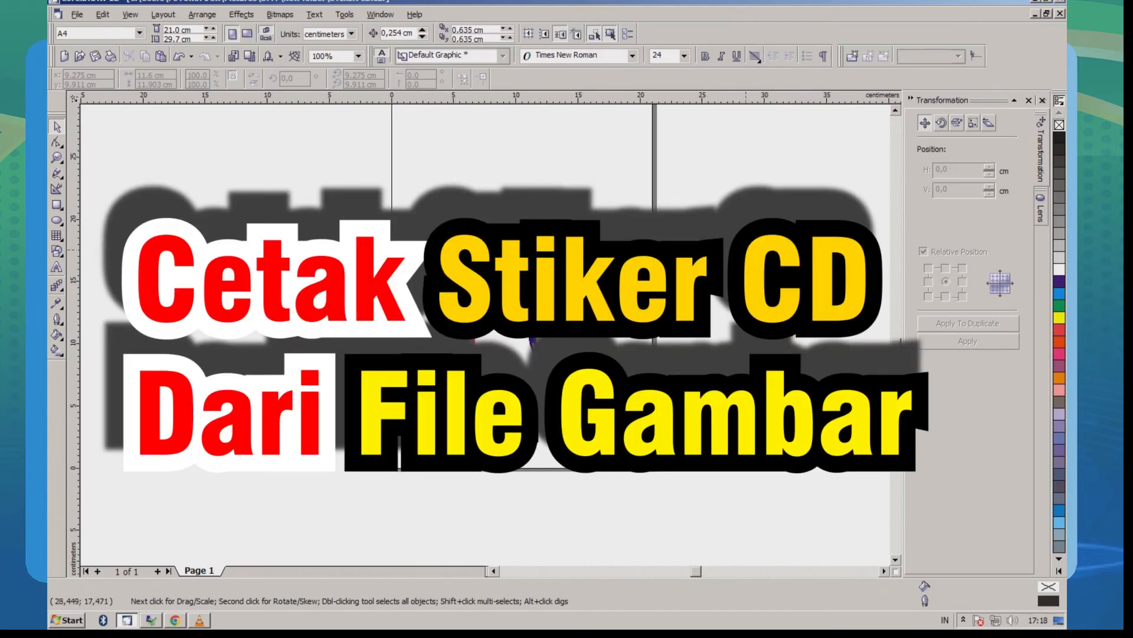
scroll(746, 250, down, 1)
key(F4)
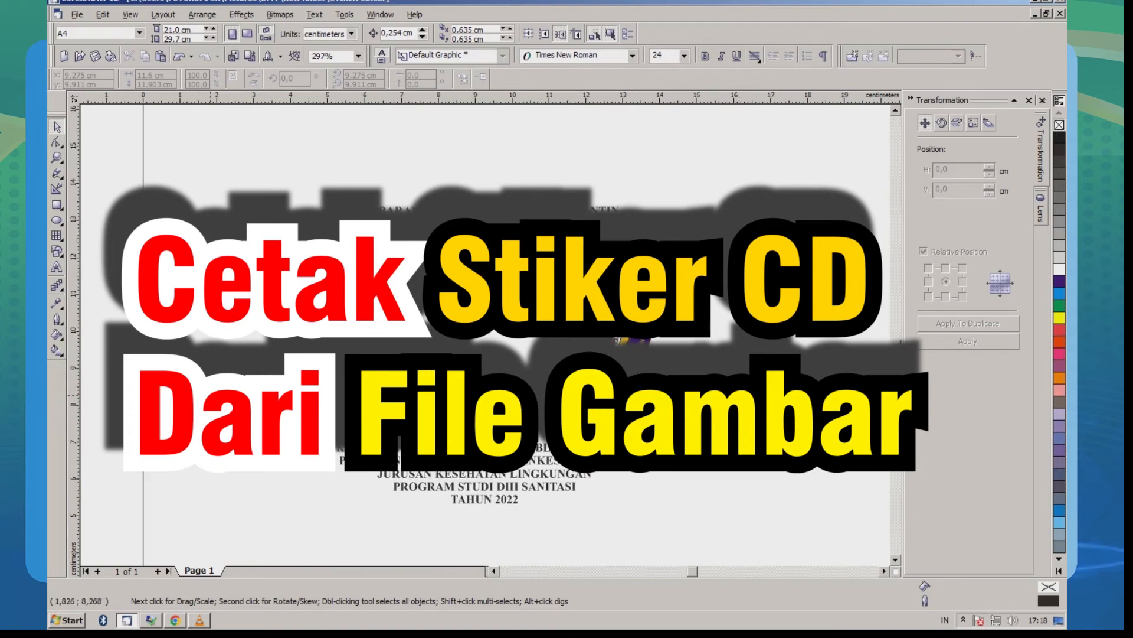
scroll(201, 396, down, 1)
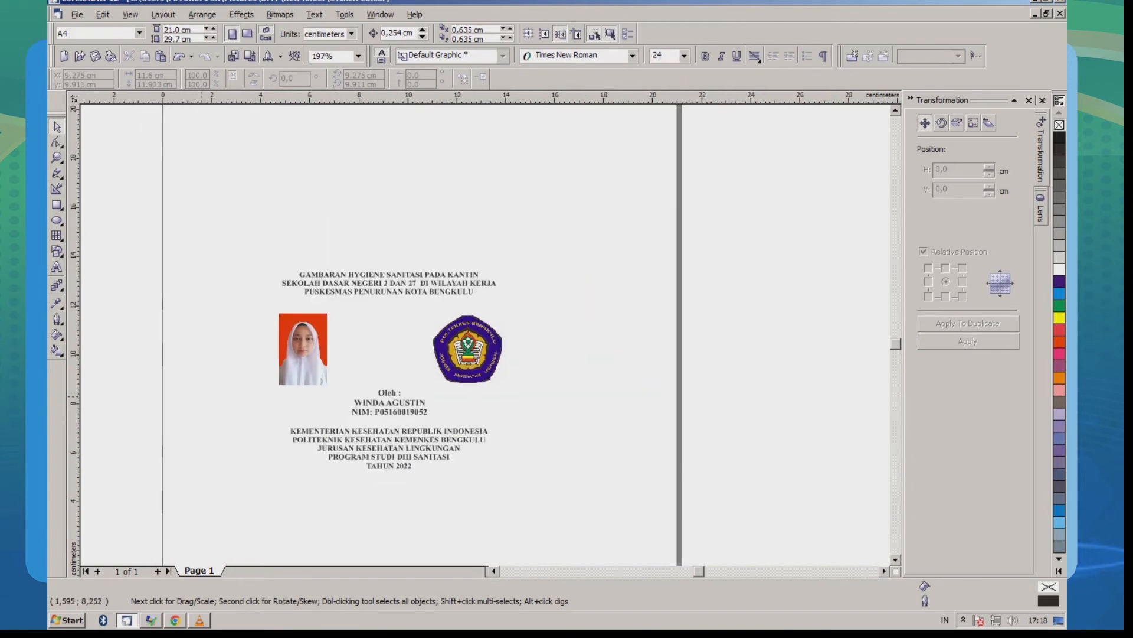
scroll(202, 396, down, 5)
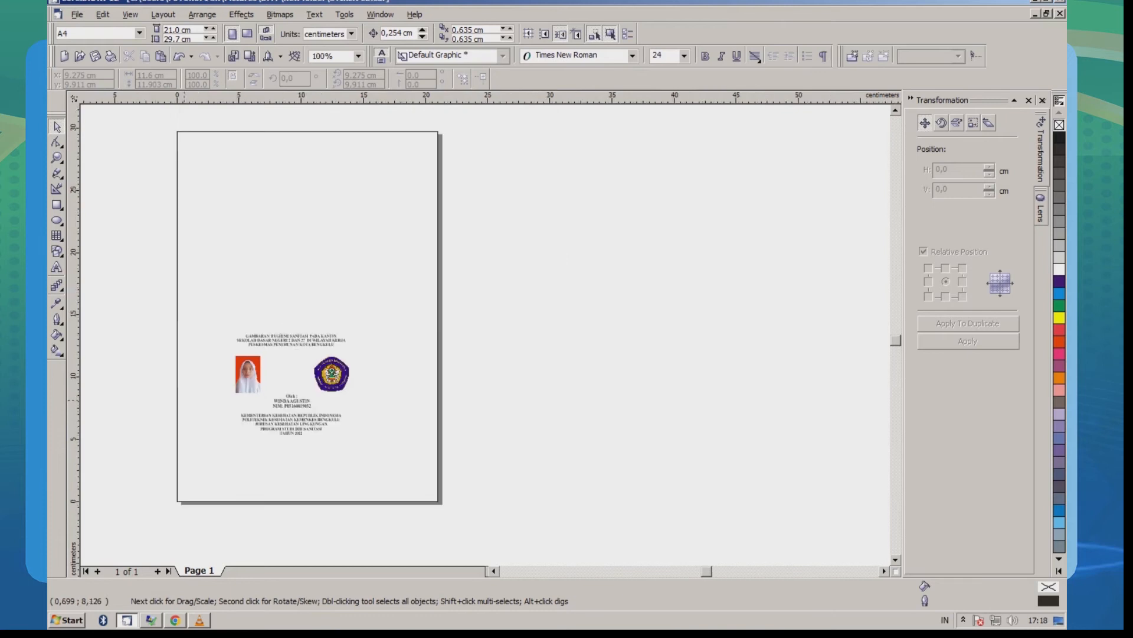
scroll(177, 300, up, 2)
scroll(176, 286, down, 2)
drag(159, 238, 439, 504)
drag(297, 374, 306, 207)
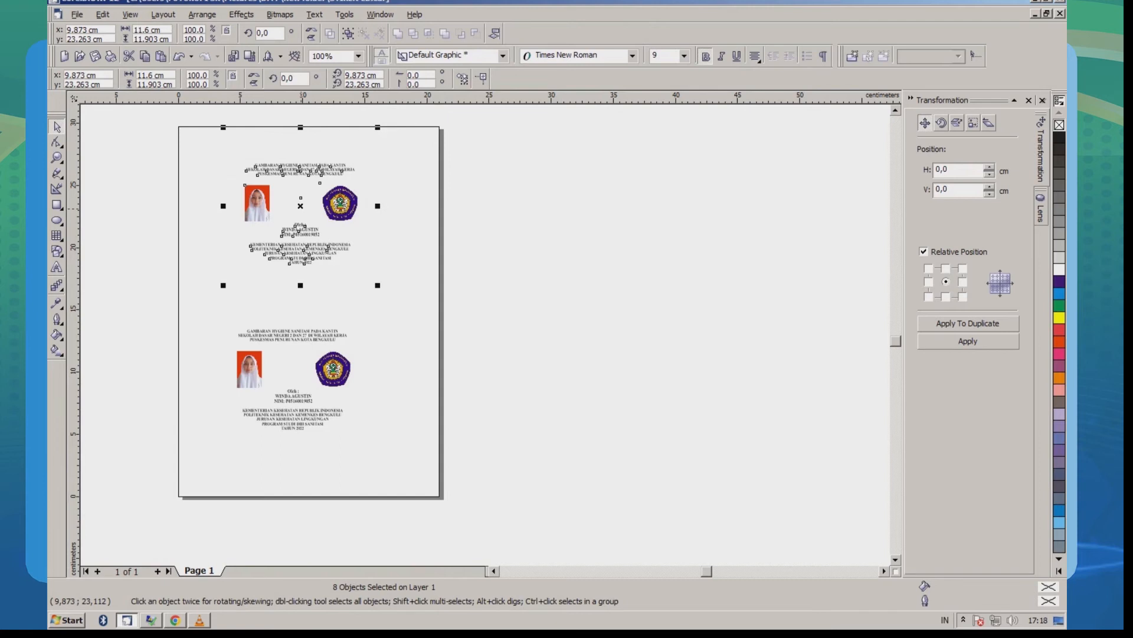
click(259, 137)
Delete the thesis title, photo, logo, author details and institution text from the upper sticker copy.
scroll(255, 137, up, 1)
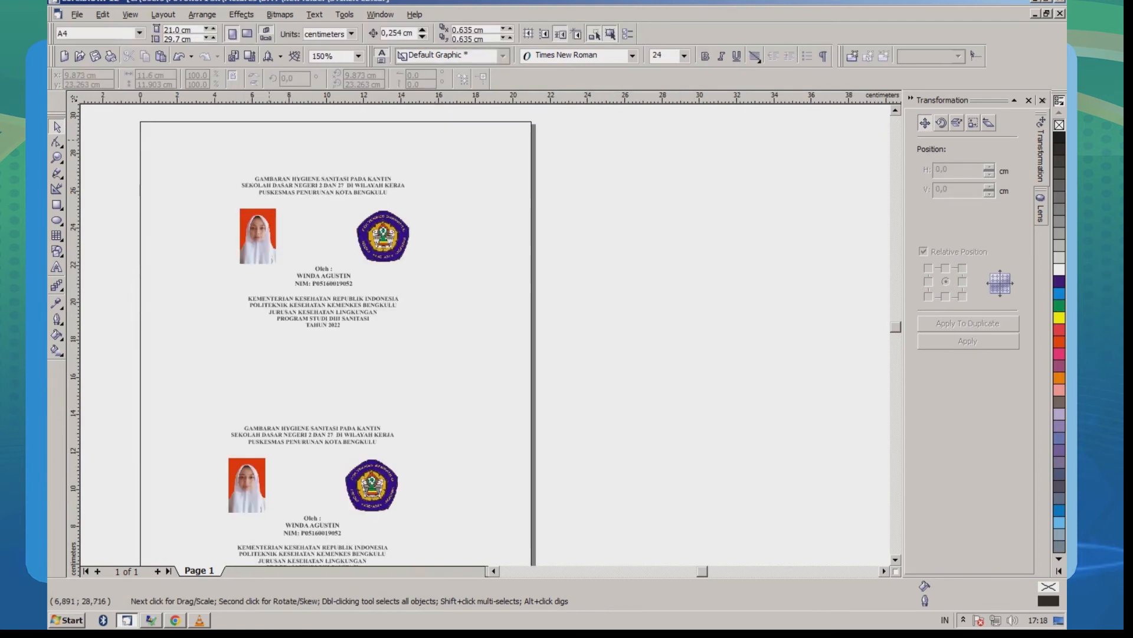
scroll(269, 138, up, 1)
click(359, 204)
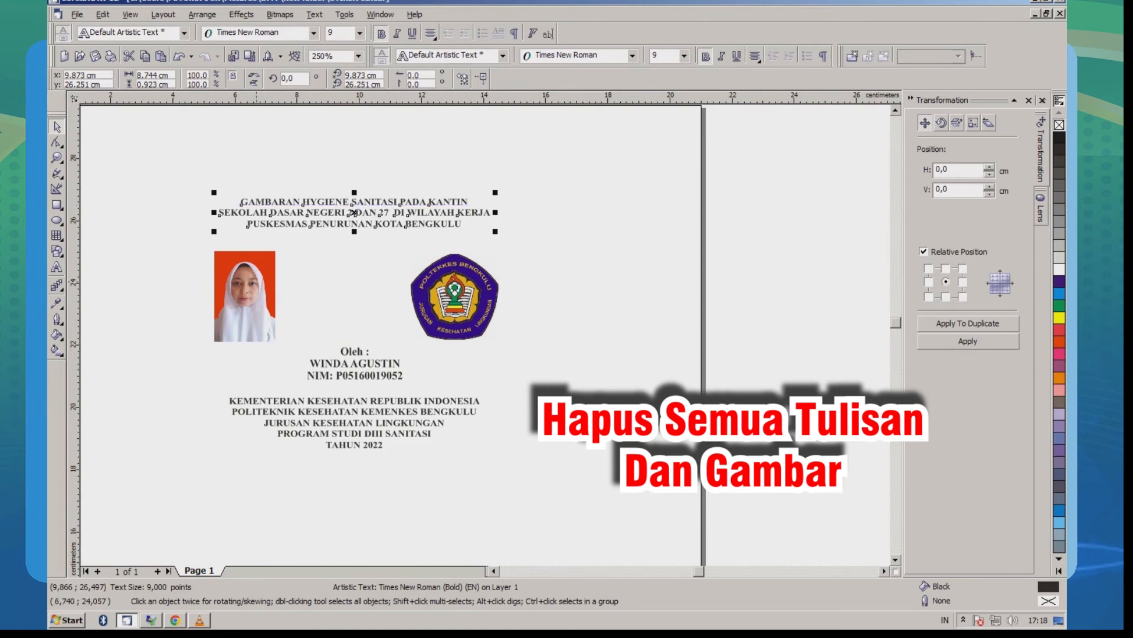
key(Delete)
click(244, 295)
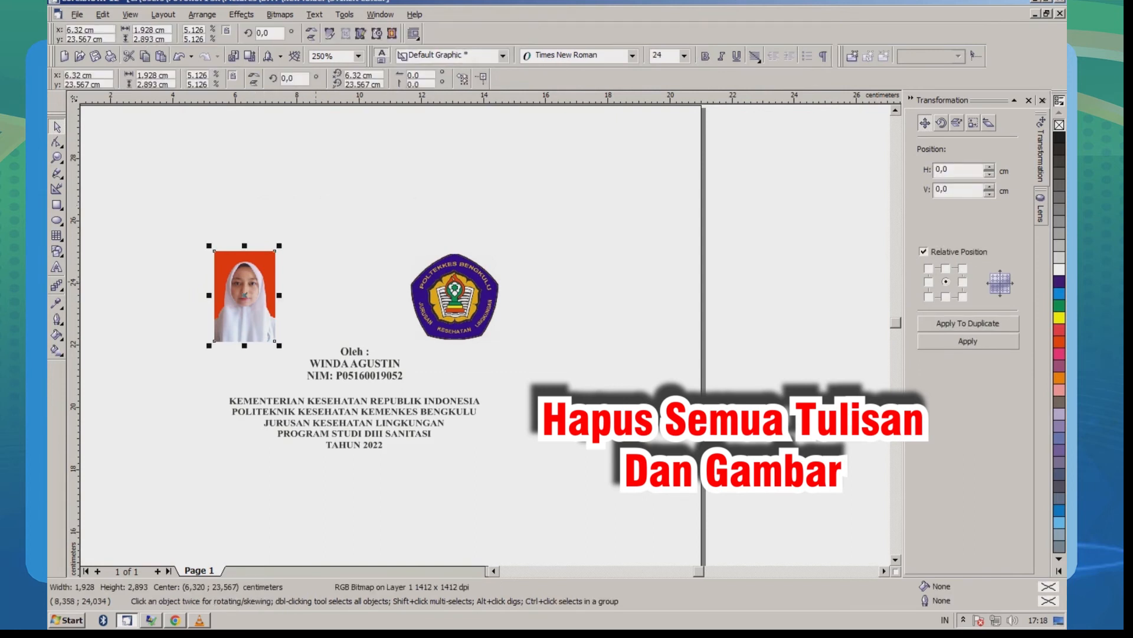
key(Delete)
click(440, 284)
key(Delete)
click(357, 363)
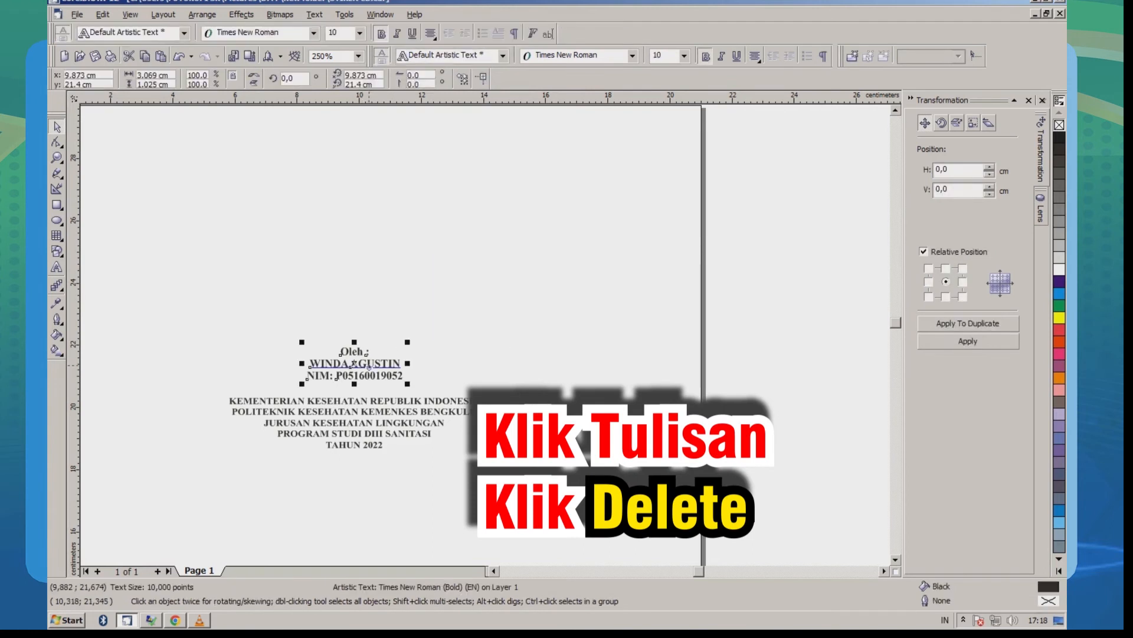
key(Delete)
click(372, 400)
key(Delete)
Set the outlines of the upper copy's large circle, centre hole and small rectangle to Black.
scroll(372, 373, down, 2)
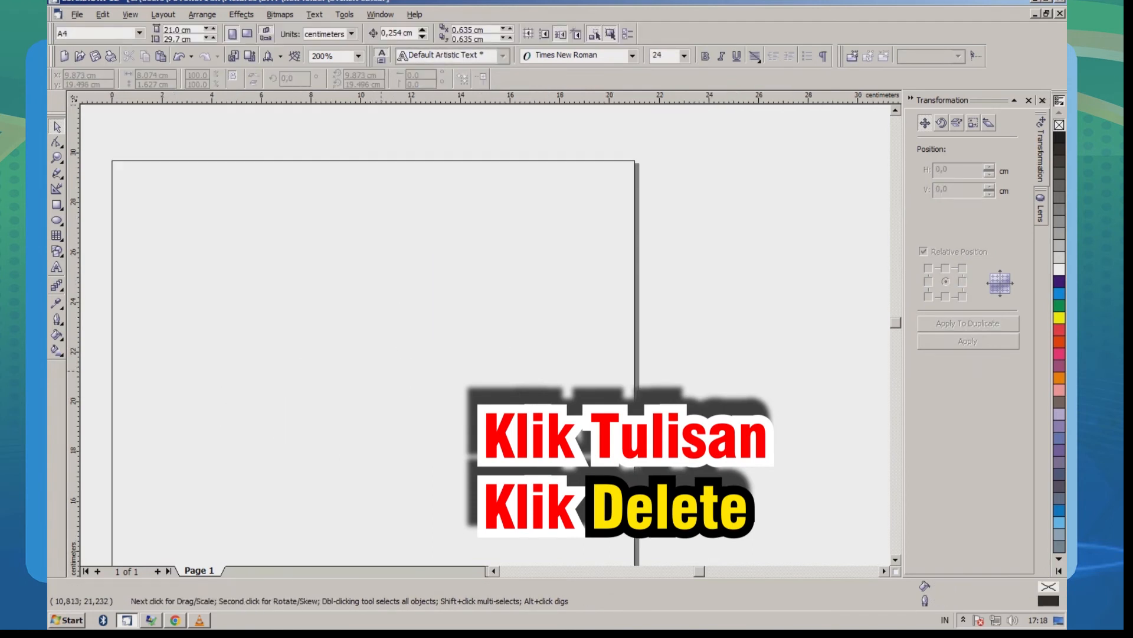
drag(189, 225, 533, 475)
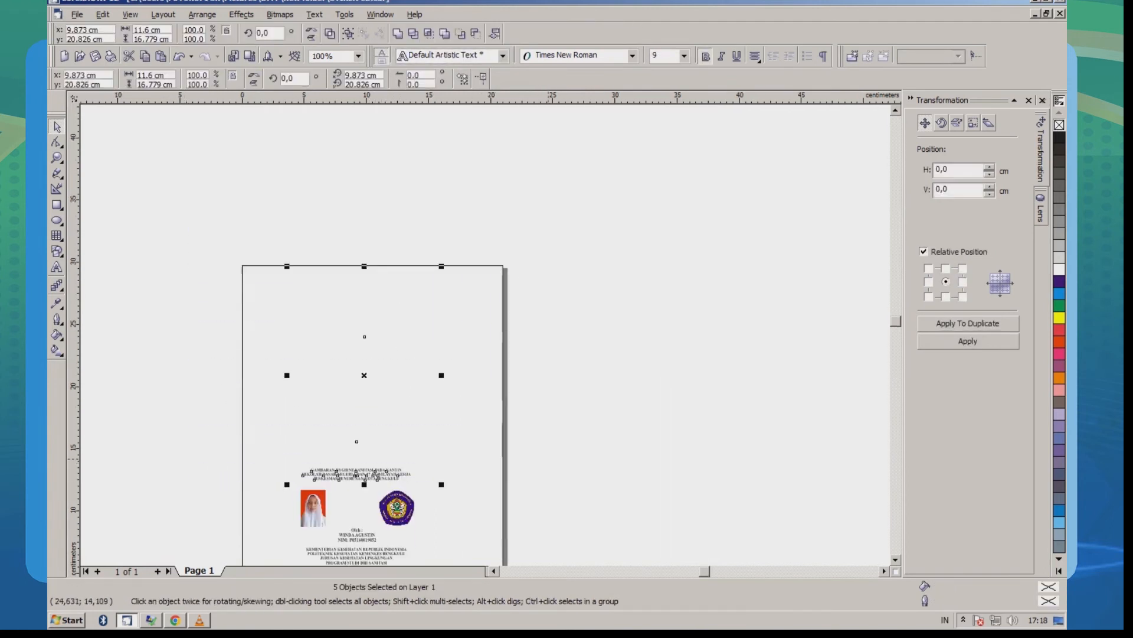
drag(190, 189, 525, 425)
right_click(1060, 137)
click(567, 266)
scroll(394, 360, up, 2)
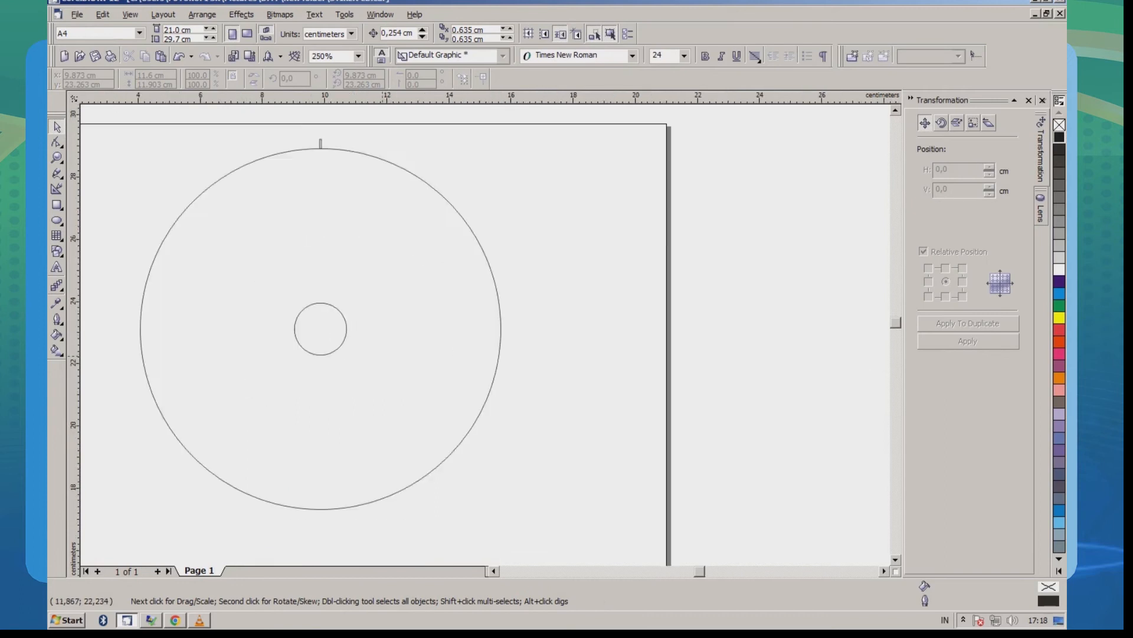
Import the image "cd stiker" and place it beside the upper disc at about 11.567 cm square.
scroll(247, 356, down, 1)
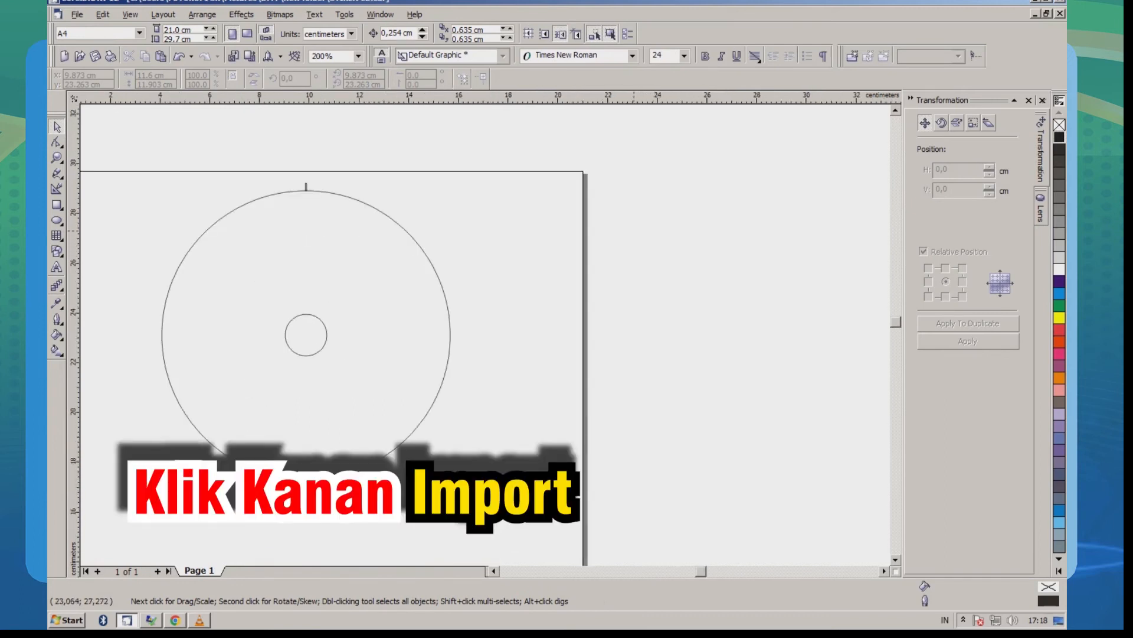
right_click(621, 224)
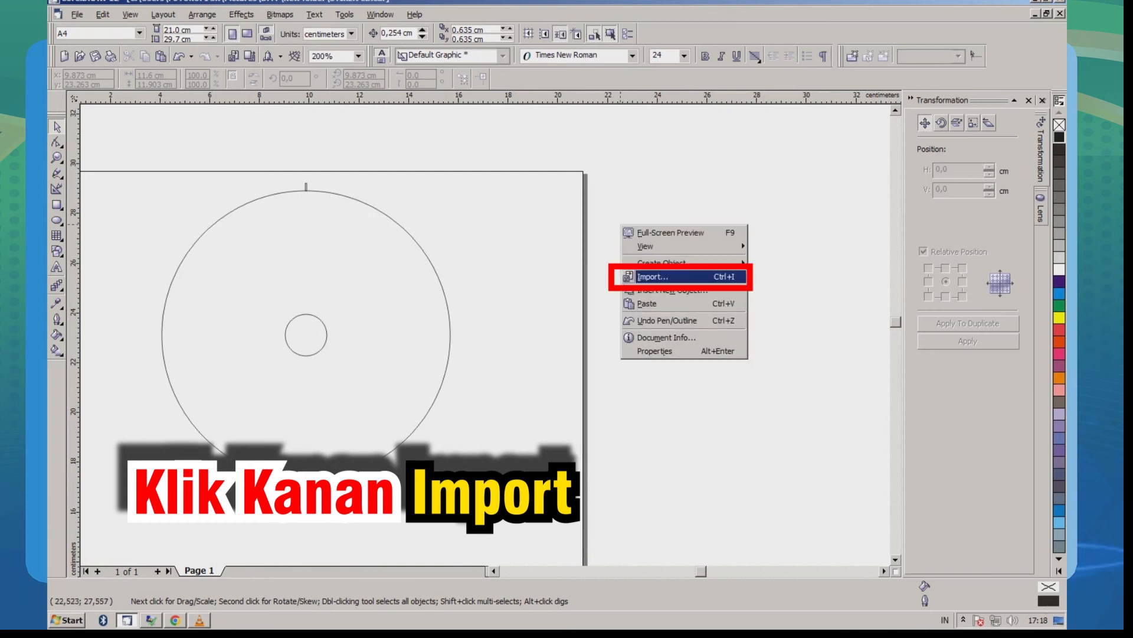
click(652, 276)
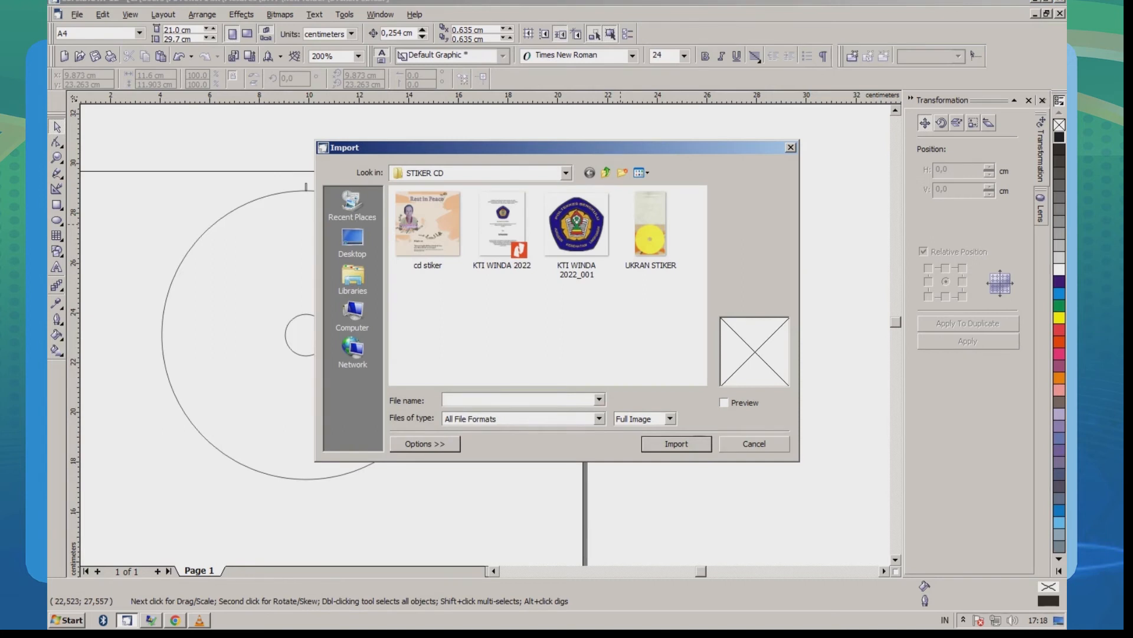
click(427, 223)
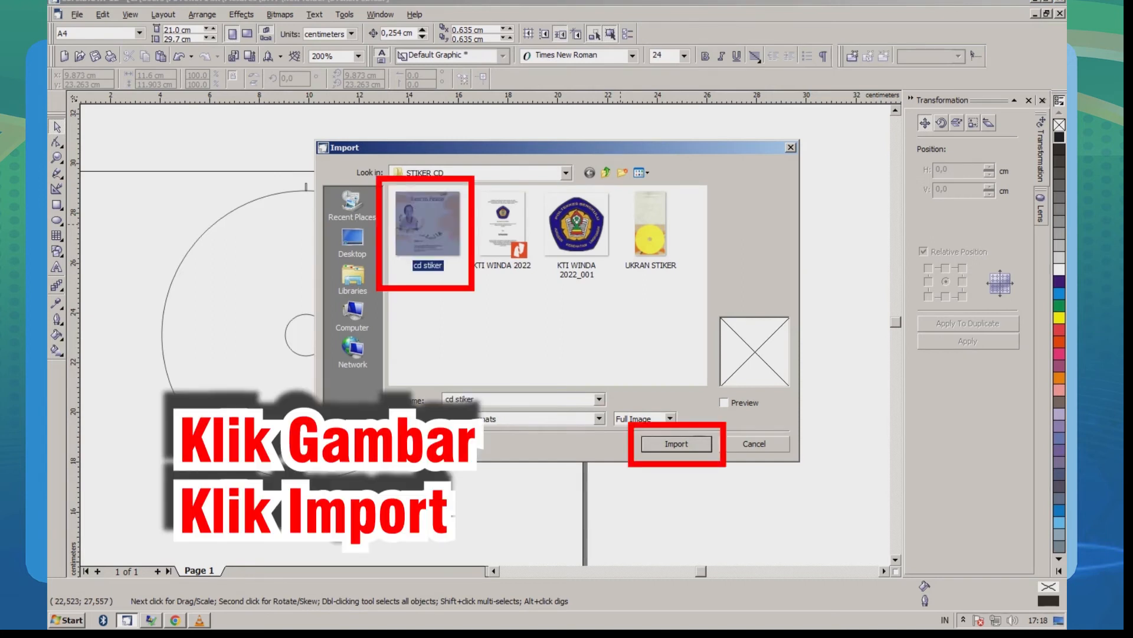
click(677, 444)
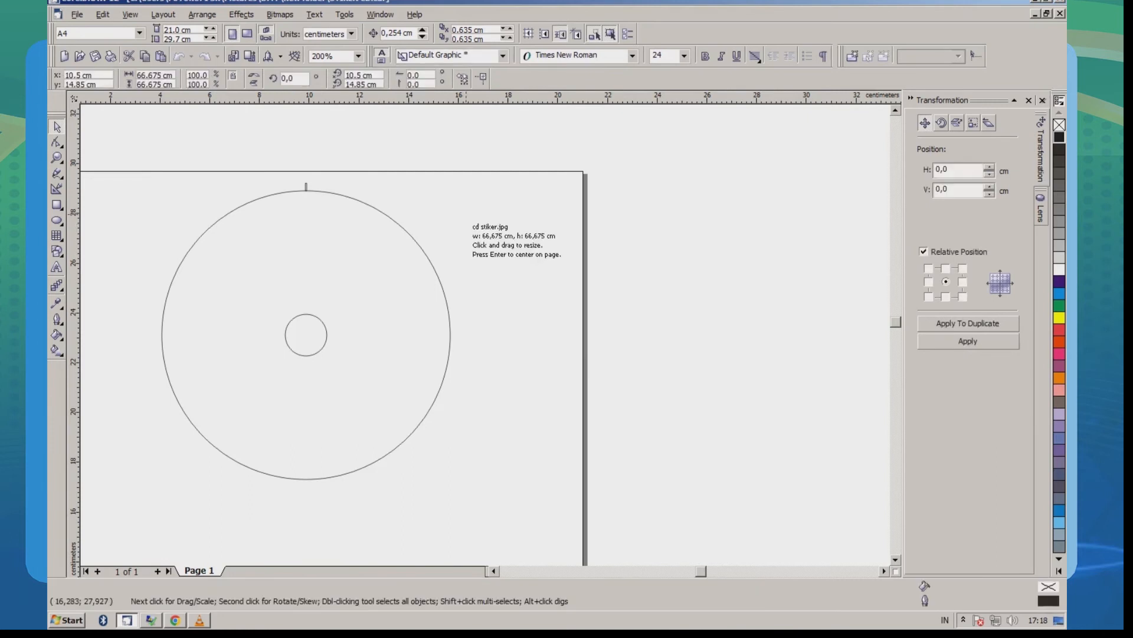
drag(486, 193, 773, 479)
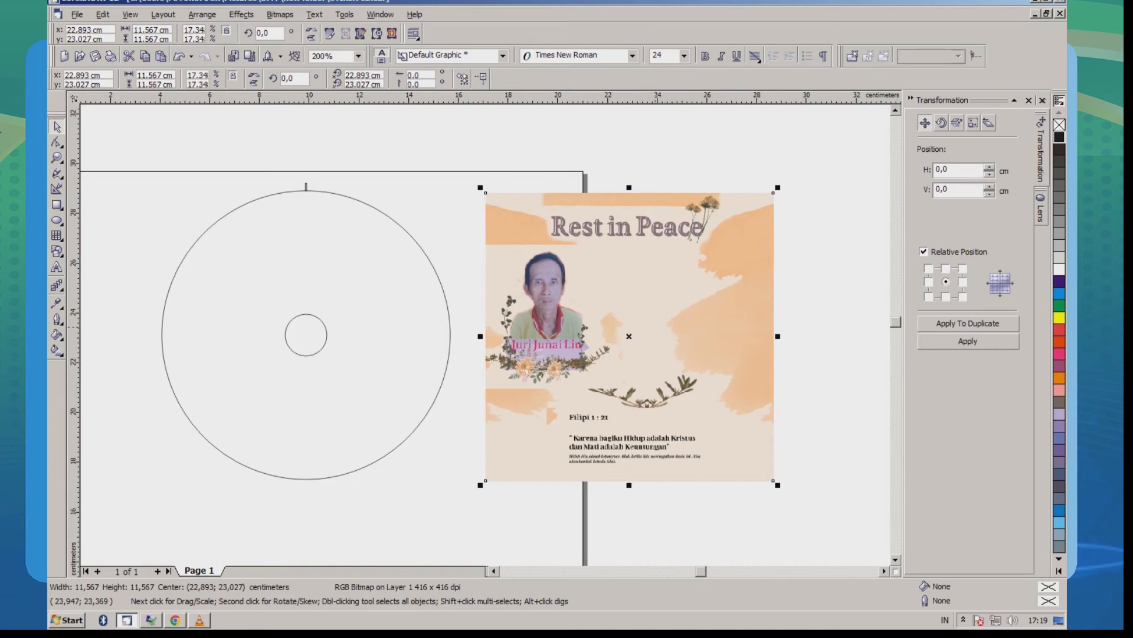
scroll(638, 286, down, 1)
scroll(454, 214, up, 1)
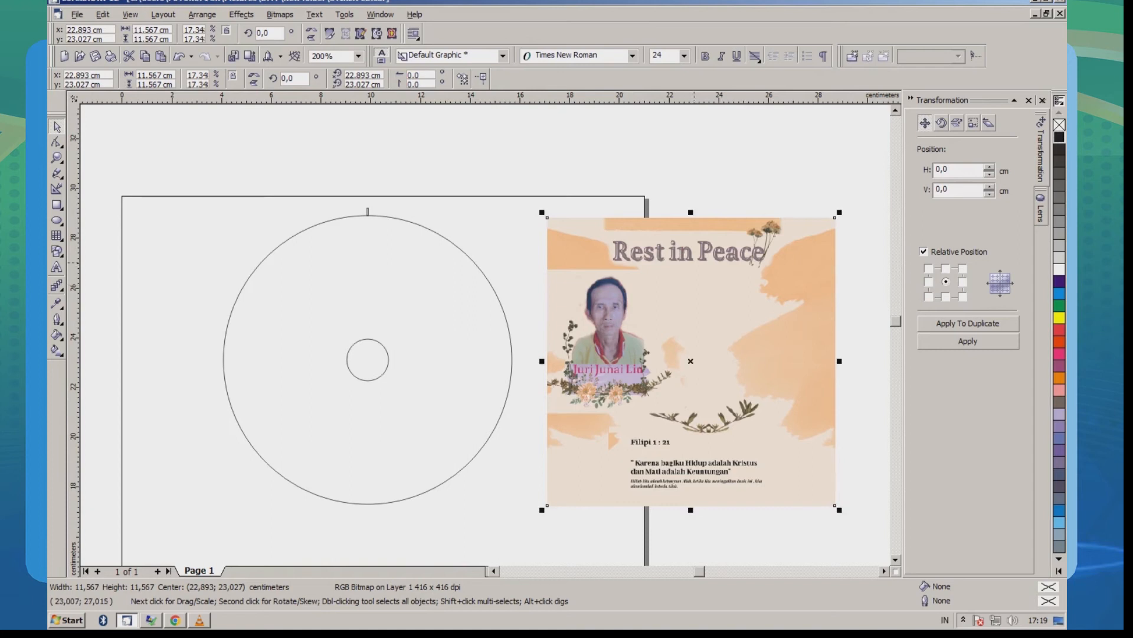
drag(704, 261, 706, 253)
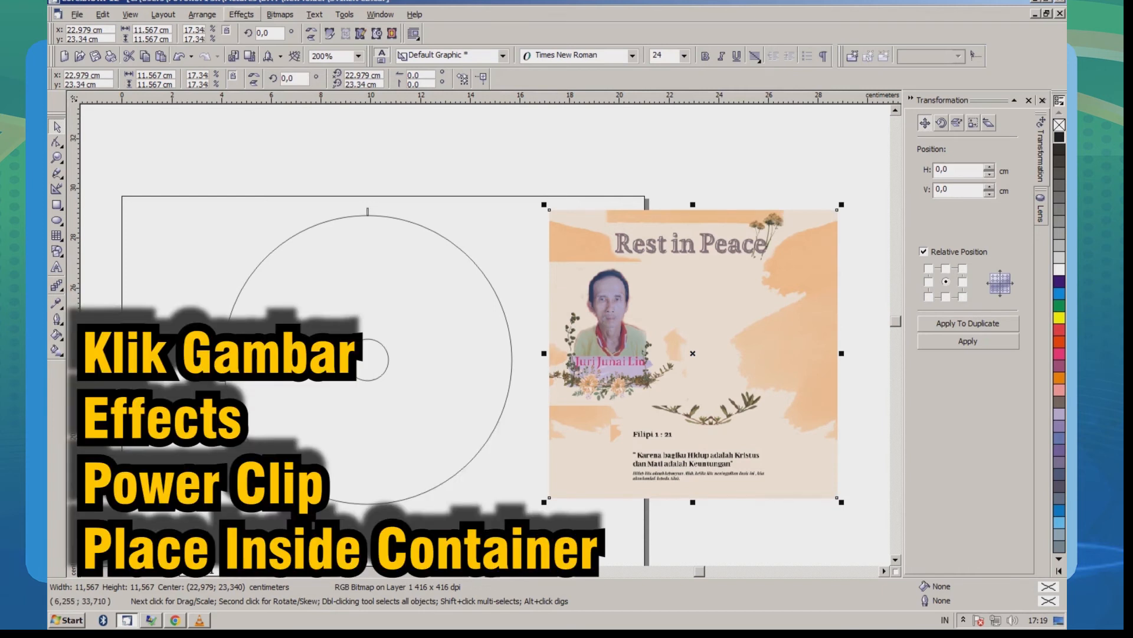
PowerClip the imported picture inside the large disc circle.
click(241, 15)
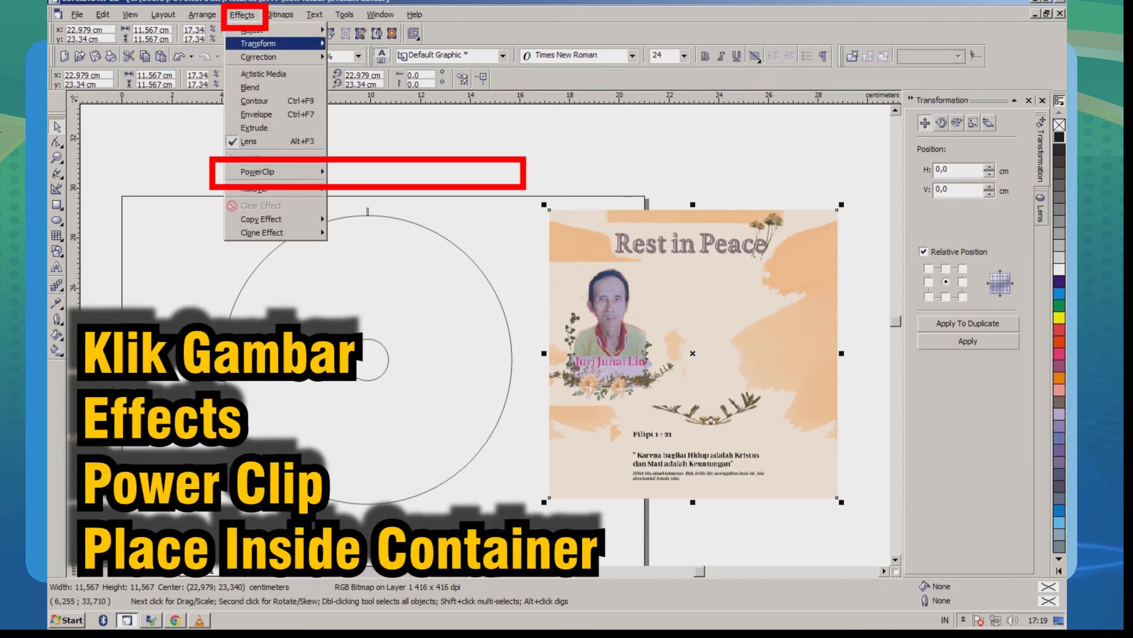
mouse_move(258, 171)
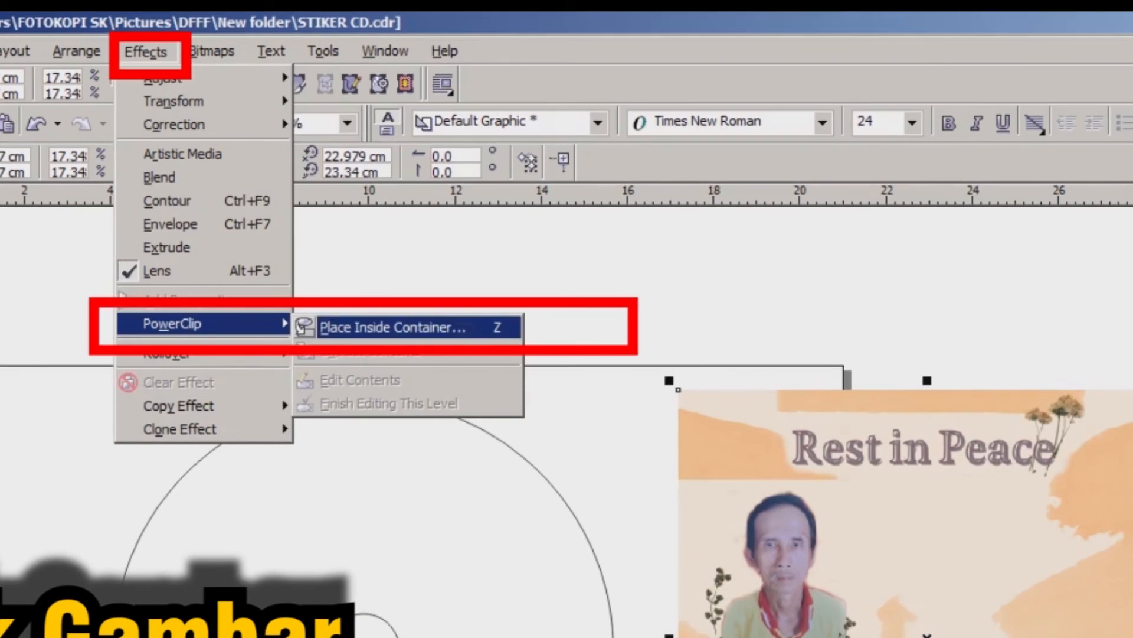
click(382, 327)
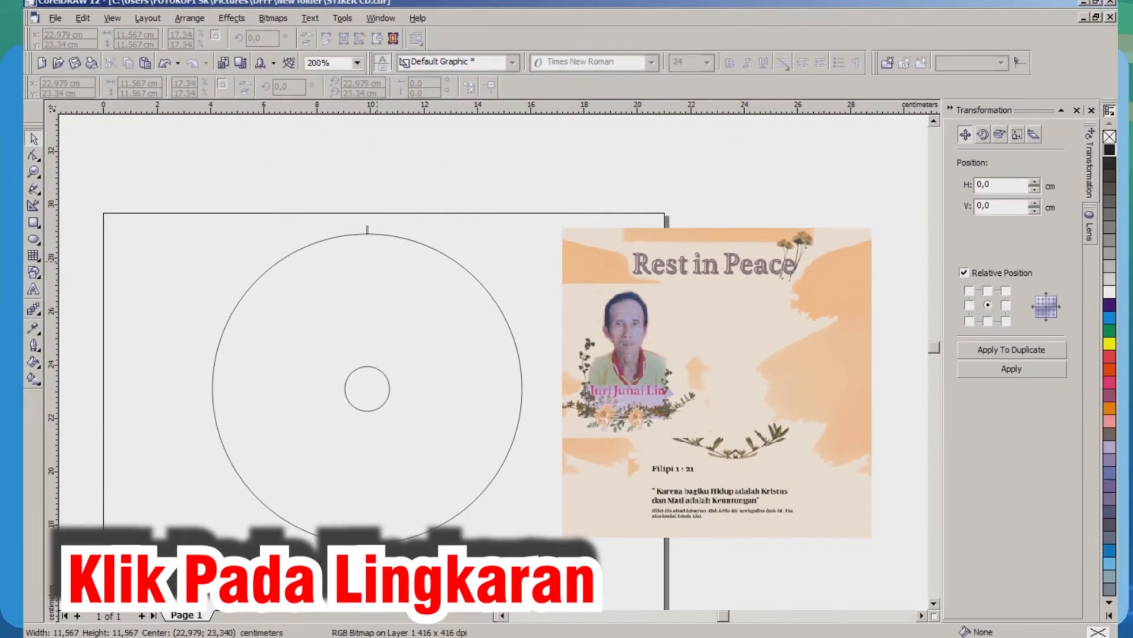
click(379, 445)
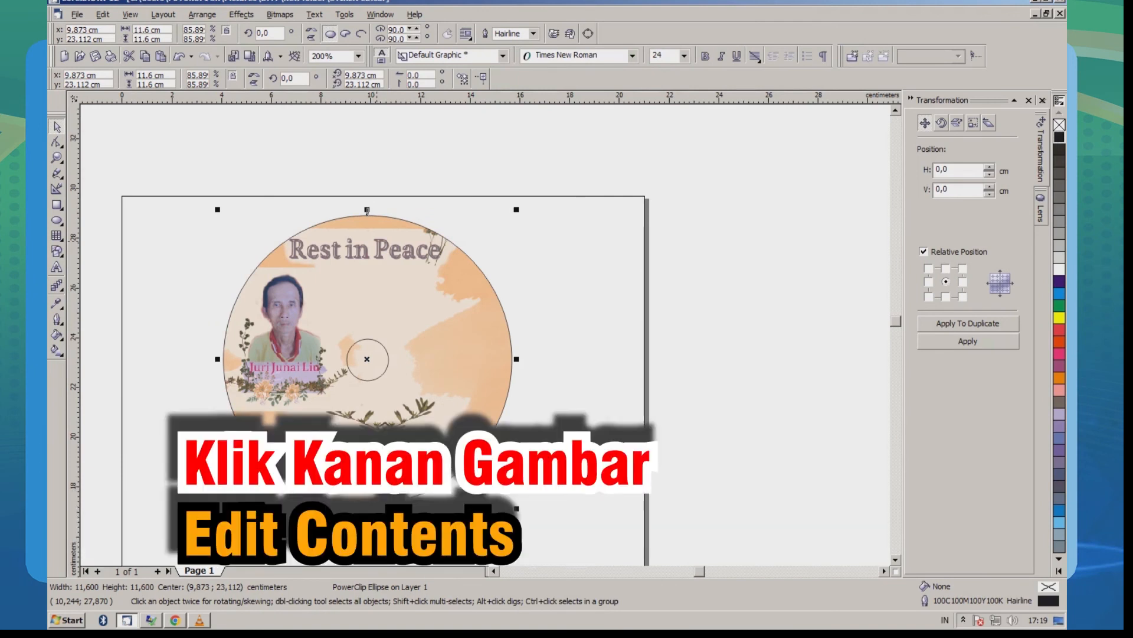
Open the disc's PowerClip contents for editing and select the picture inside.
click(377, 240)
scroll(378, 239, up, 1)
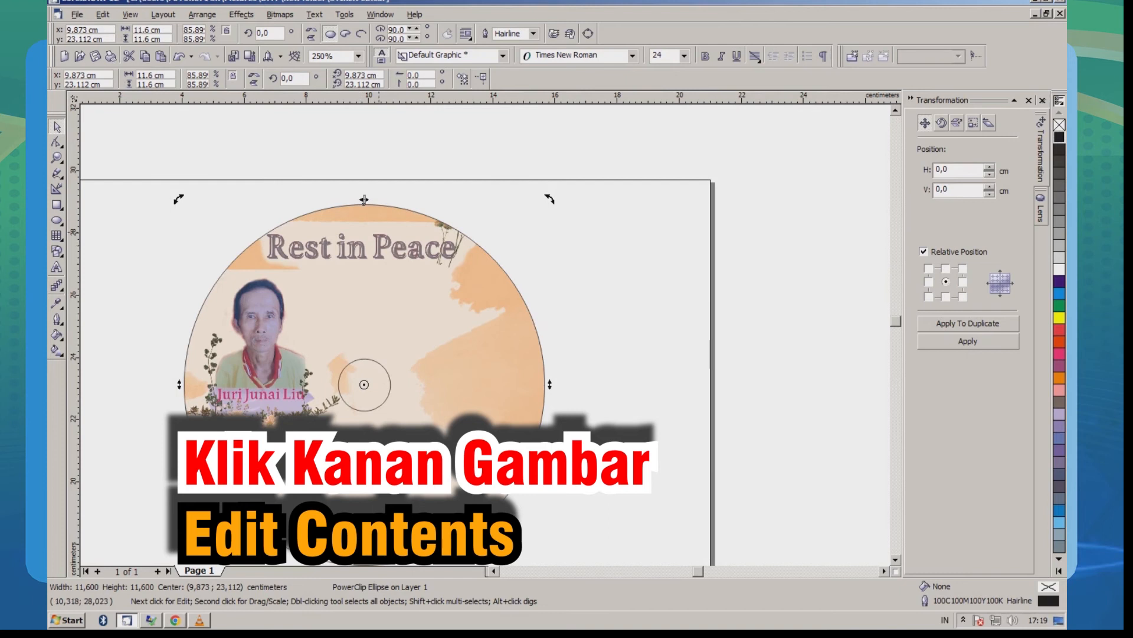
right_click(378, 234)
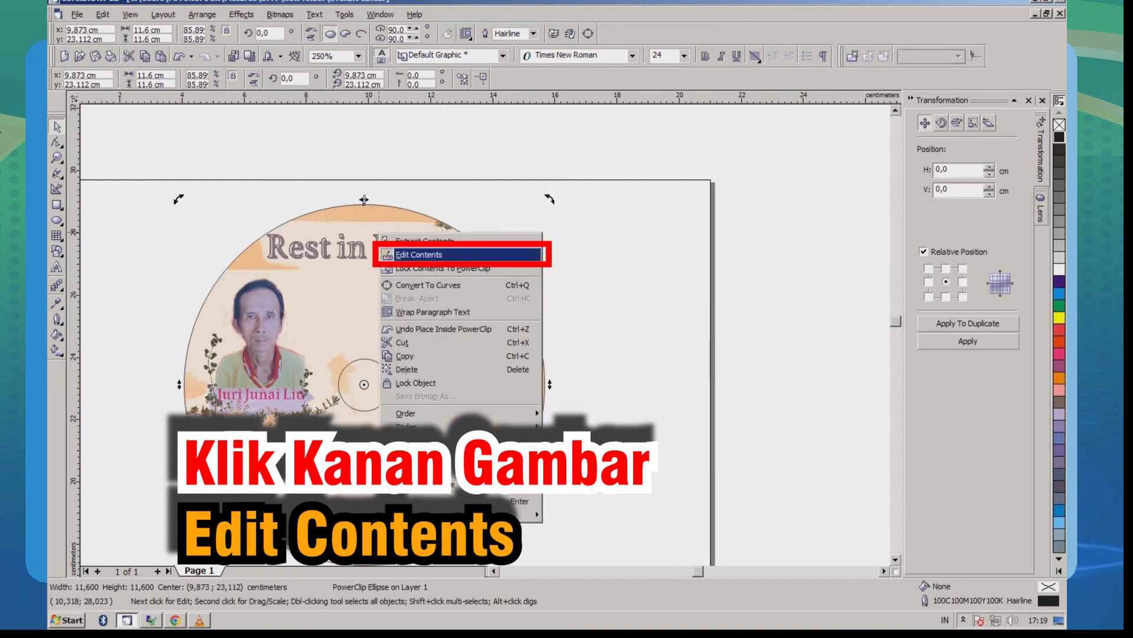
click(418, 254)
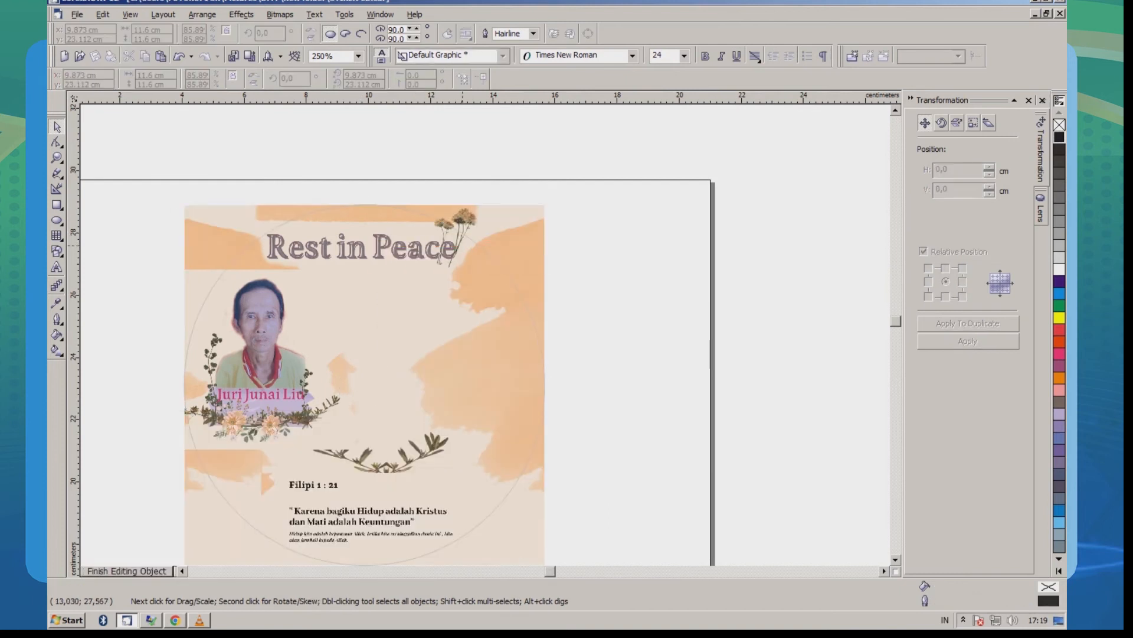
click(462, 245)
scroll(373, 214, down, 1)
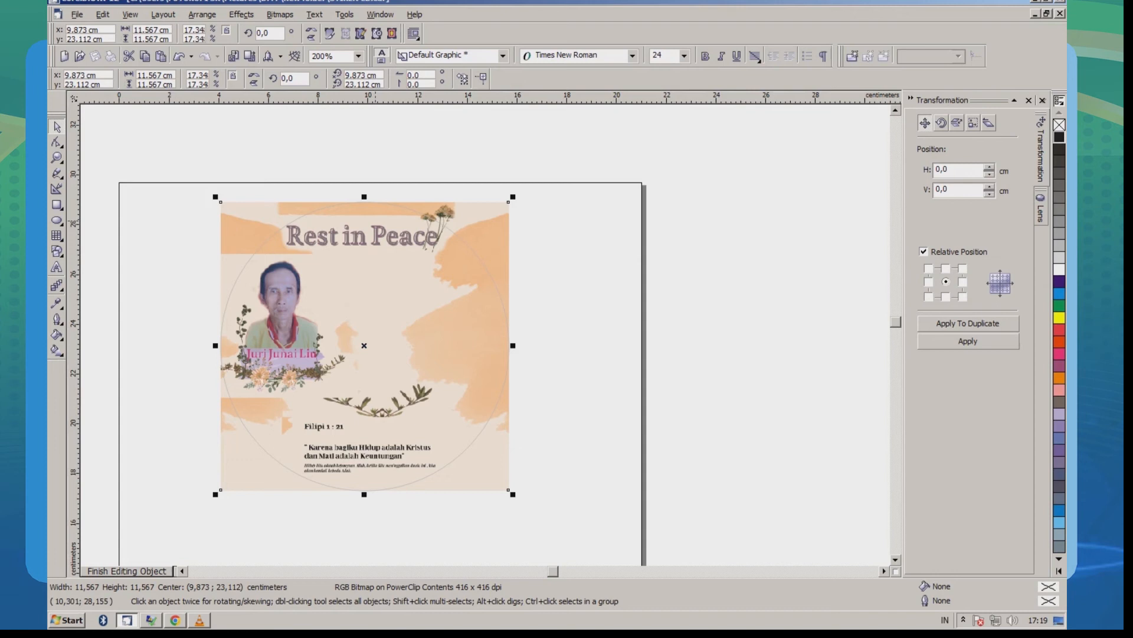
scroll(375, 219, up, 1)
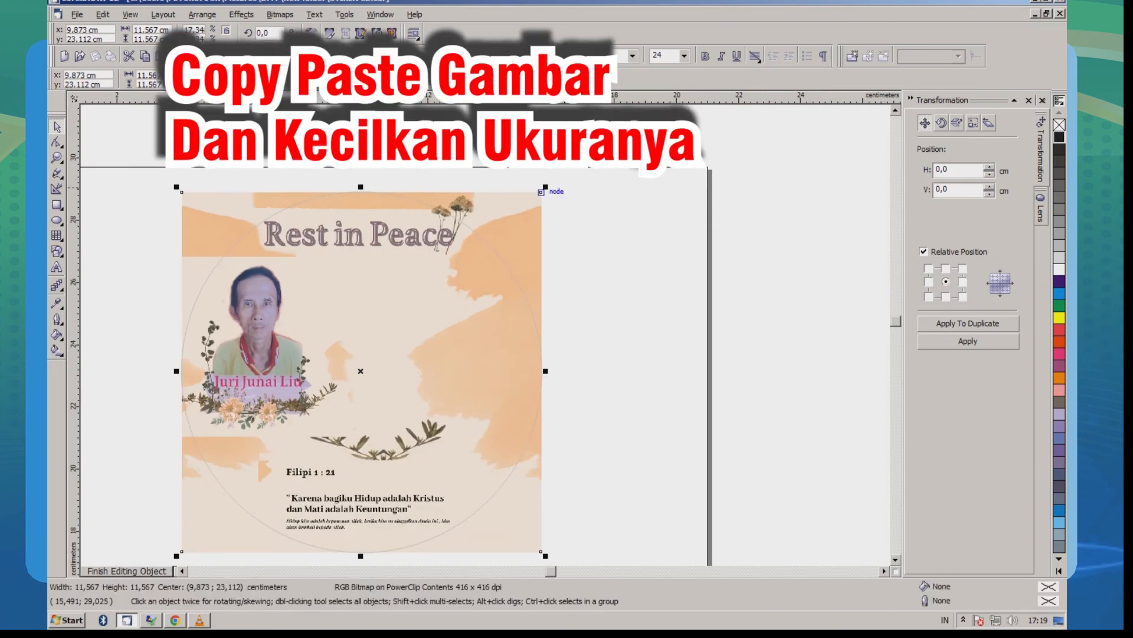
Shrink the picture copy inside the disc's PowerClip to about 10.825 cm square and finish editing the contents.
drag(546, 187, 524, 208)
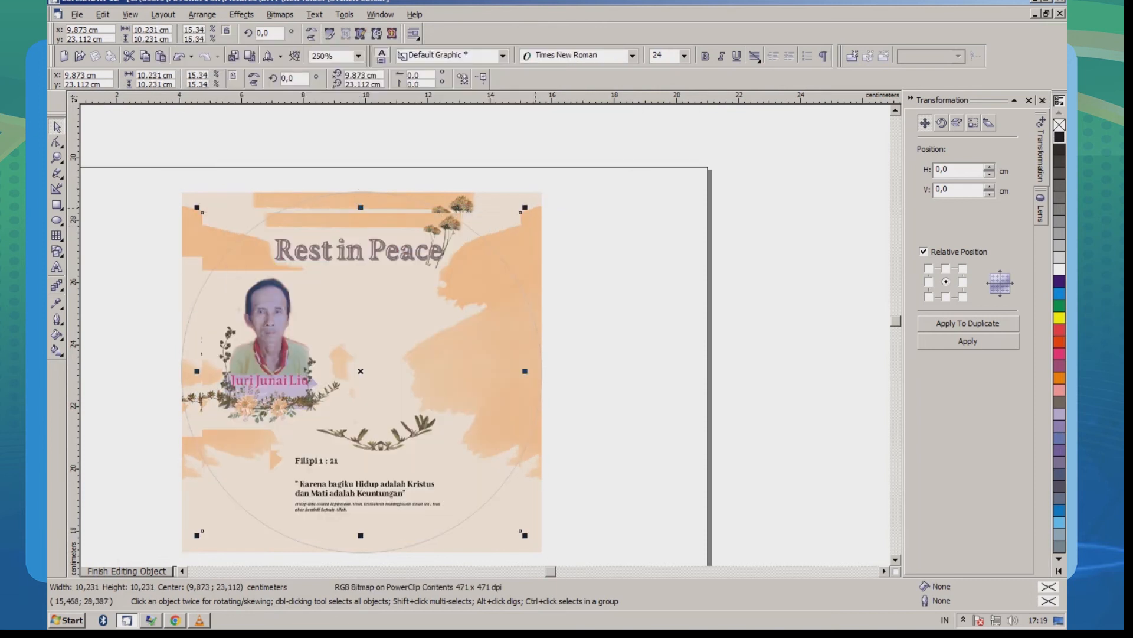
drag(535, 208, 529, 202)
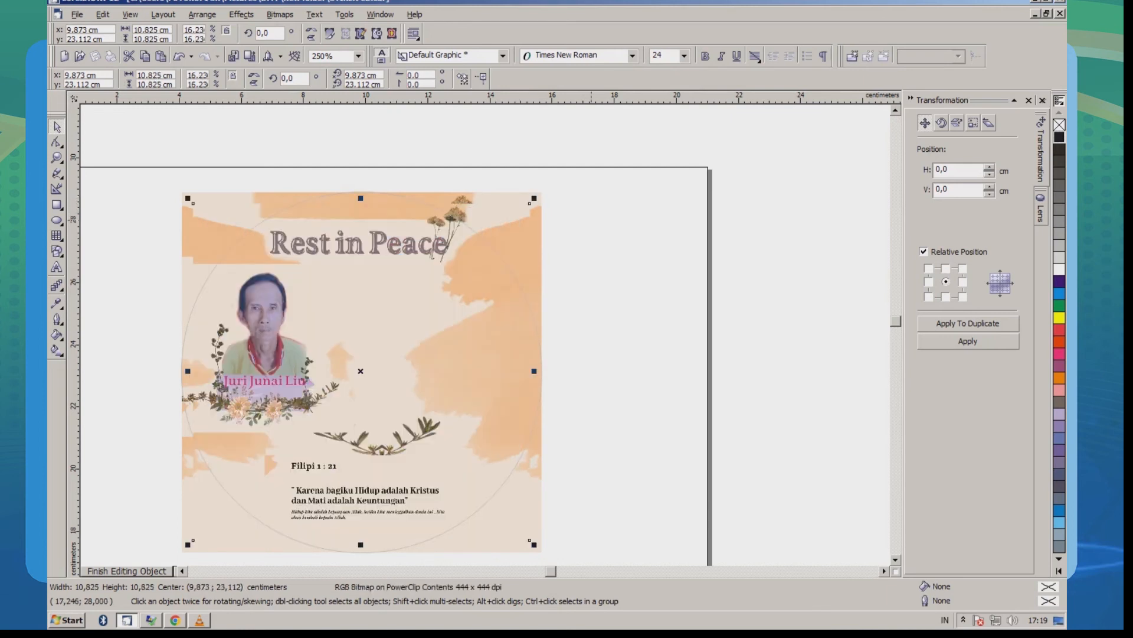
click(592, 220)
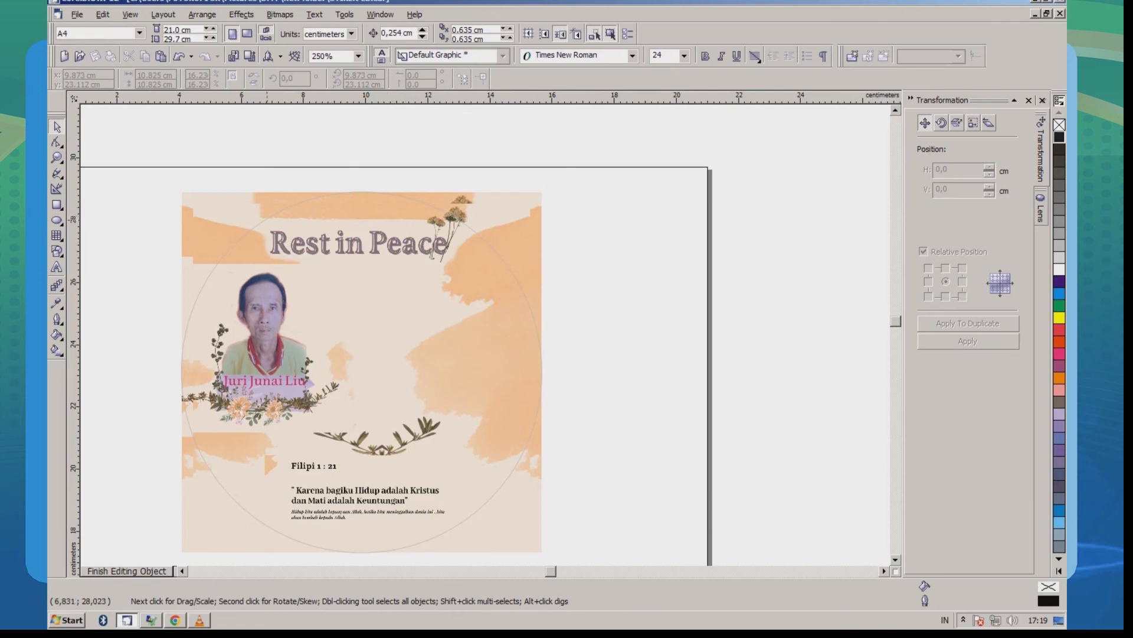
scroll(385, 403, up, 1)
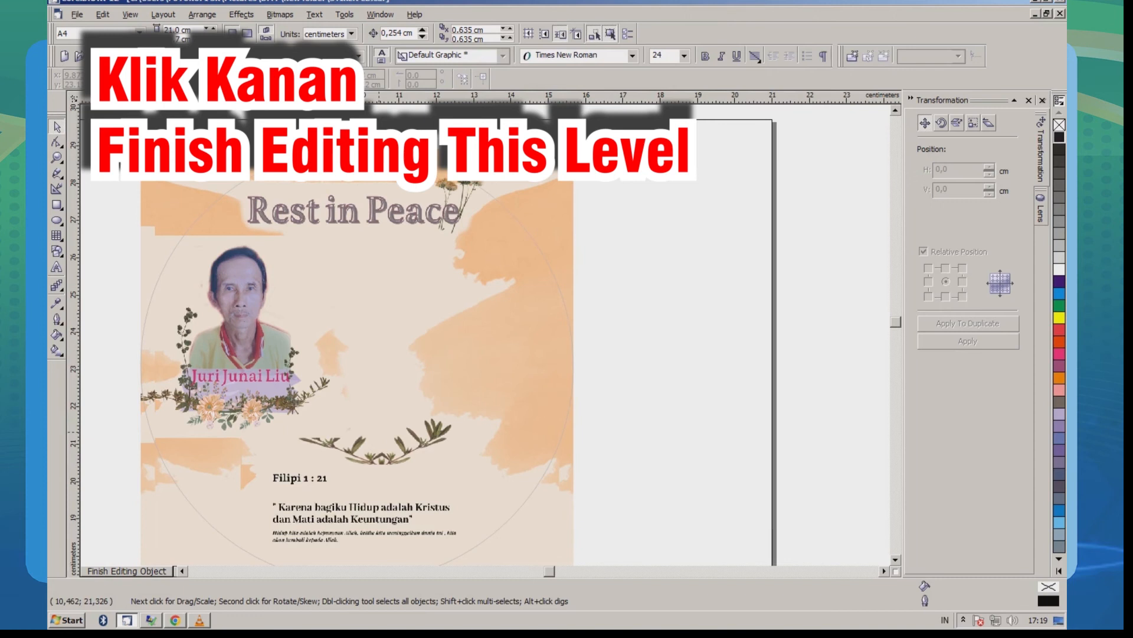
right_click(362, 246)
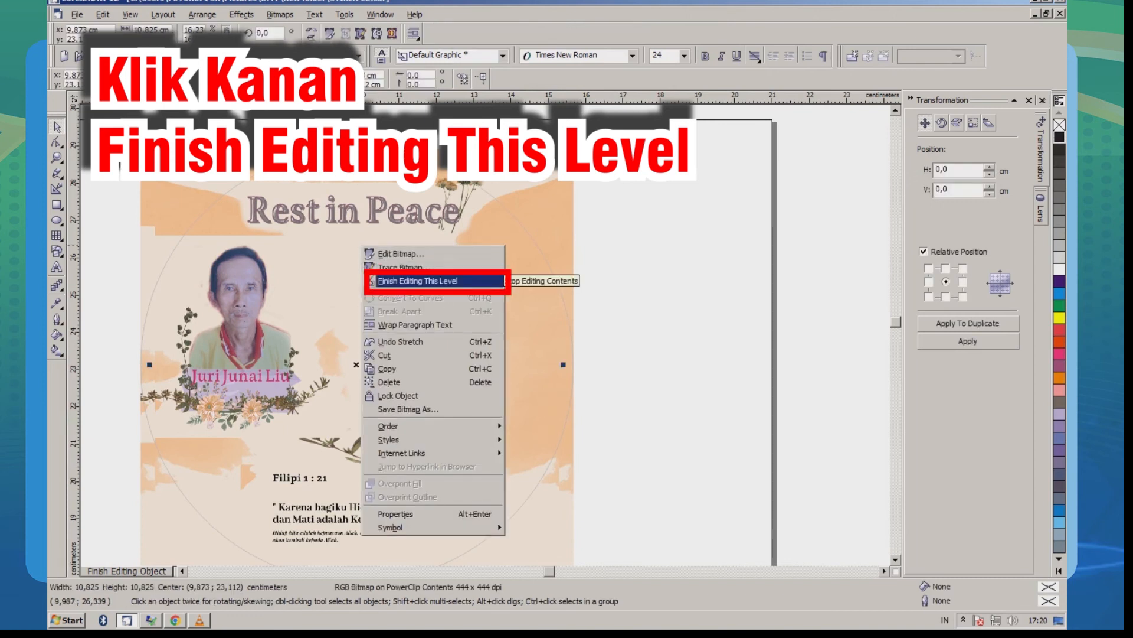
click(373, 281)
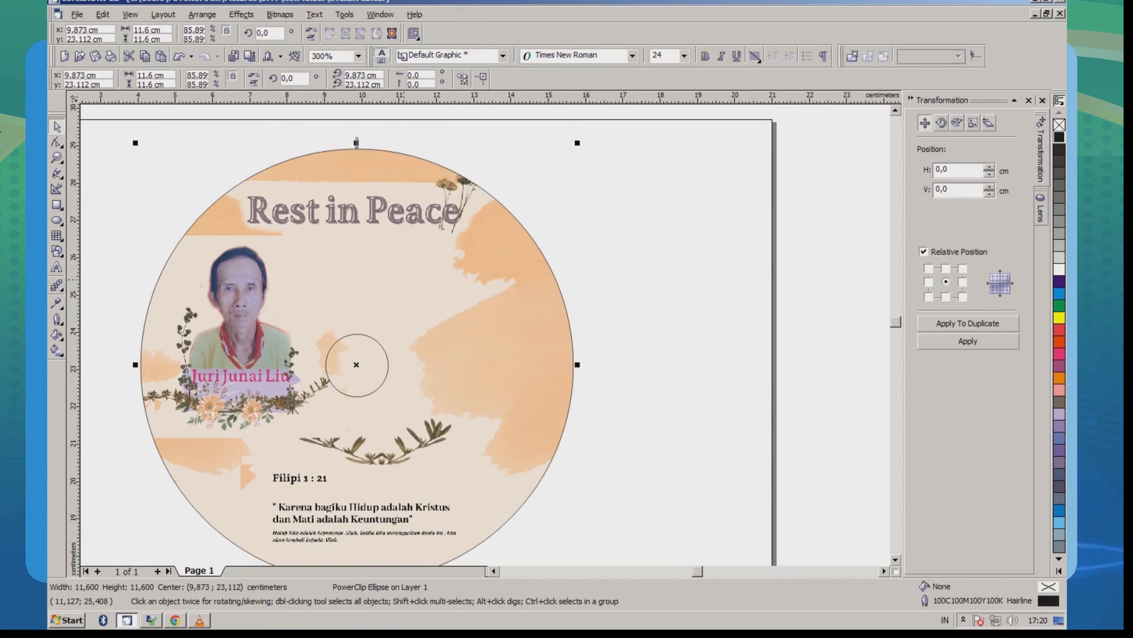
key(Escape)
Extract the pictures from the upper disc's PowerClip circle.
scroll(331, 229, down, 1)
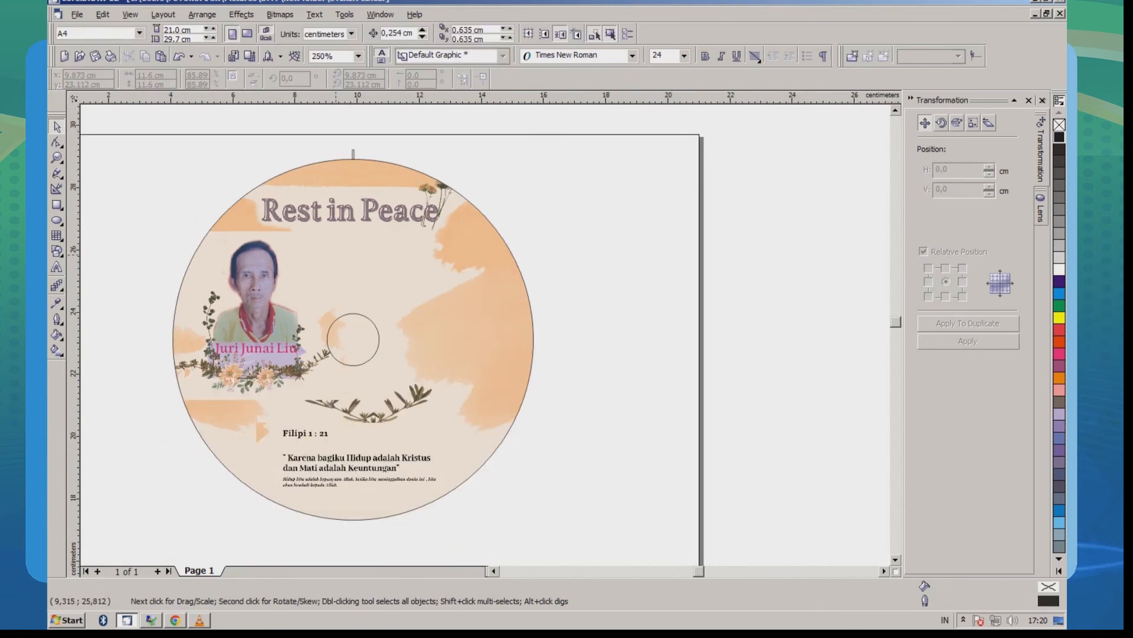
scroll(339, 250, up, 1)
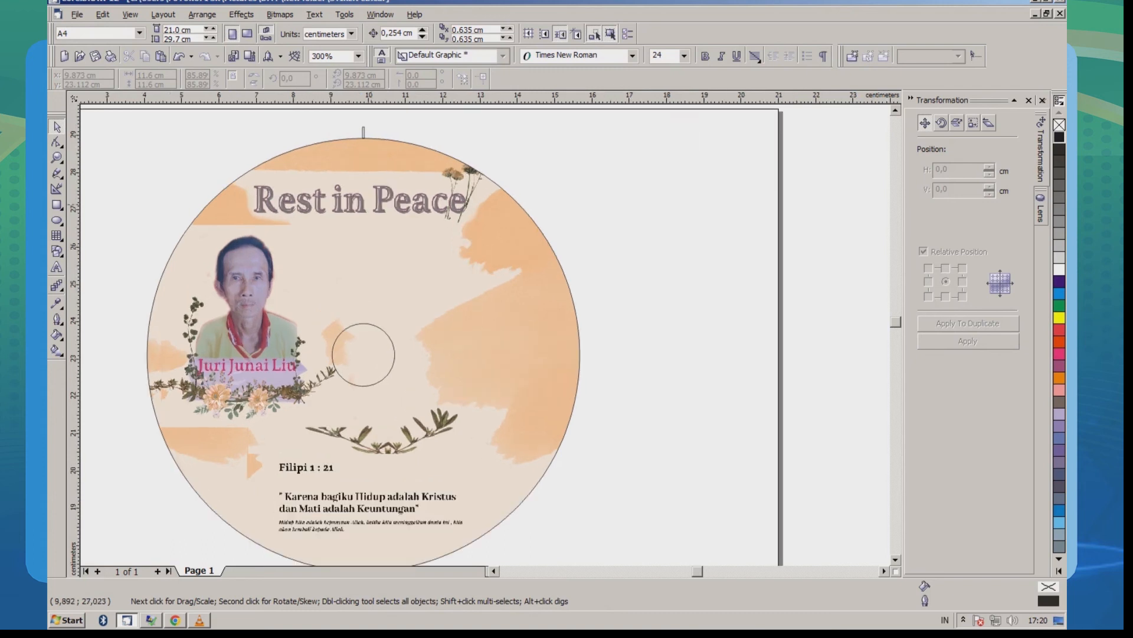
scroll(365, 208, down, 1)
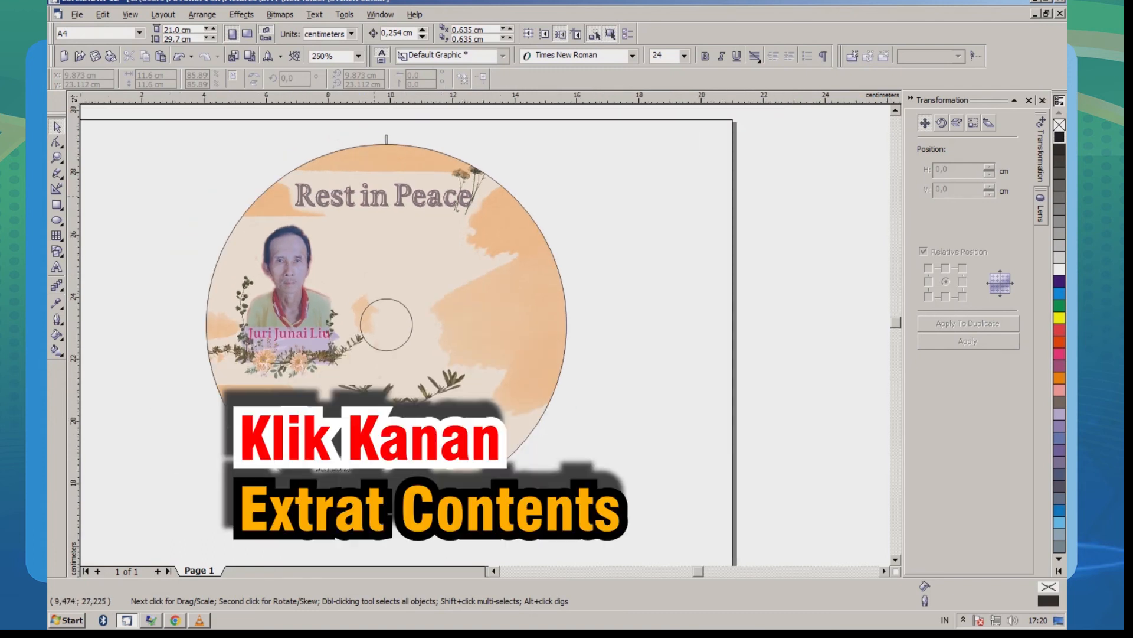
right_click(376, 199)
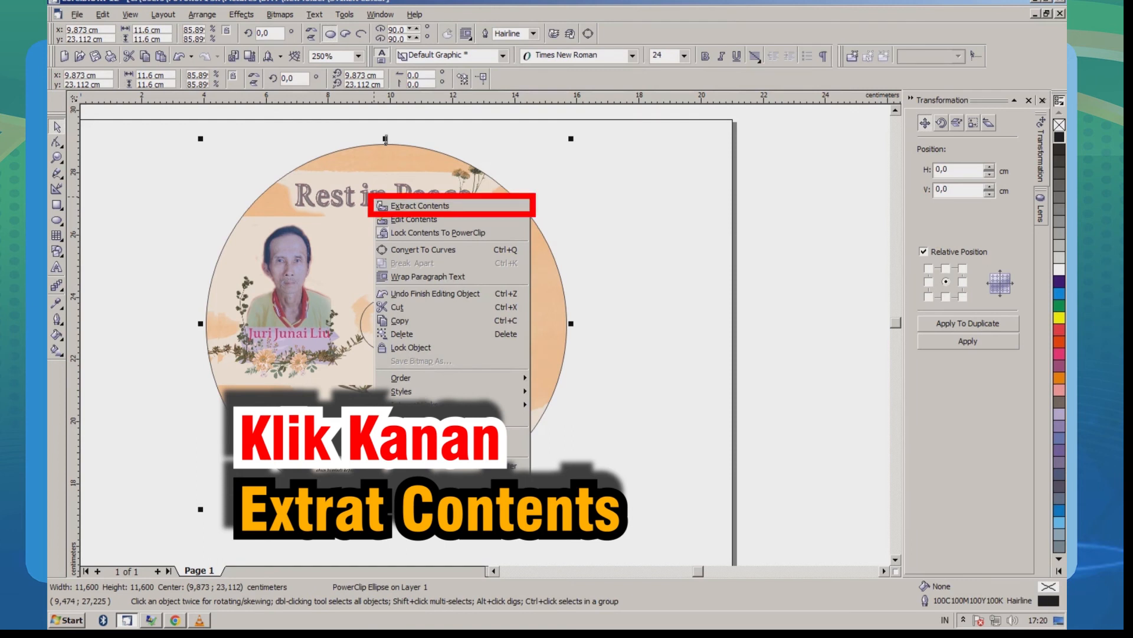
click(384, 206)
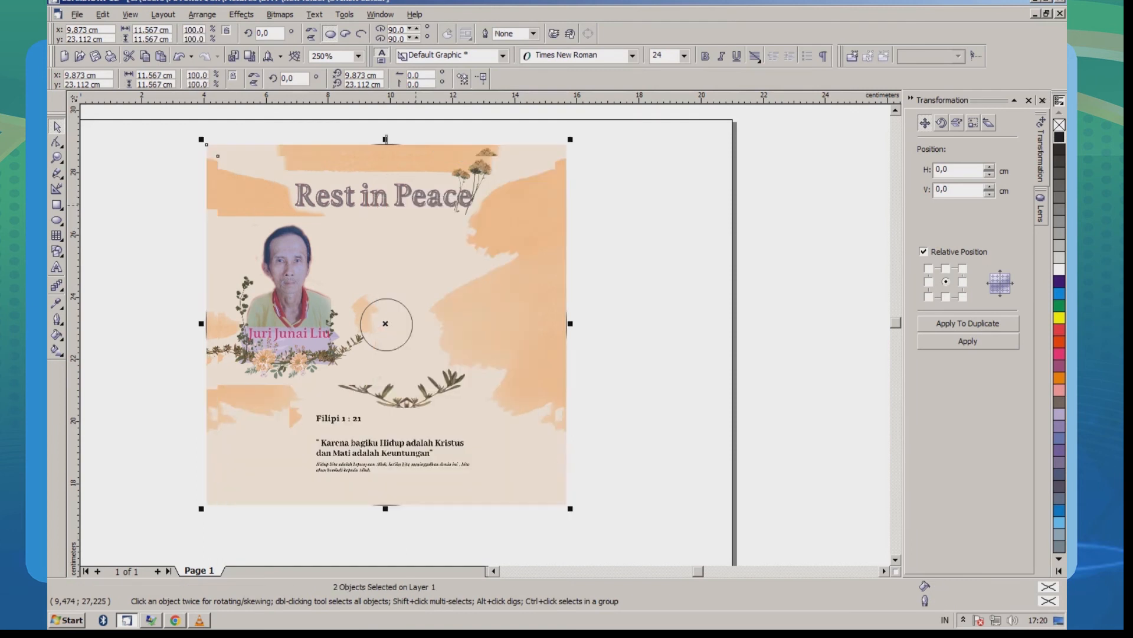
click(602, 191)
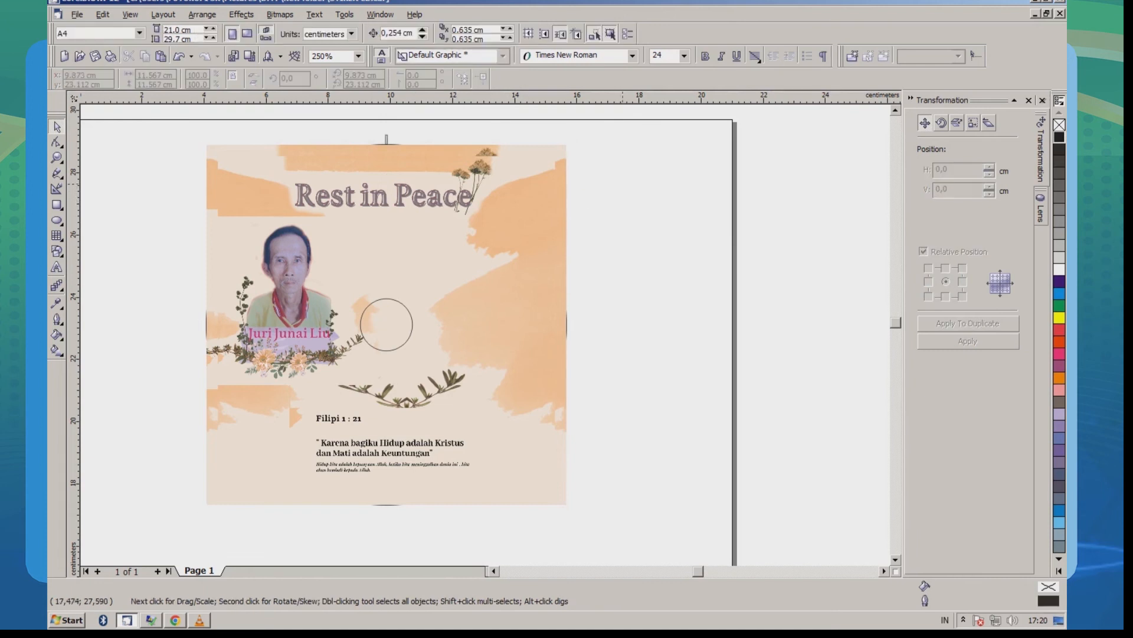
Paste another copy of the 11.567 cm picture over the disc and enlarge it to about 12.078 cm square.
scroll(542, 143, up, 1)
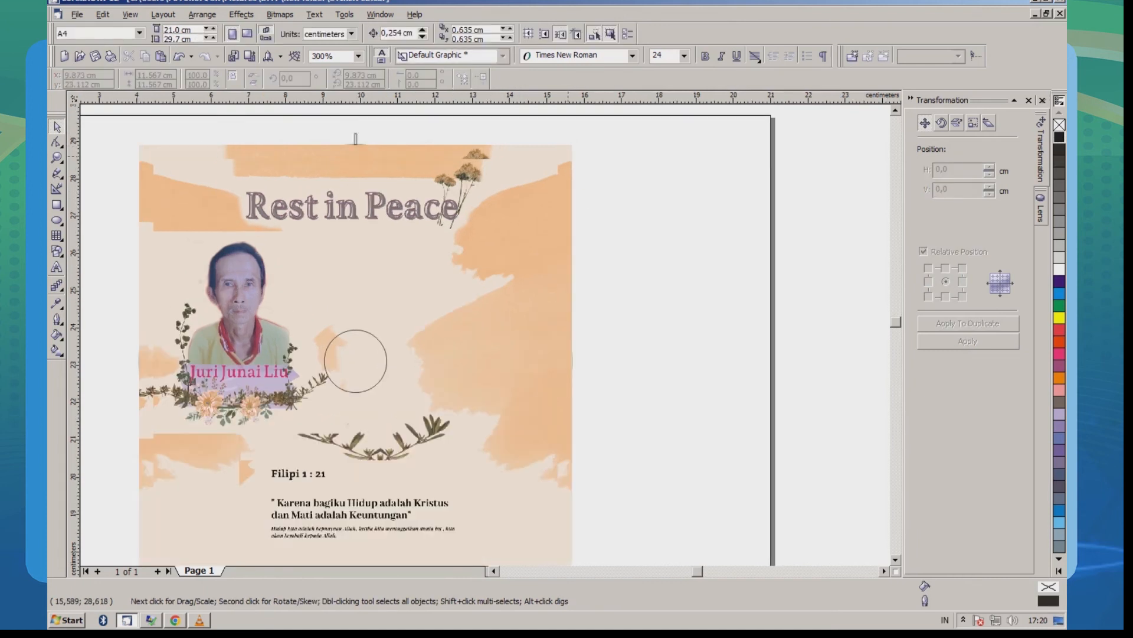
click(571, 154)
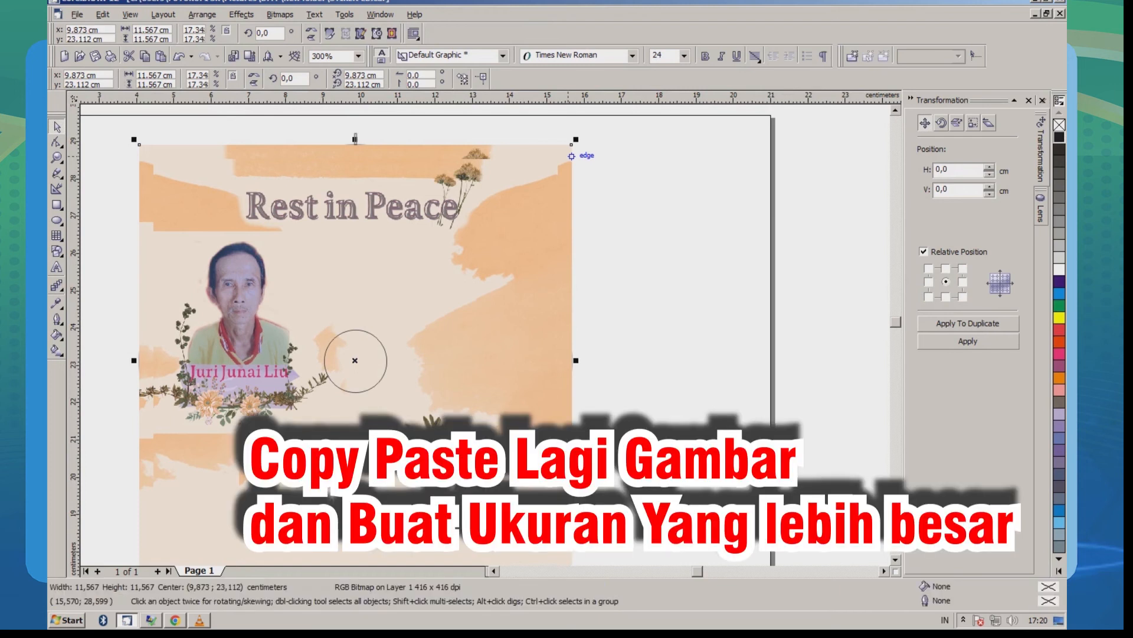
key(ctrl+v)
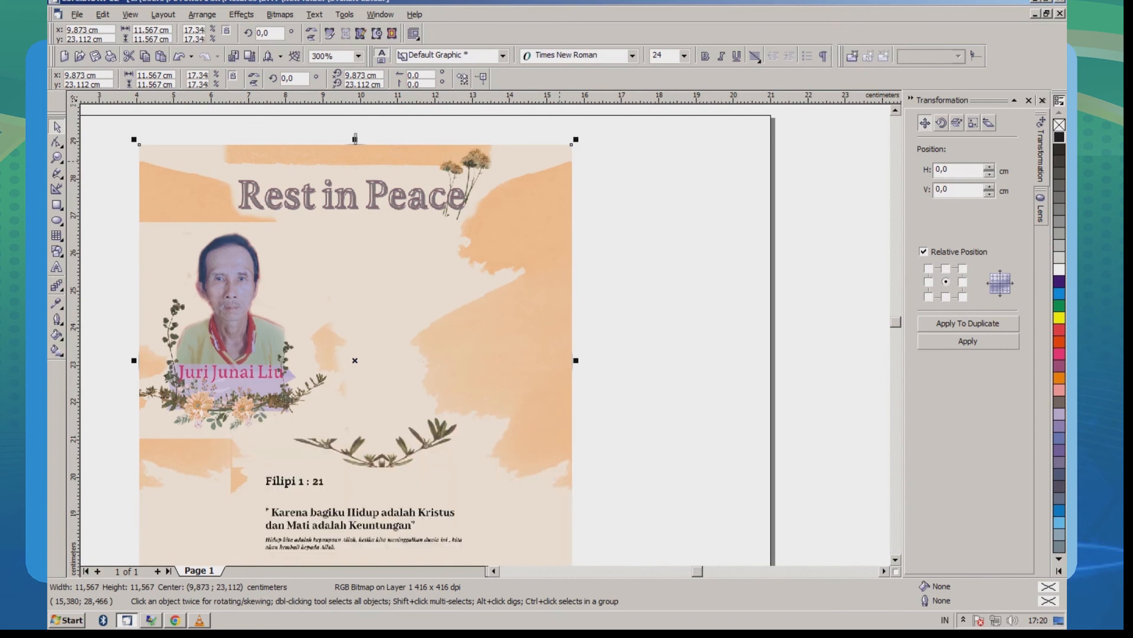
drag(576, 140, 582, 133)
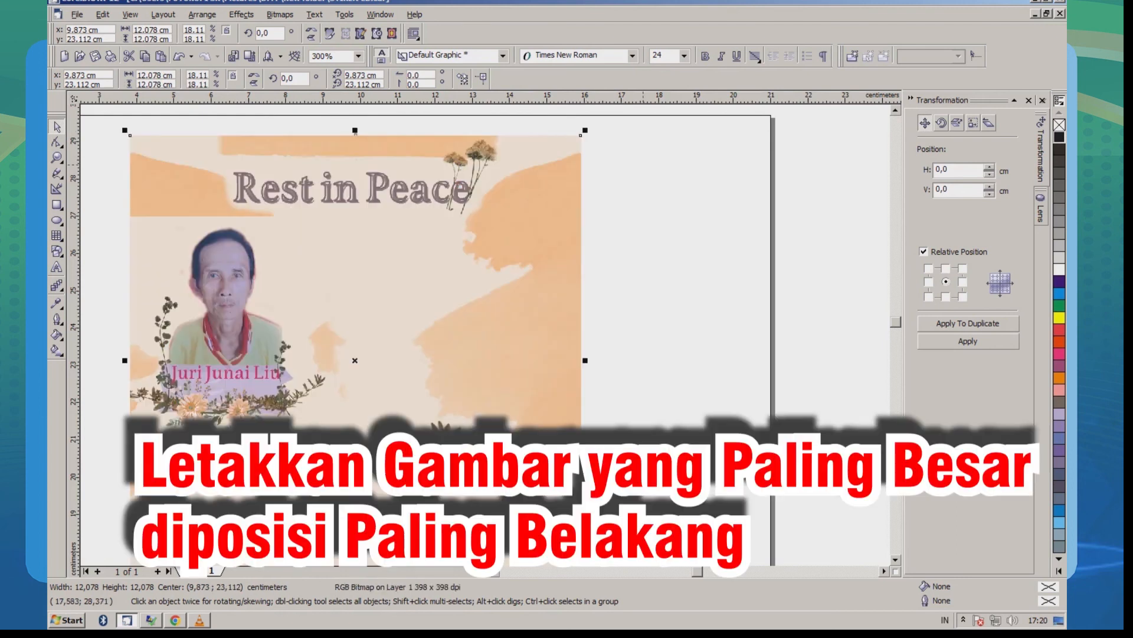
click(636, 164)
Send the largest picture to the very back of the stacking order.
scroll(378, 163, down, 1)
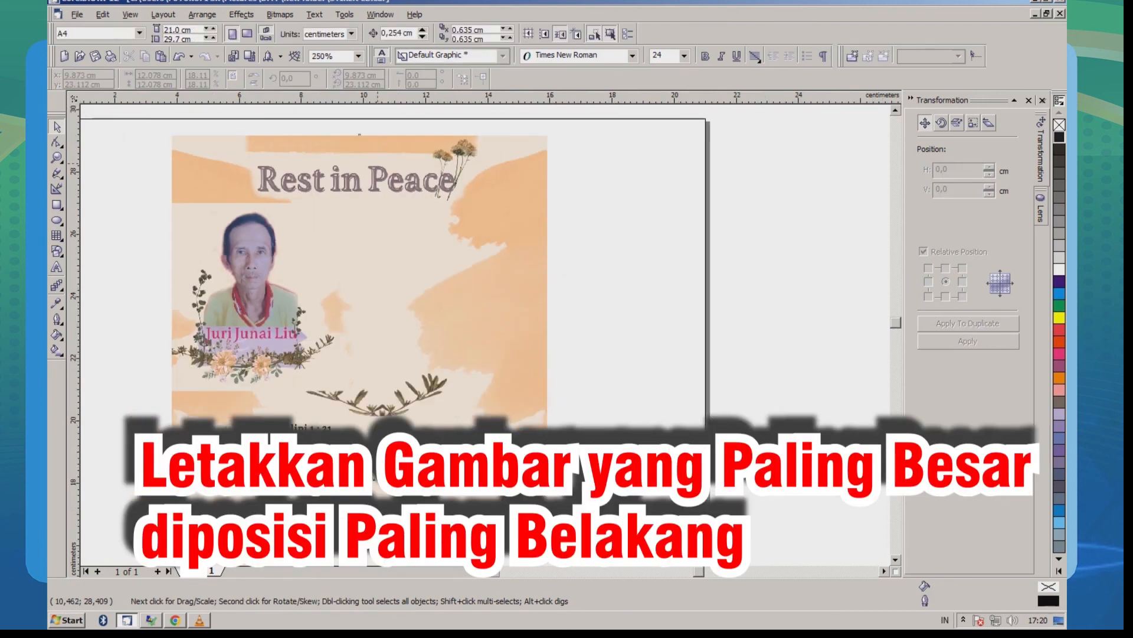
click(490, 174)
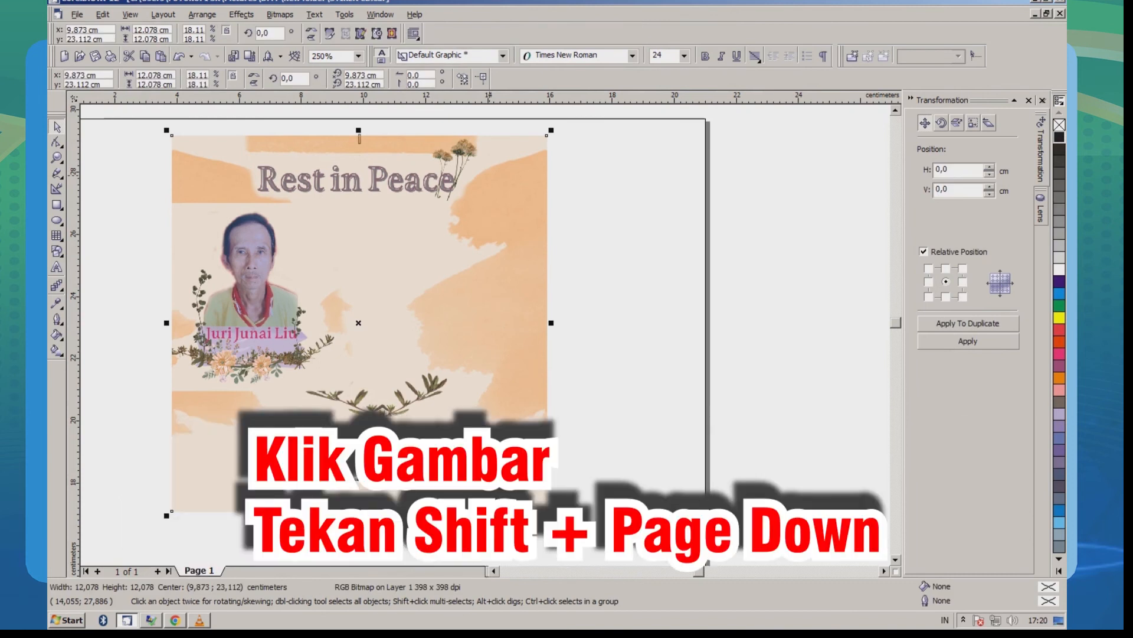
key(shift+Page_Down)
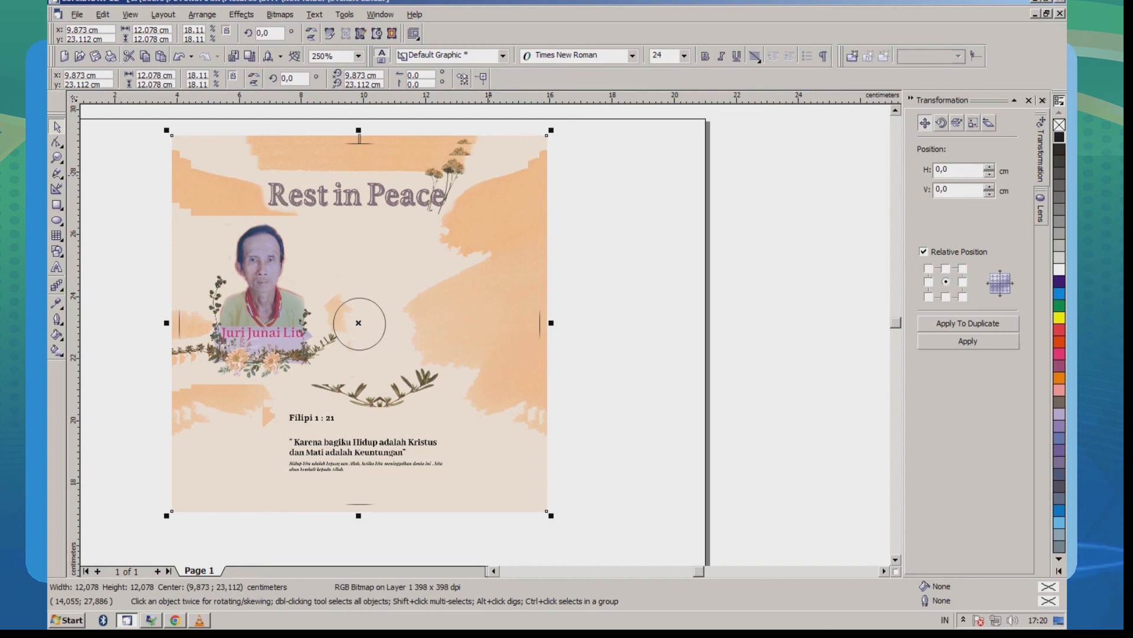
Place the two smaller pictures behind the disc's large circle, keeping them in front of the largest picture.
key(Escape)
drag(551, 131, 543, 139)
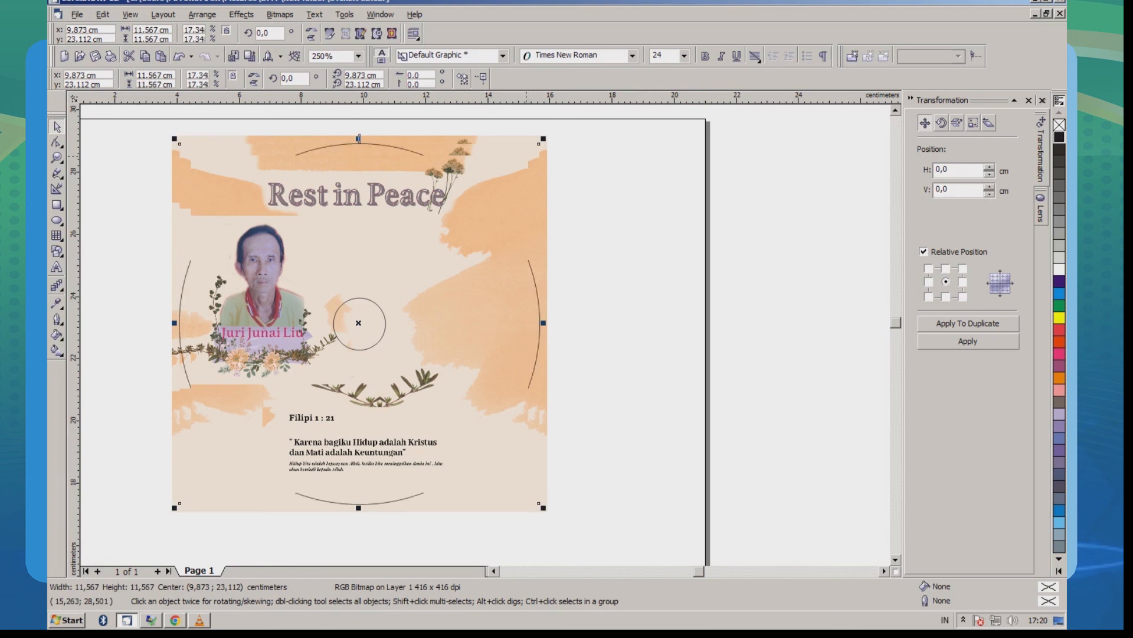
key(ctrl+a)
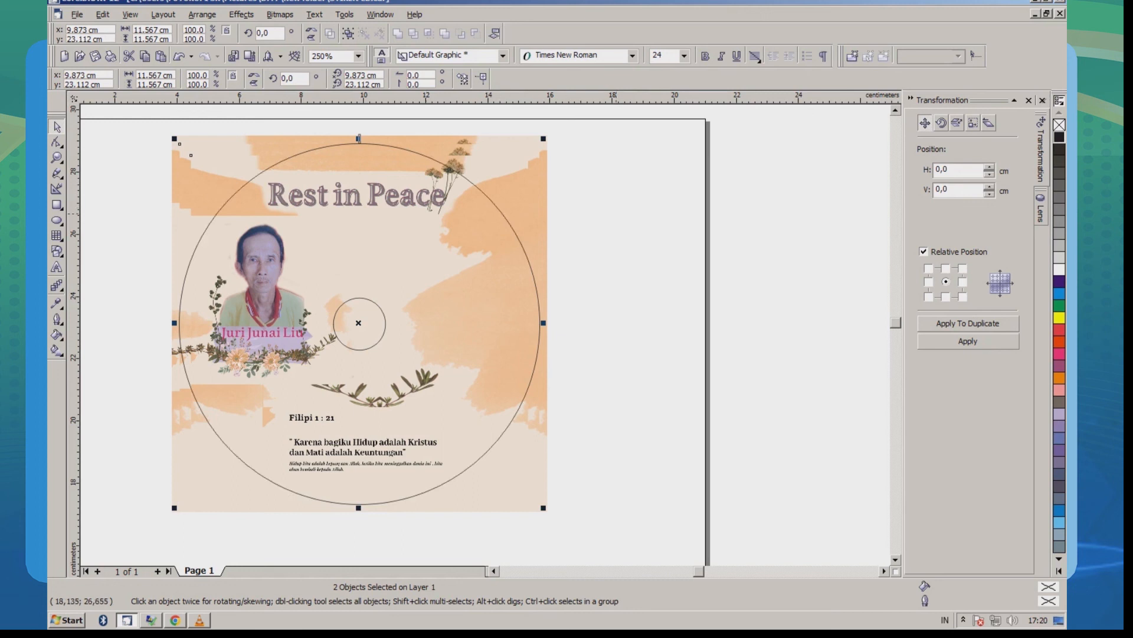
click(623, 214)
Remove the outlines of the upper disc's centre hole, large circle and small rectangle.
scroll(522, 196, up, 1)
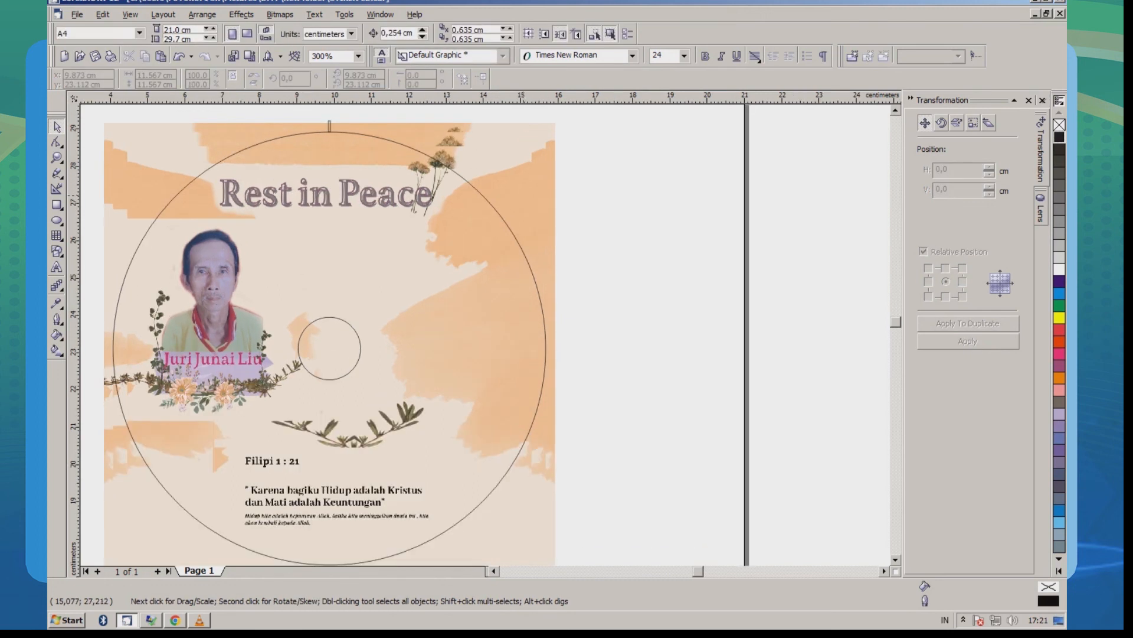
scroll(524, 195, down, 1)
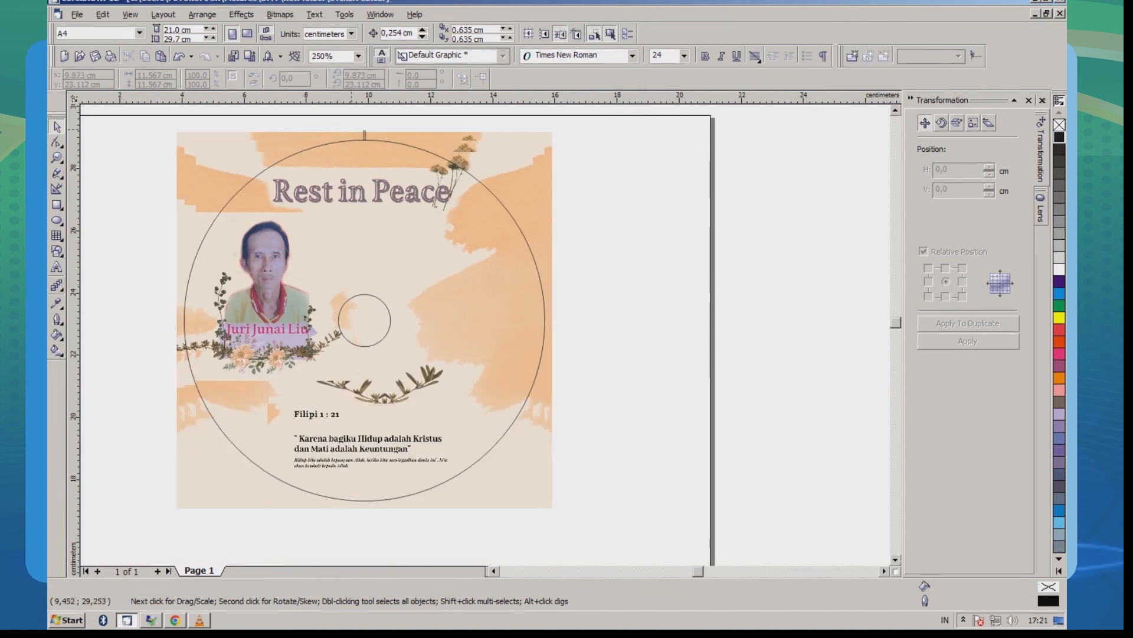
scroll(319, 141, up, 1)
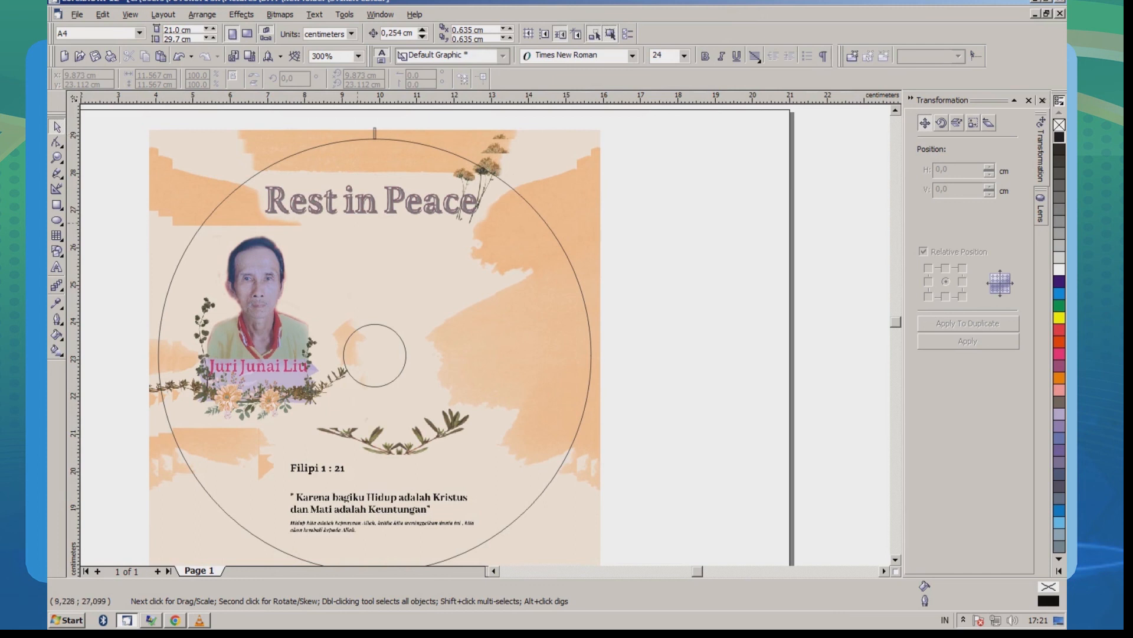
click(387, 361)
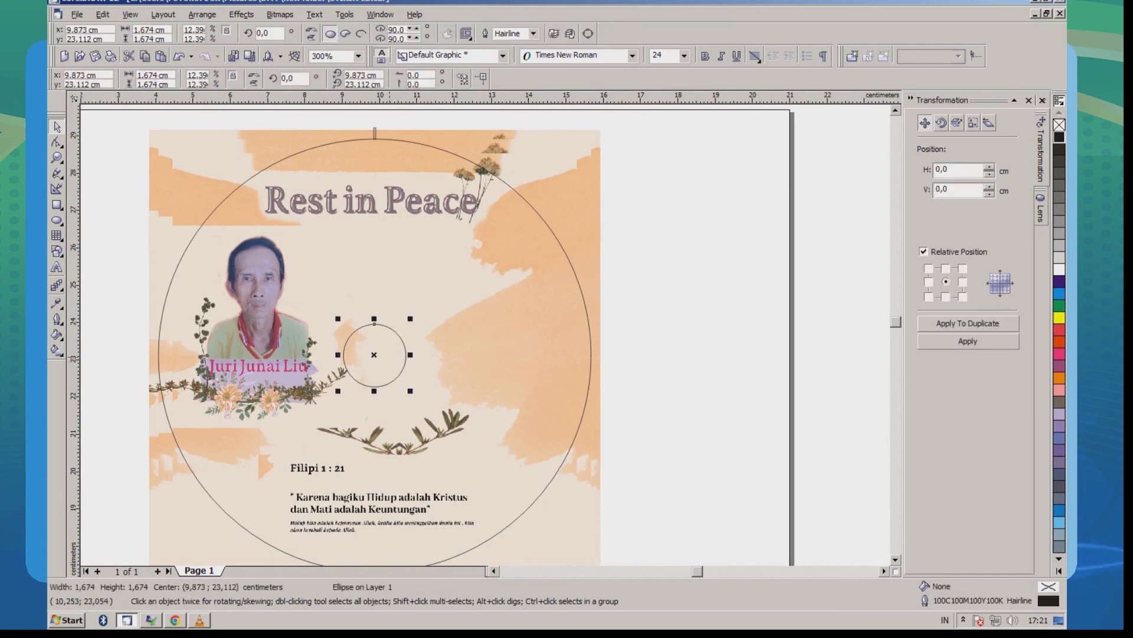
shift+click(373, 131)
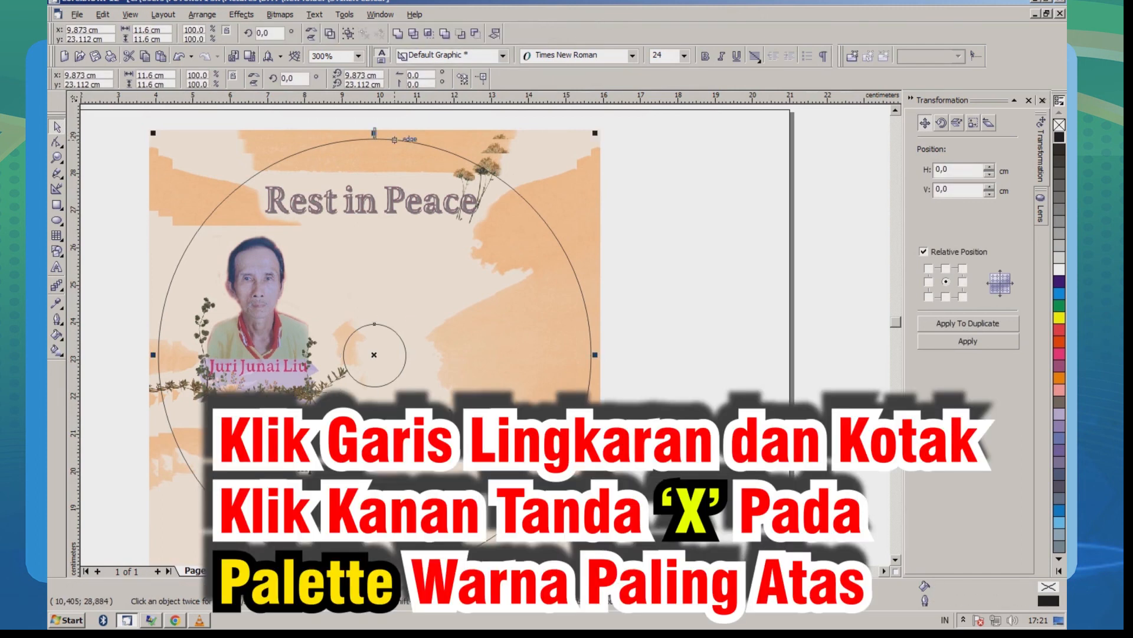
shift+click(374, 130)
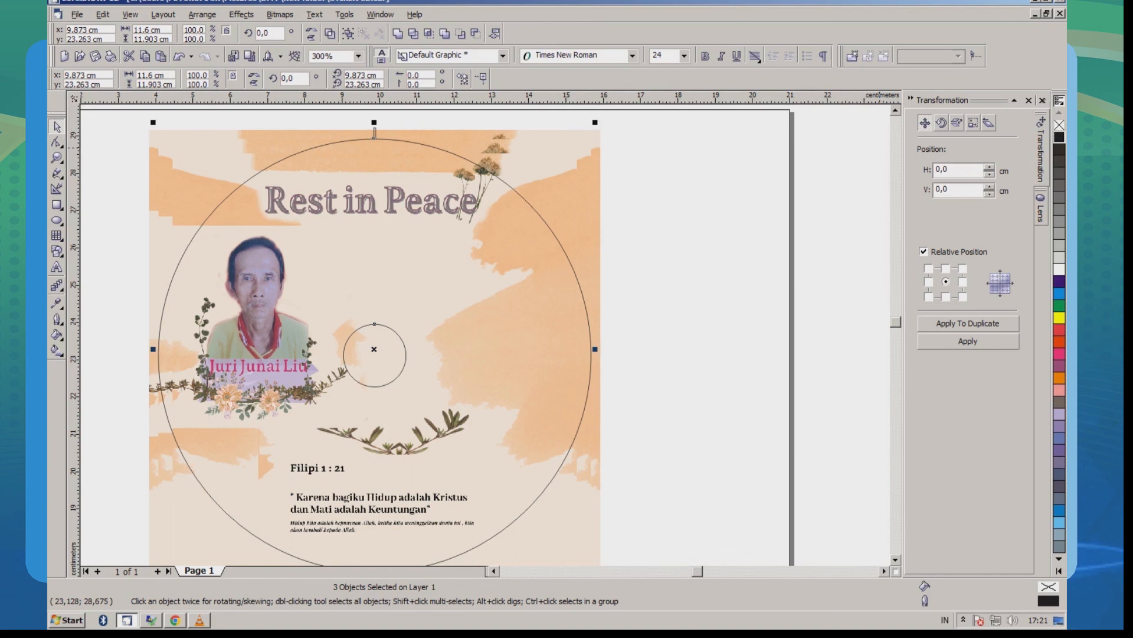
right_click(1059, 125)
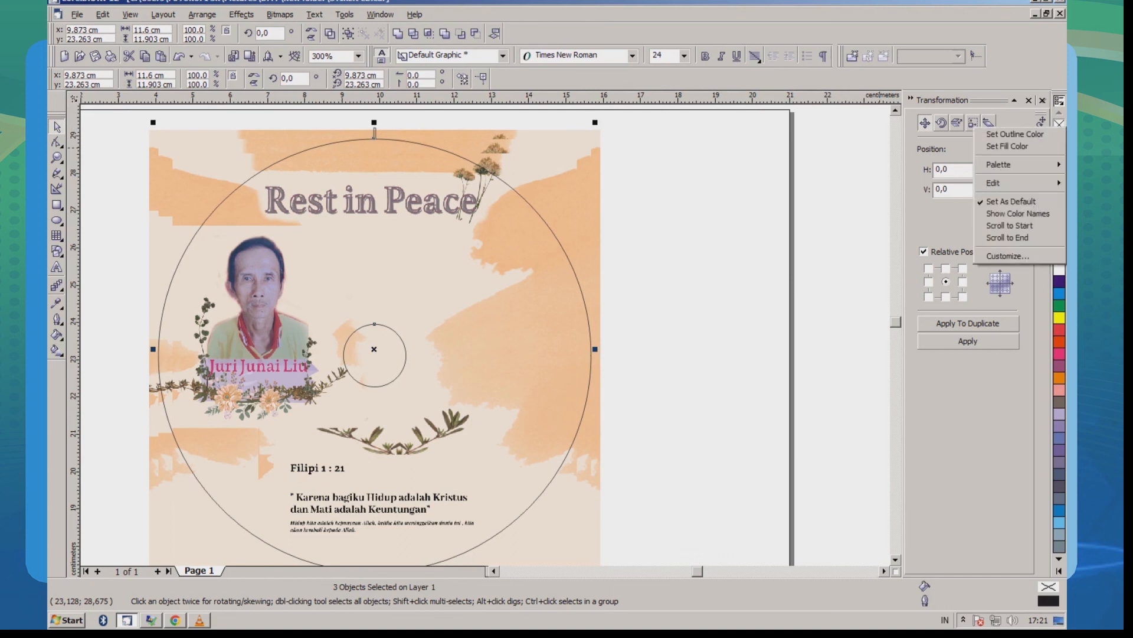
click(1015, 134)
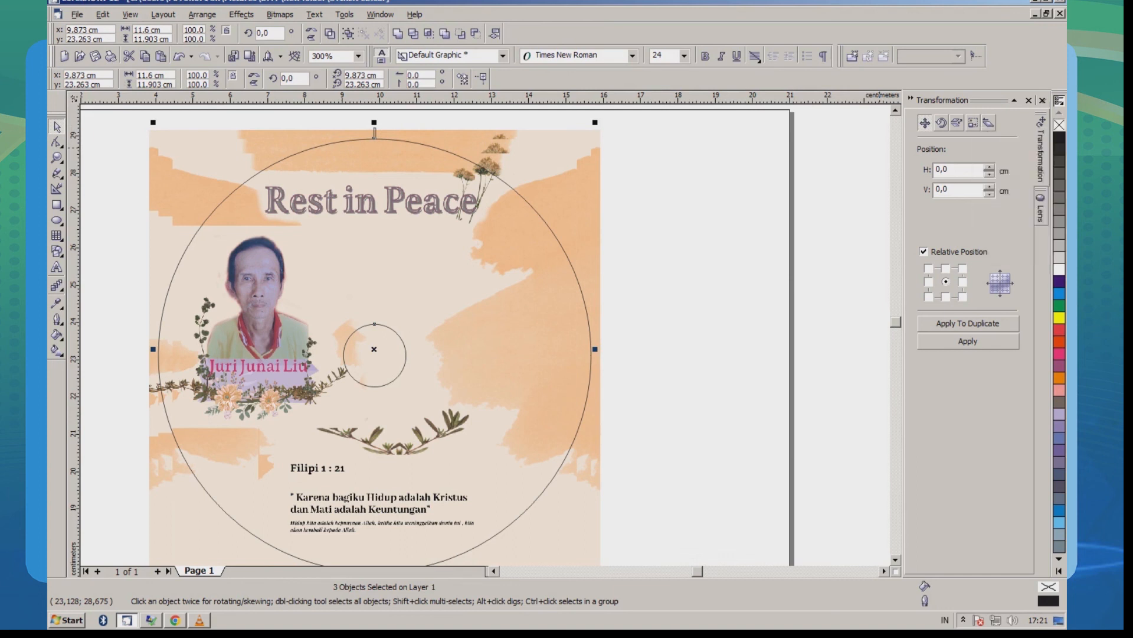
click(756, 226)
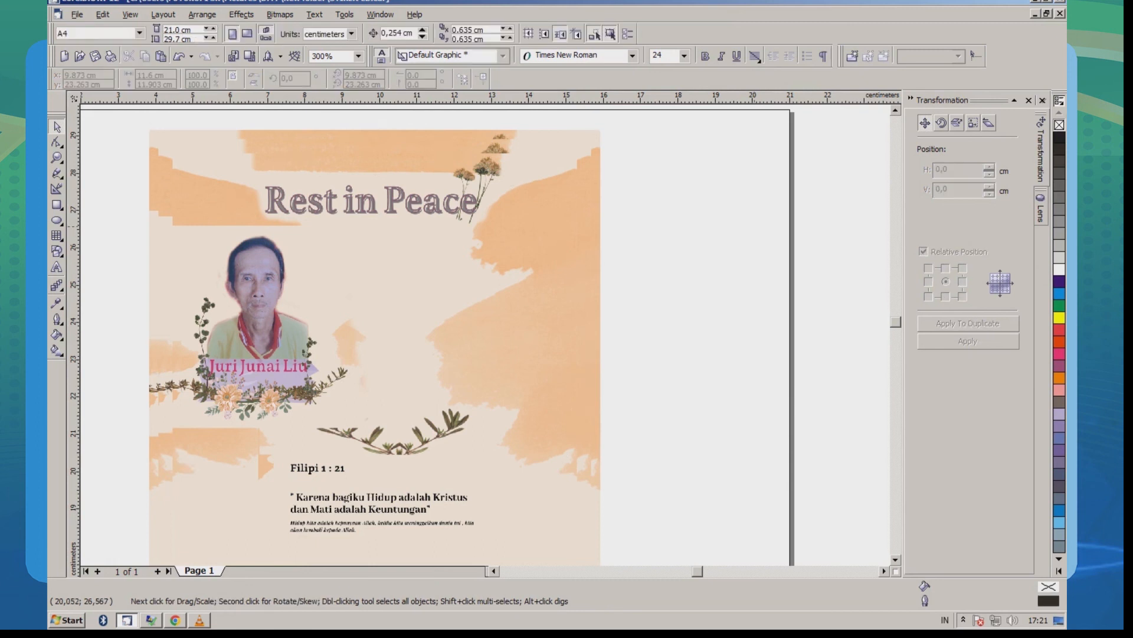
Delete the whole first thesis sticker design from the lower half of the page.
scroll(365, 258, down, 1)
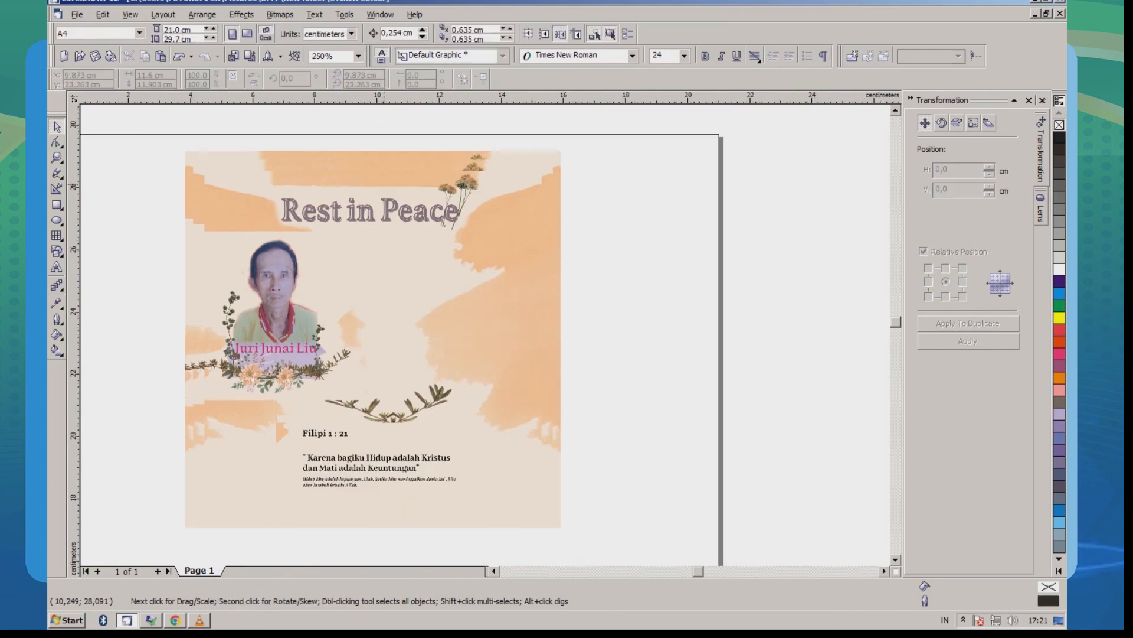
scroll(340, 165, down, 1)
key(F4)
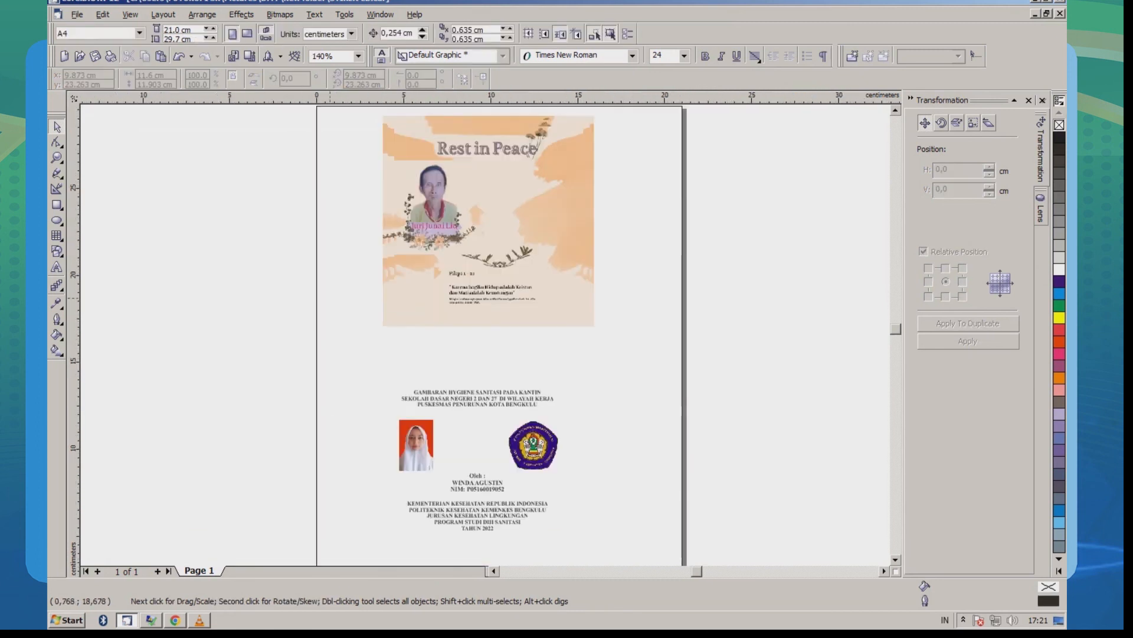
drag(298, 342, 685, 555)
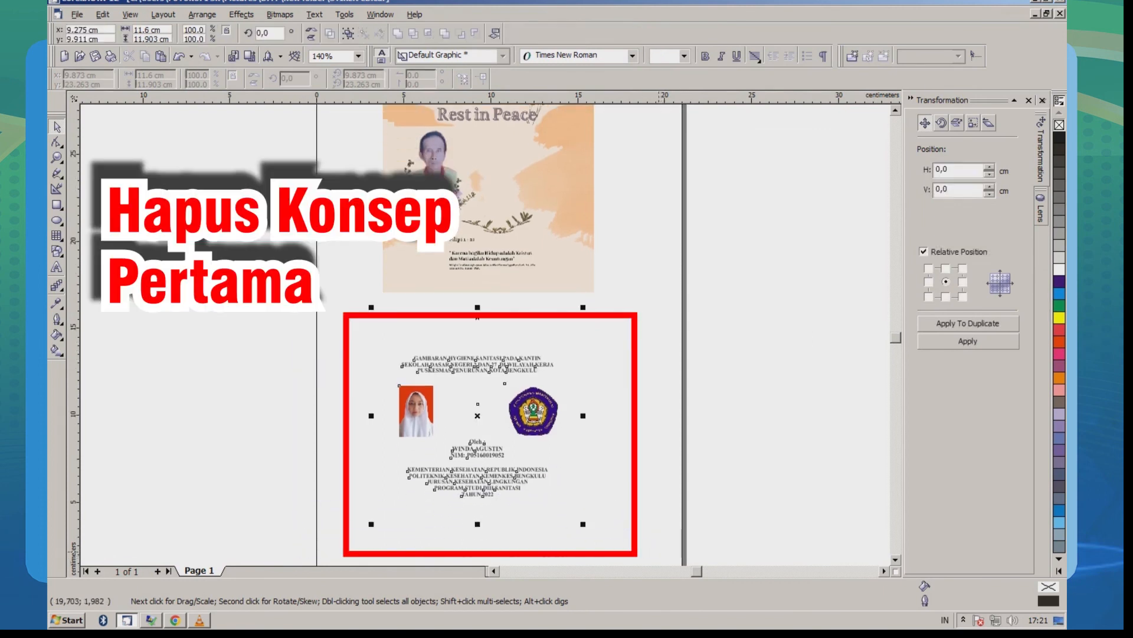
key(Delete)
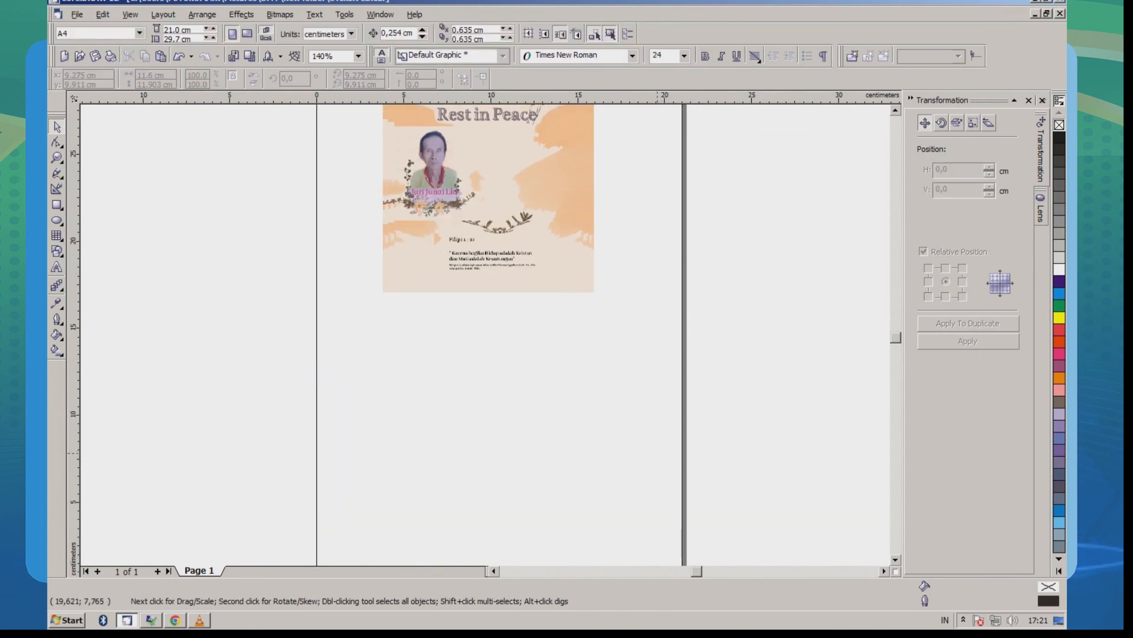
Open the print preview of the current document and position the sticker design at Top center of the page.
key(ctrl+p)
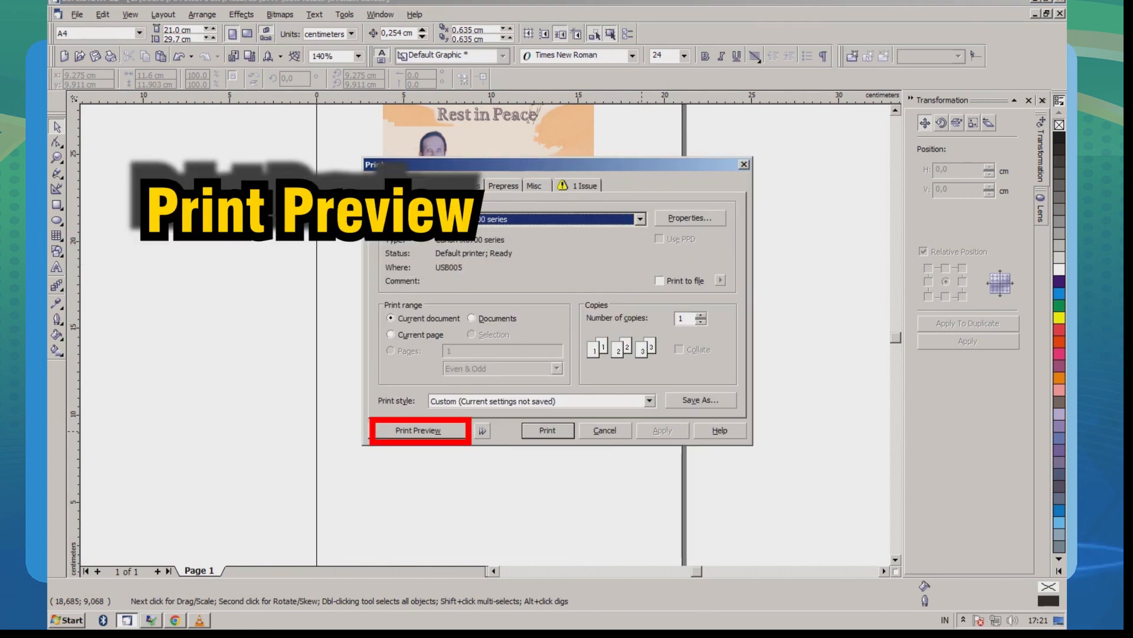
click(438, 430)
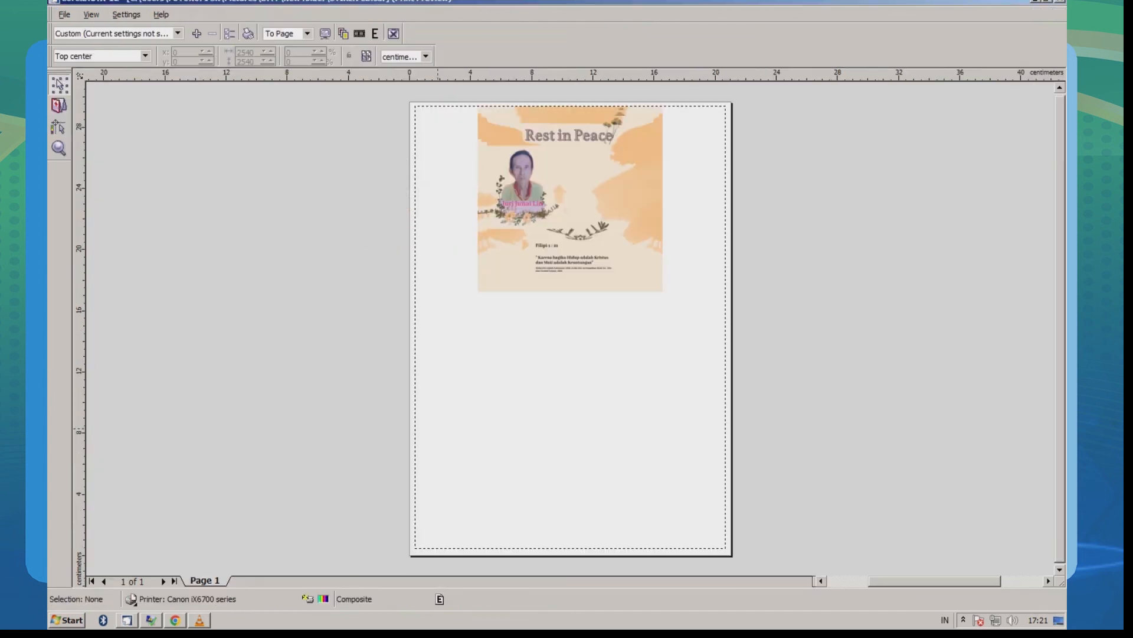
click(145, 56)
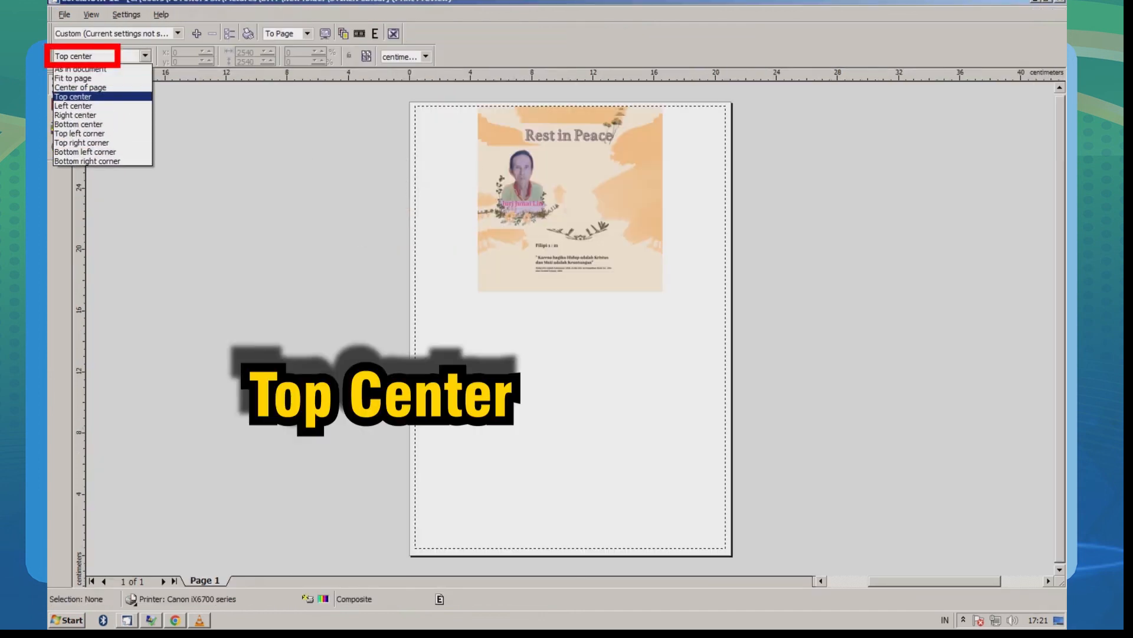
click(72, 97)
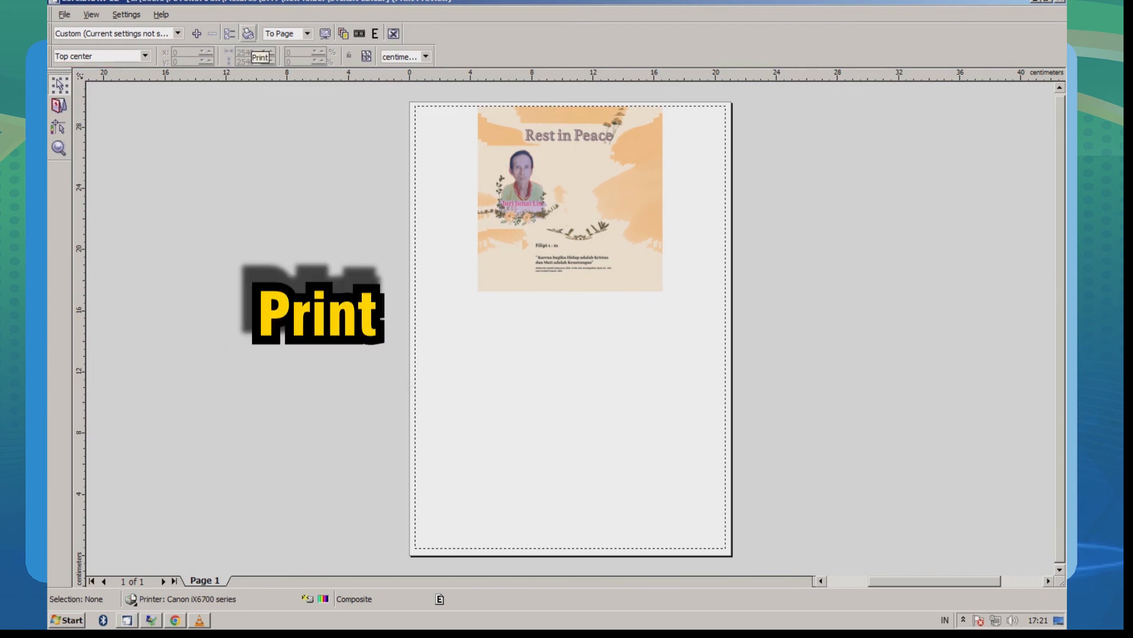
Print the previewed sticker page and start the job from the printer's own preview.
click(248, 34)
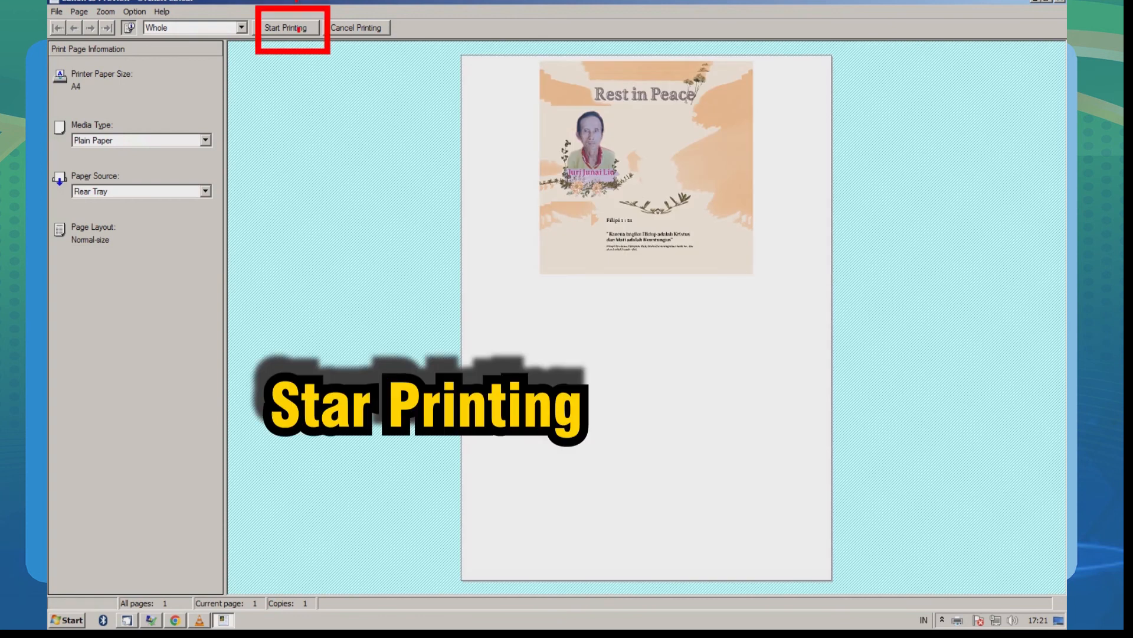
click(299, 30)
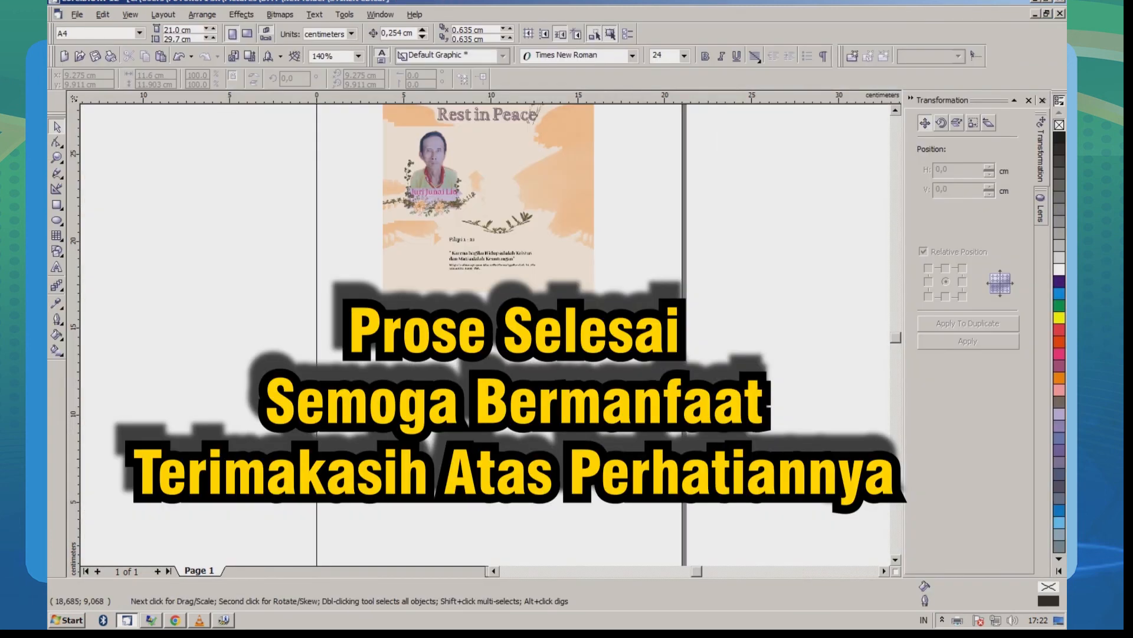
key(F4)
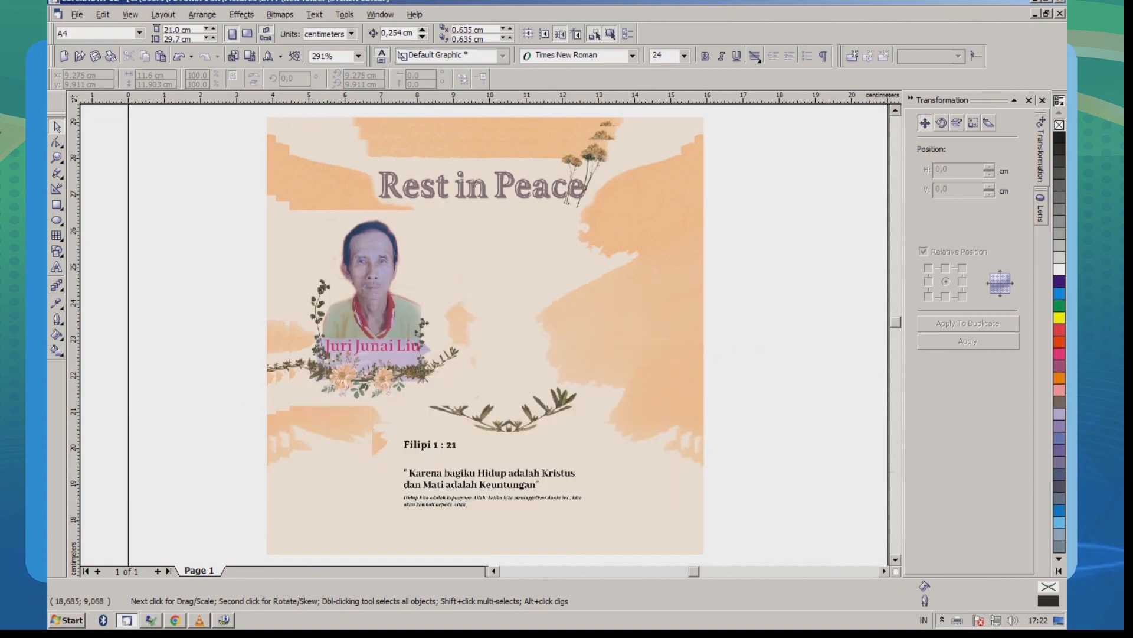